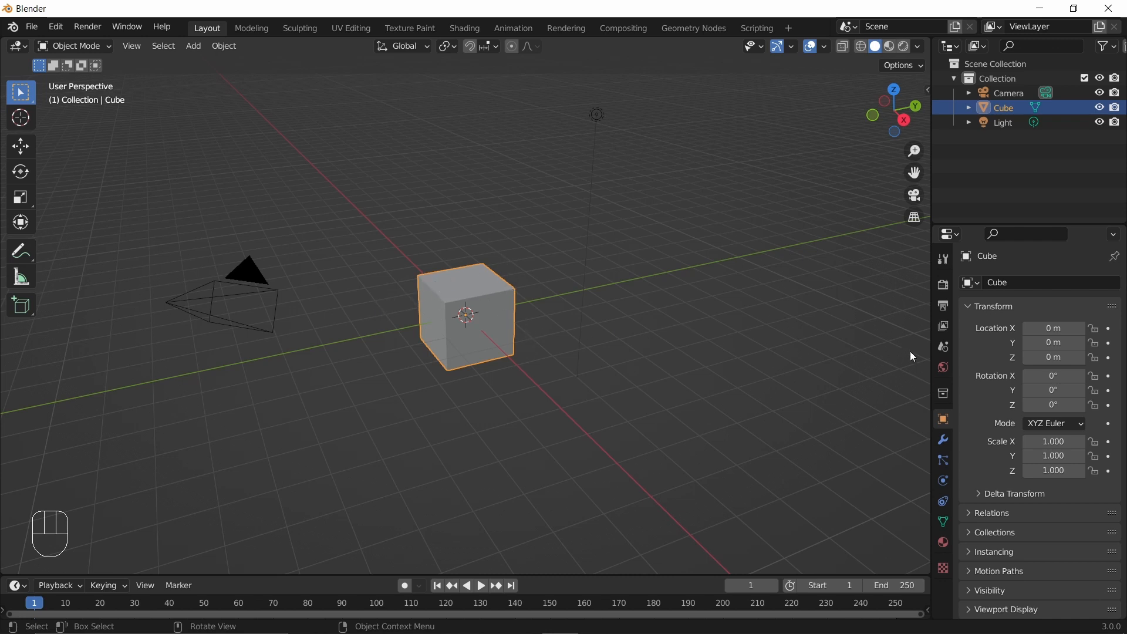
- Add an Array modifier to the default cube
left_click(945, 441)
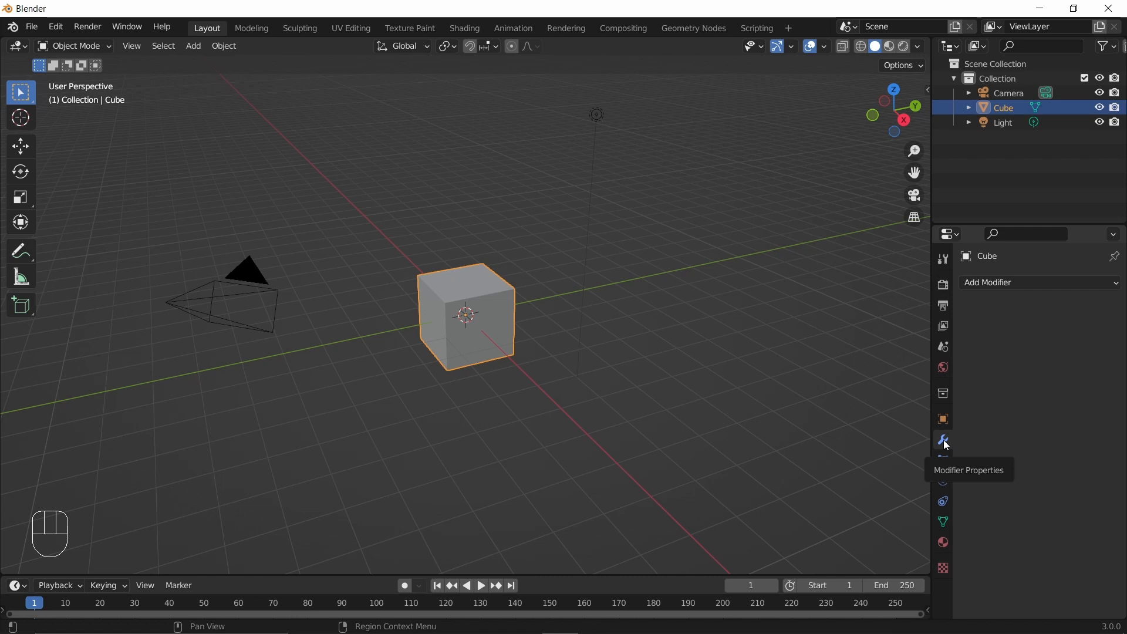
left_click(979, 287)
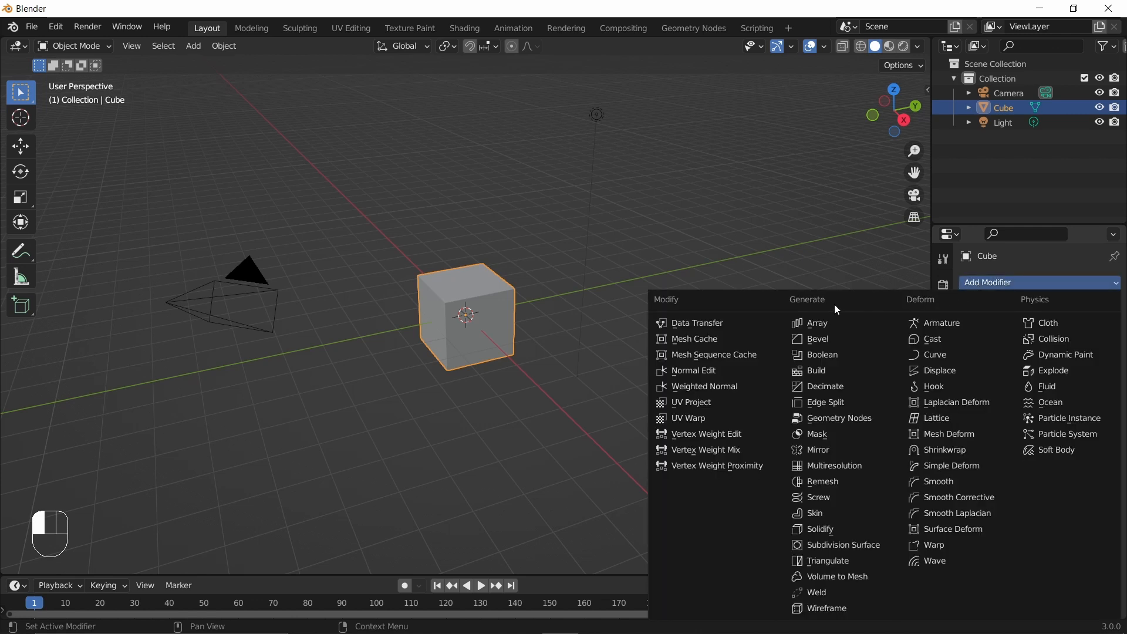
left_click(812, 325)
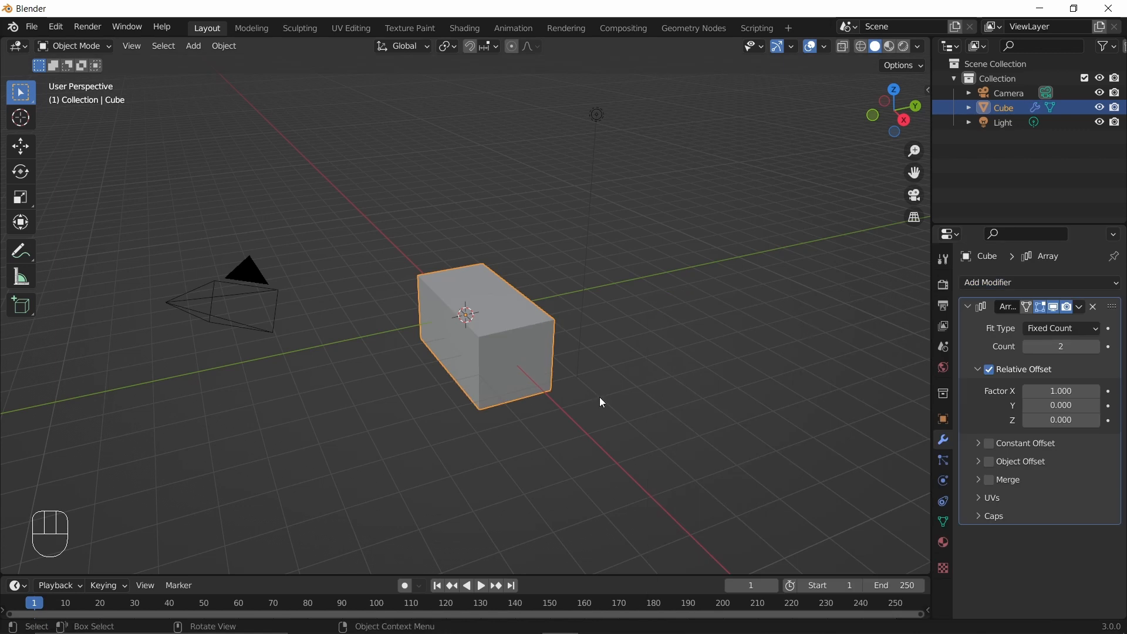
- Keep the array's fit type at Fixed Count and set its count to 5
middle_click_drag(598, 396, 745, 433)
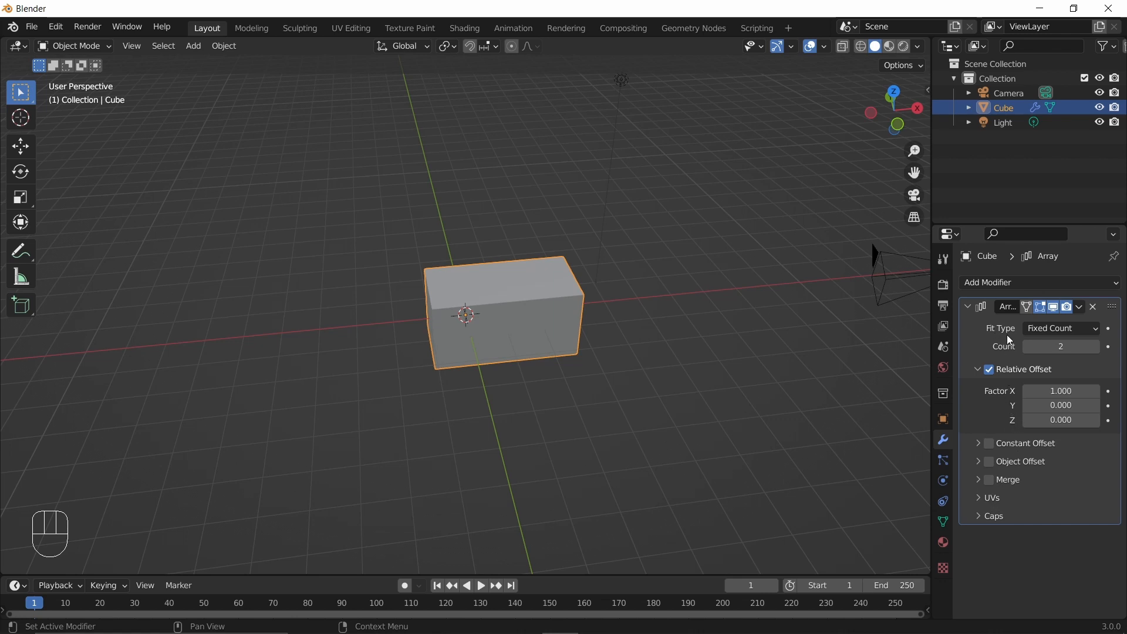
left_click(1059, 330)
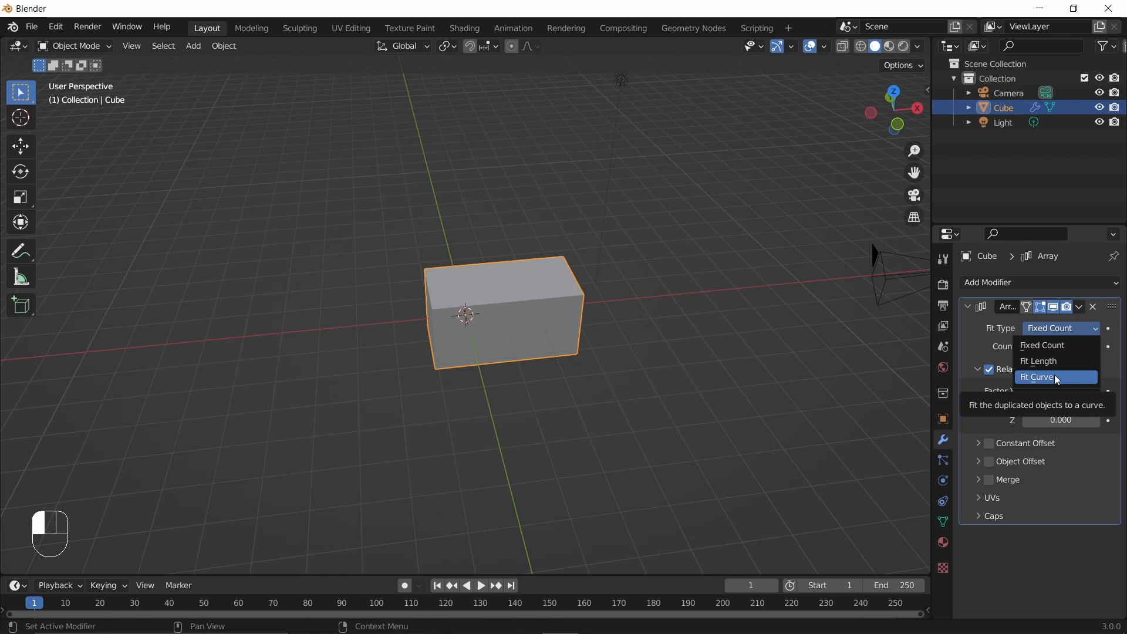
left_click(979, 344)
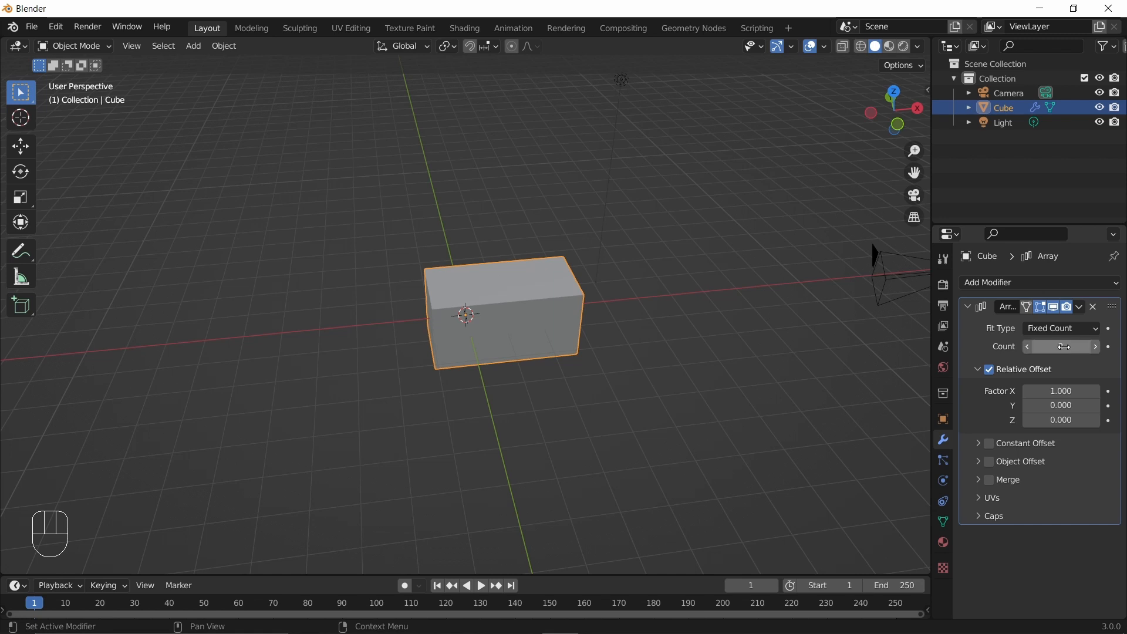
left_click(1096, 348)
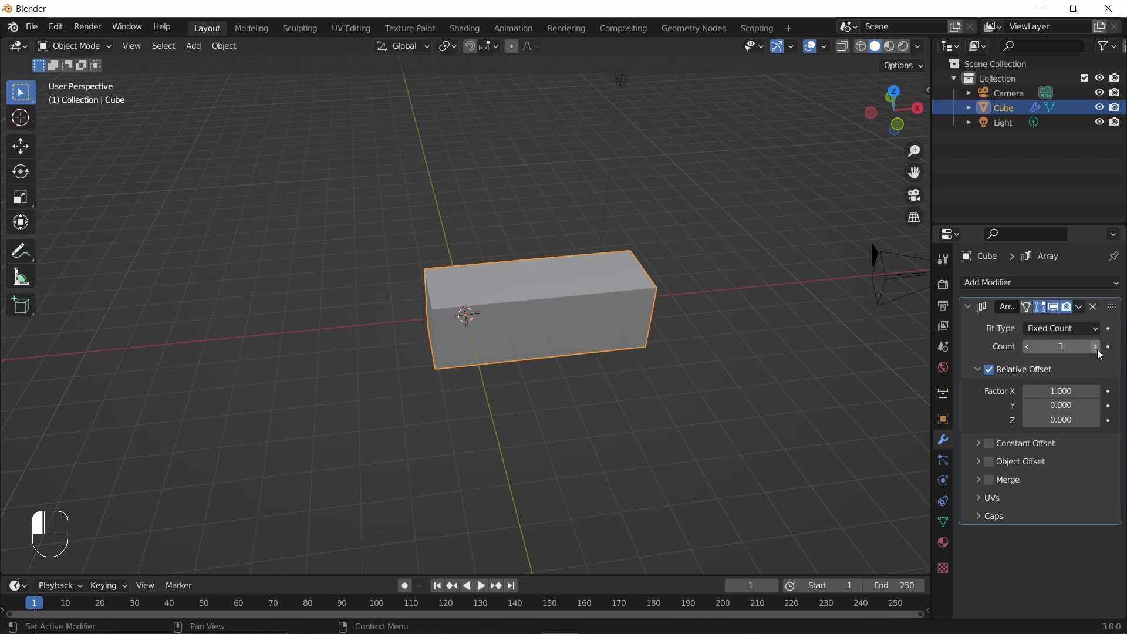
left_click(1097, 348)
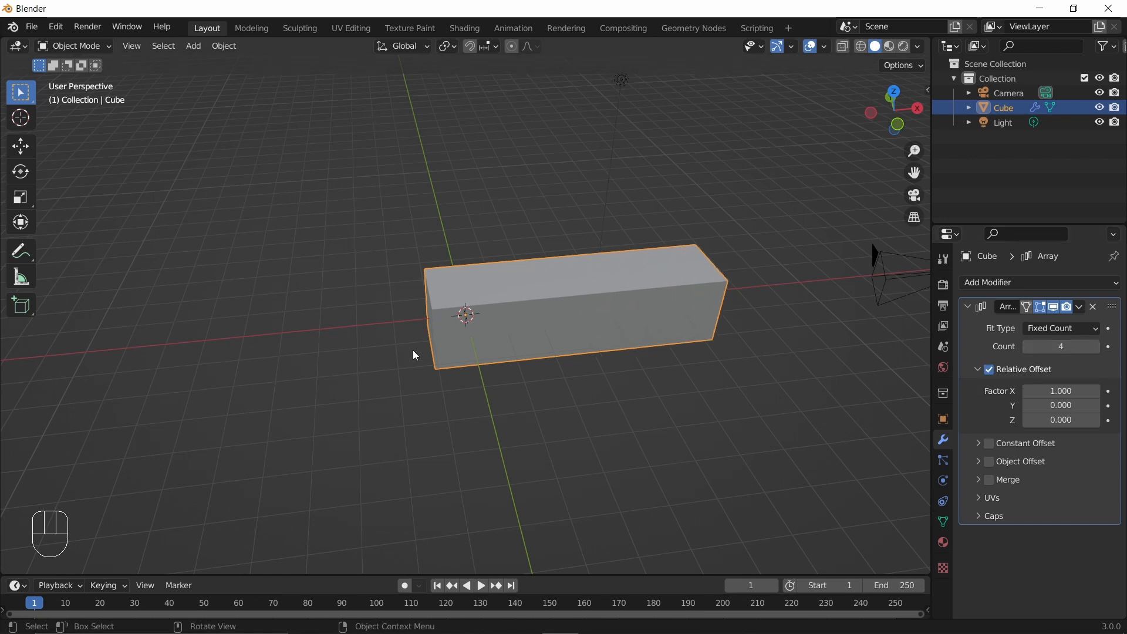
left_click(1097, 347)
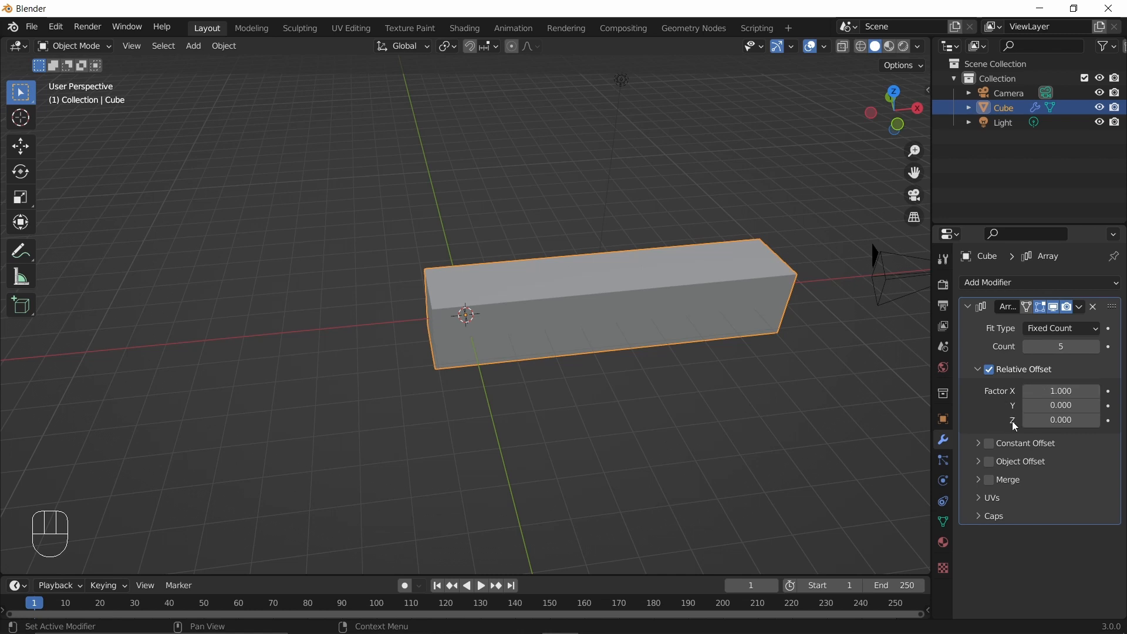
- Set the array's relative offset X factor to 2
left_click(1060, 393)
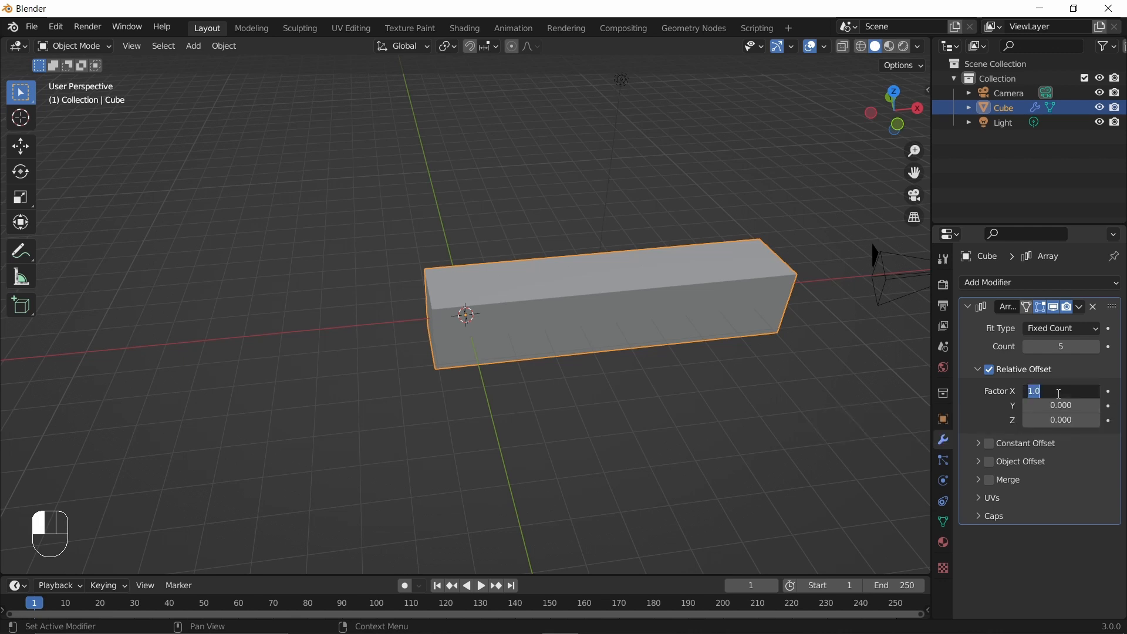
key("Return")
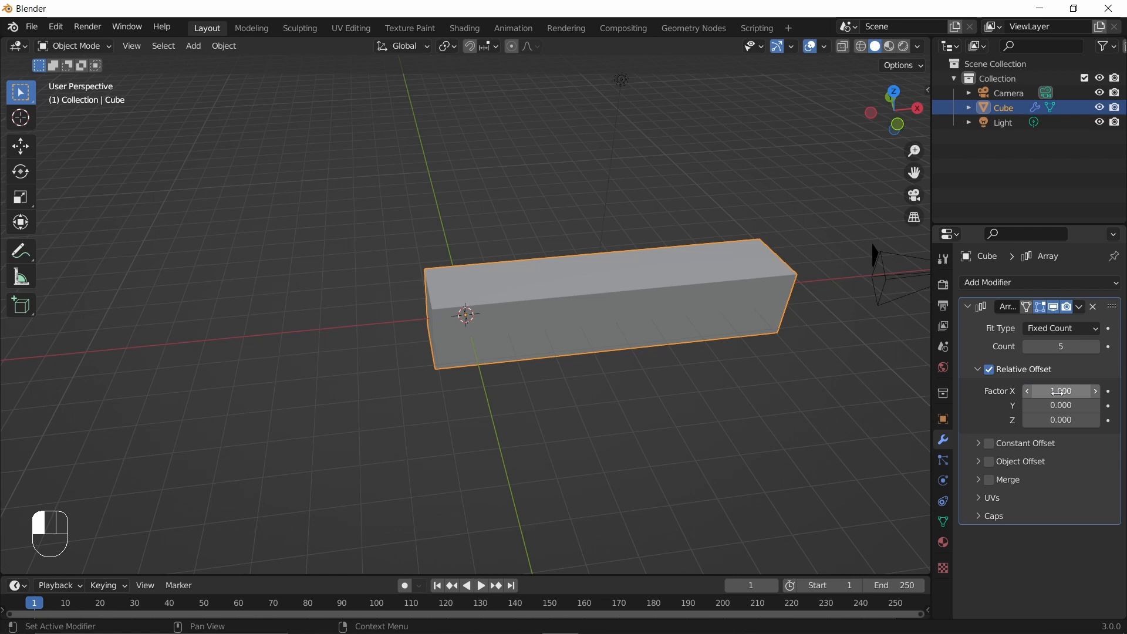
double_click(1060, 392)
type("2")
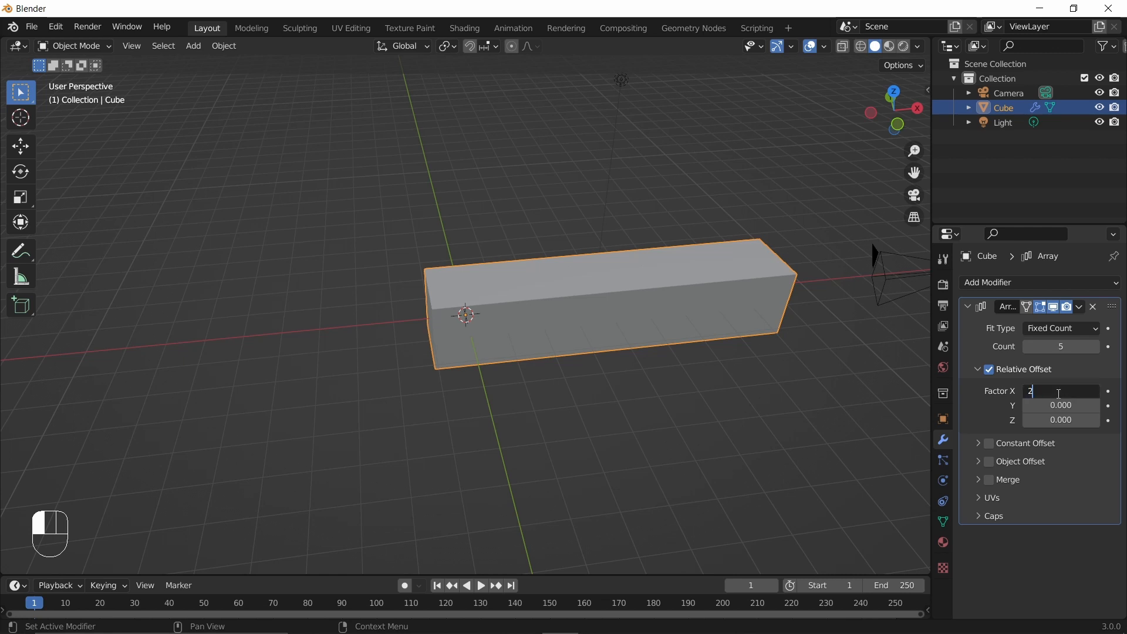
key("Return")
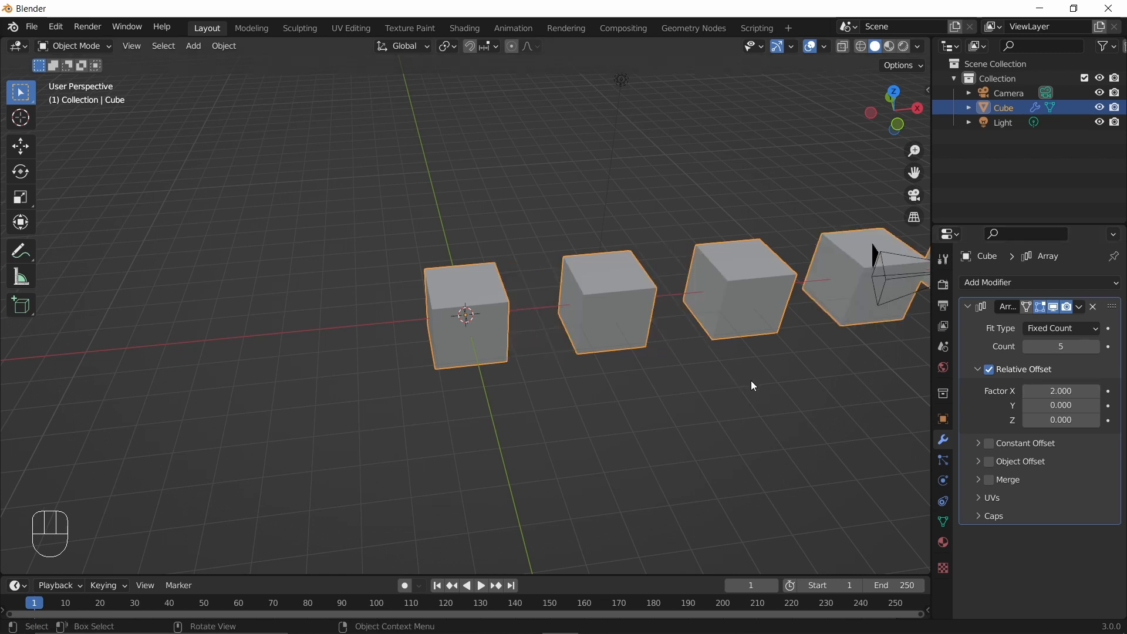
- In top view, enable the array's constant offset, disable its relative offset and expand the constant offset settings
middle_click_drag(752, 385, 724, 422)
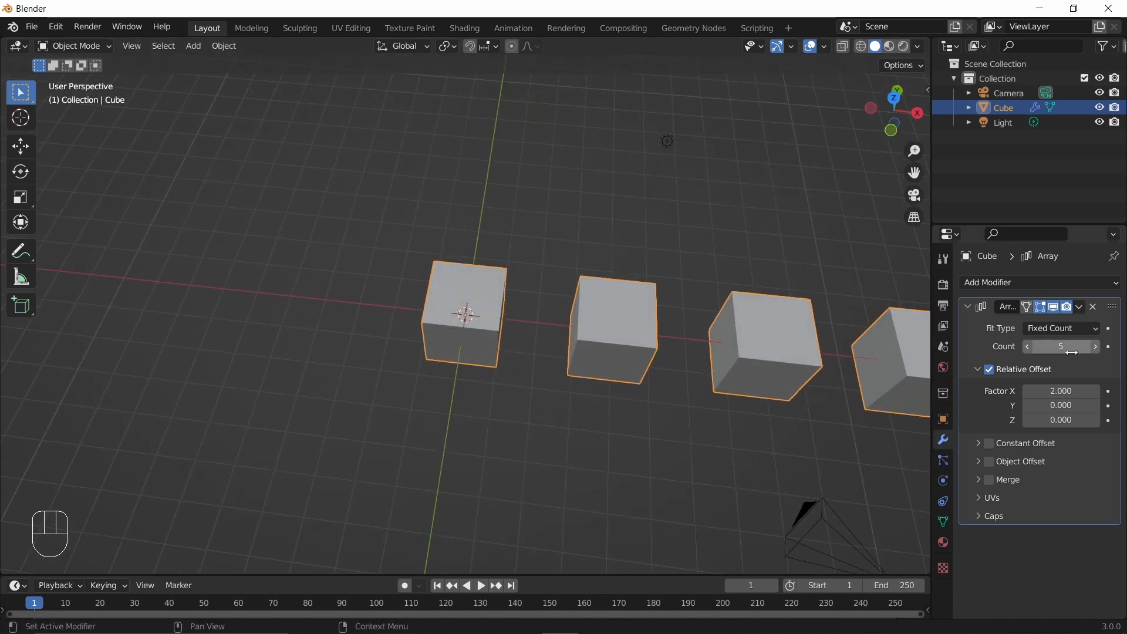
middle_click_drag(668, 421, 632, 405)
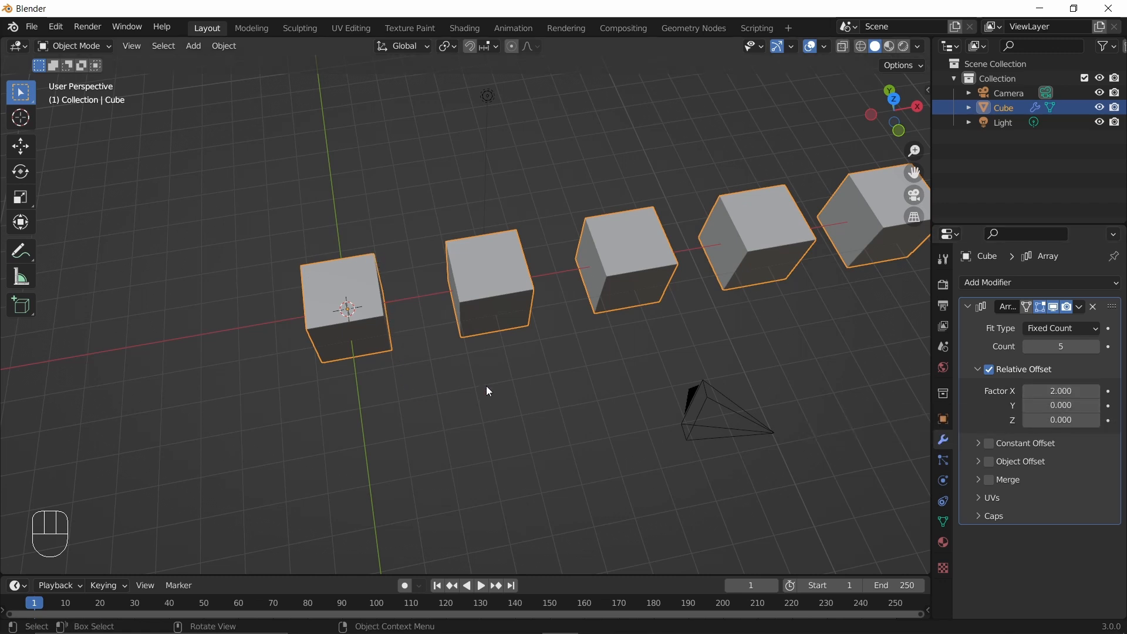
key("KP_7")
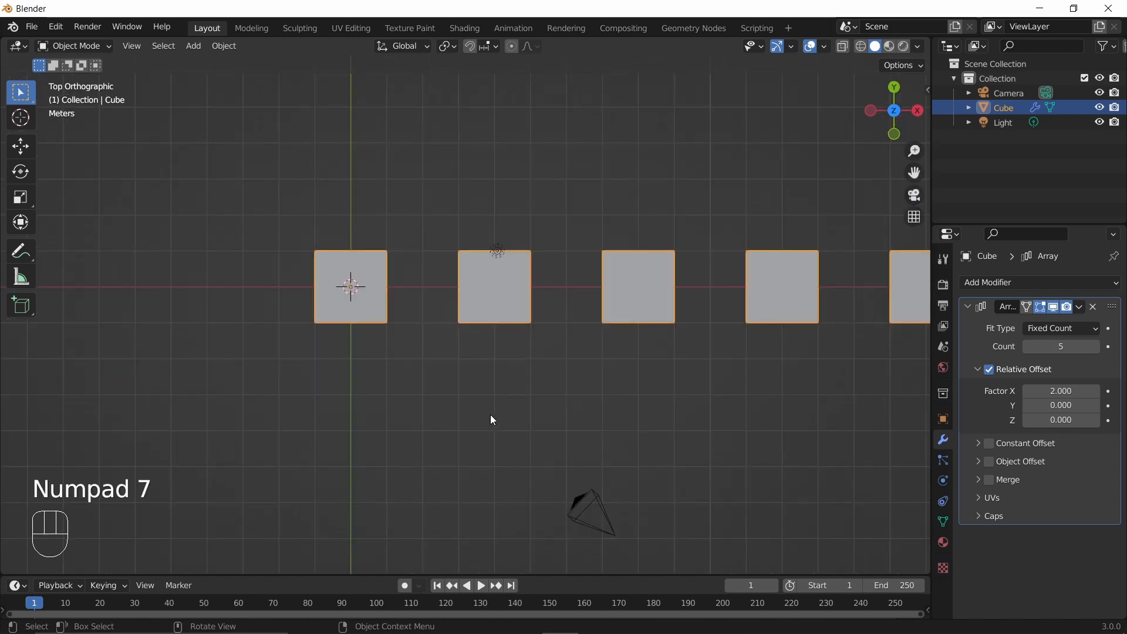
scroll(385, 274, "up", 2)
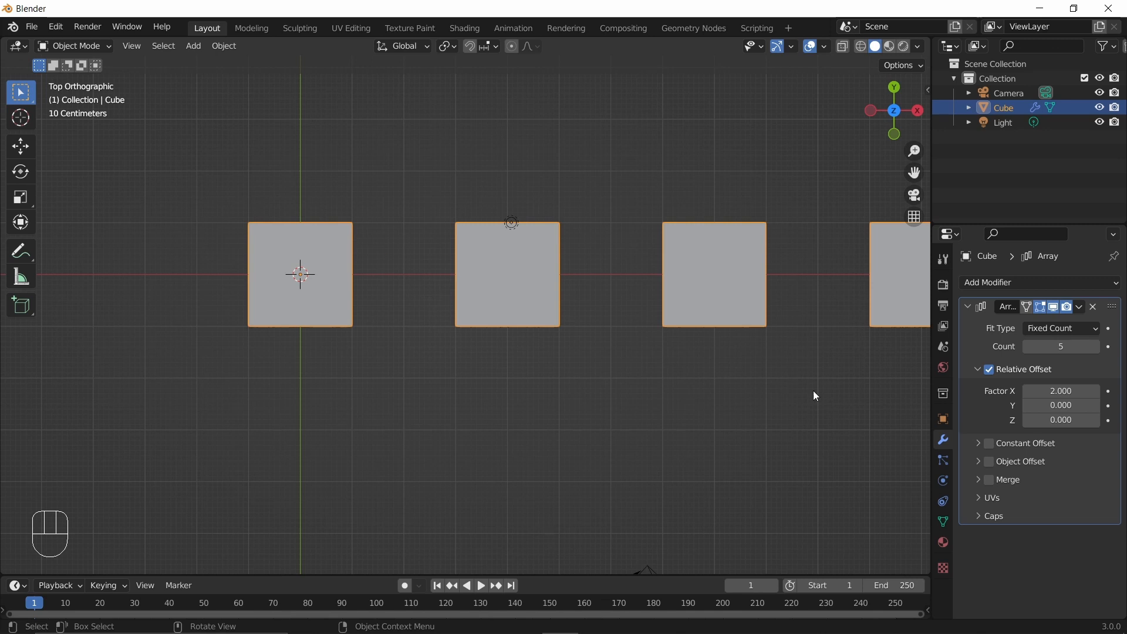
left_click(990, 445)
left_click(990, 370)
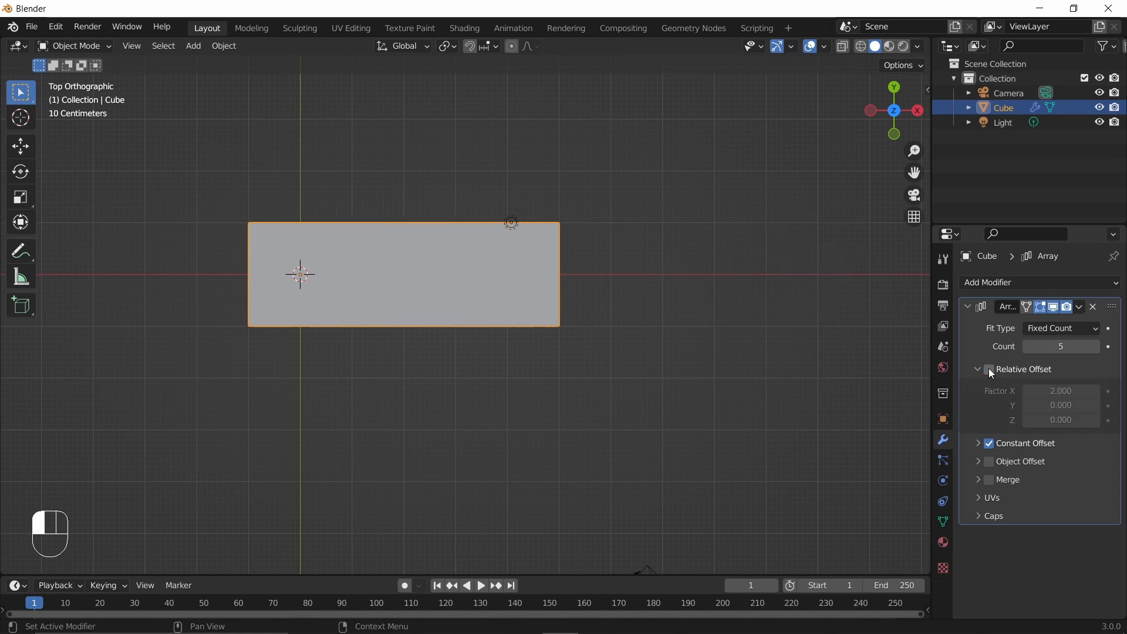
left_click(977, 370)
left_click(978, 365)
left_click(977, 444)
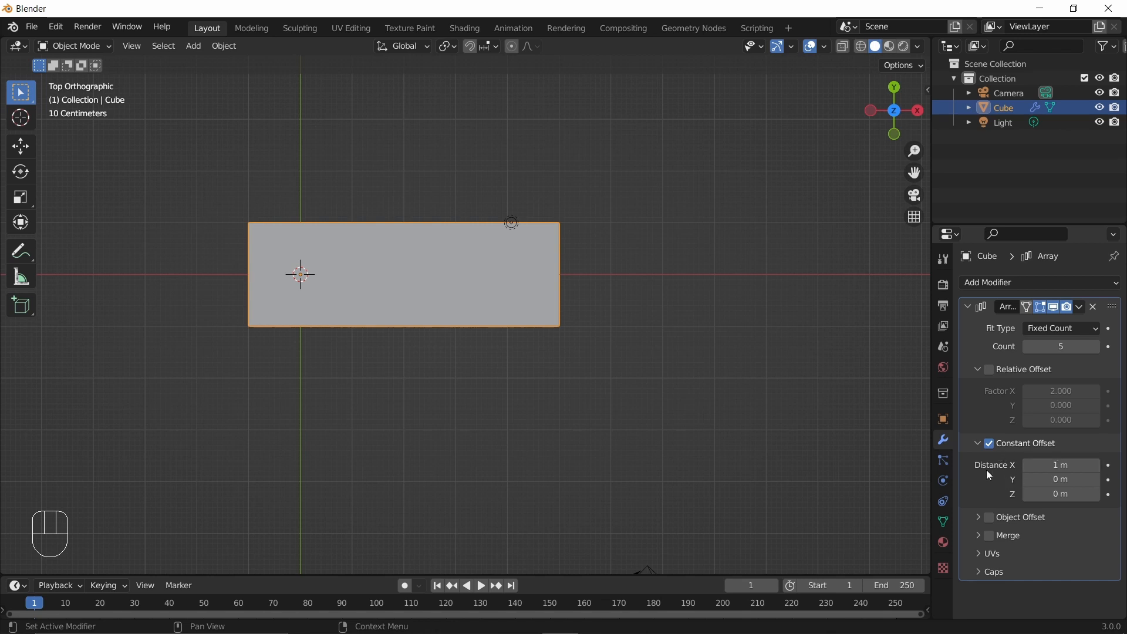
- Set the array's constant offset X distance to 2 m
left_click(1051, 465)
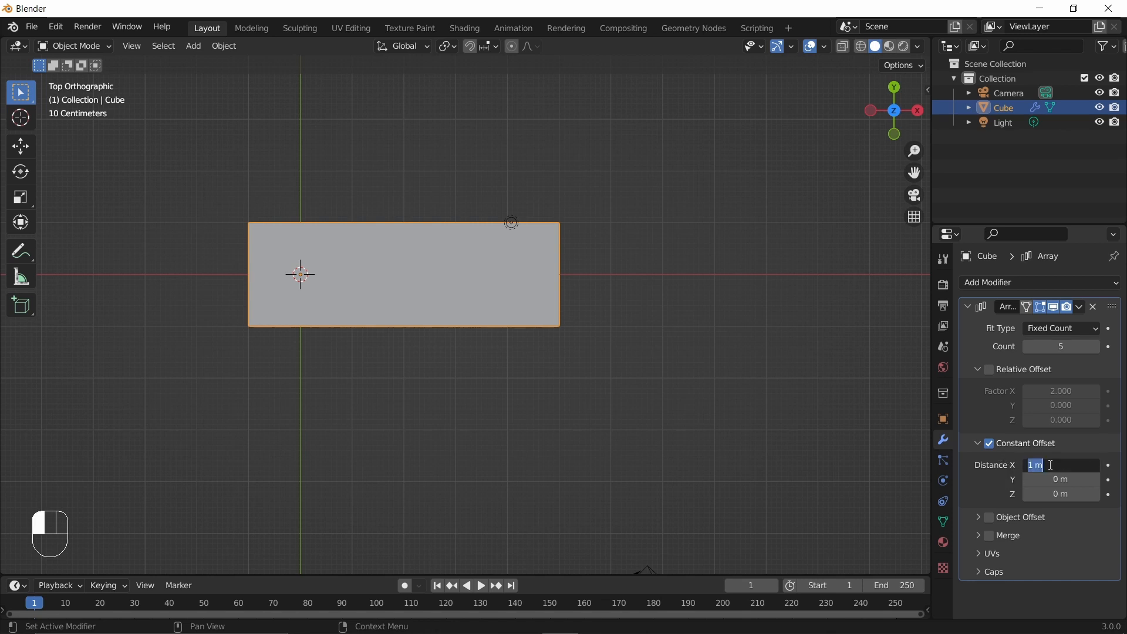
type("2")
key("Return")
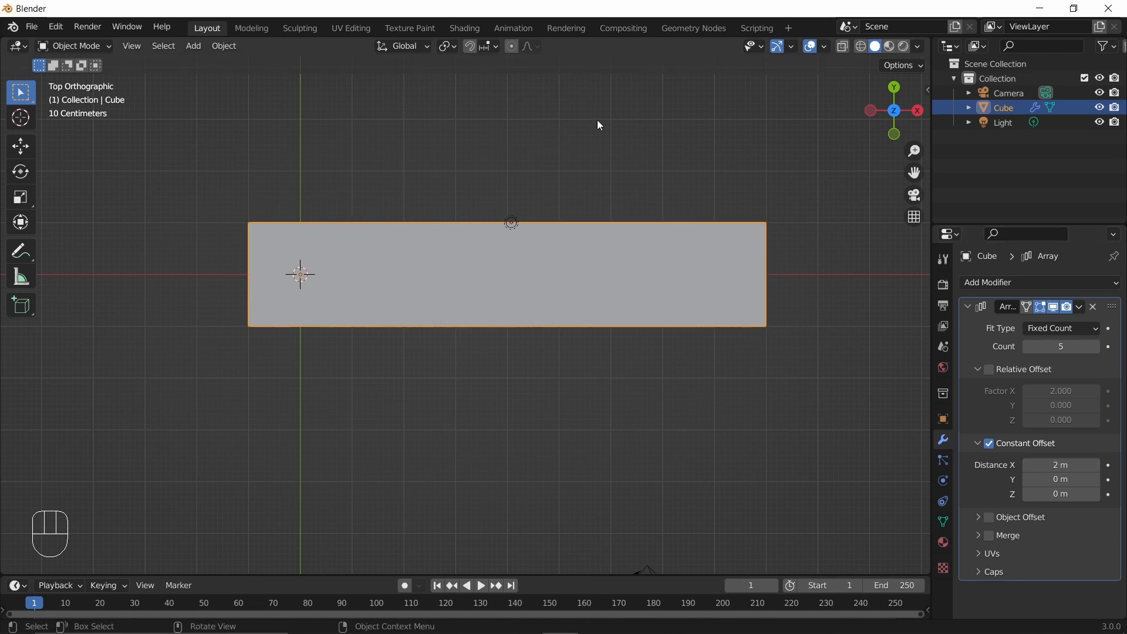
- Return the viewport to solid shading with X-ray off and enter Edit Mode on the cube
left_click(862, 48)
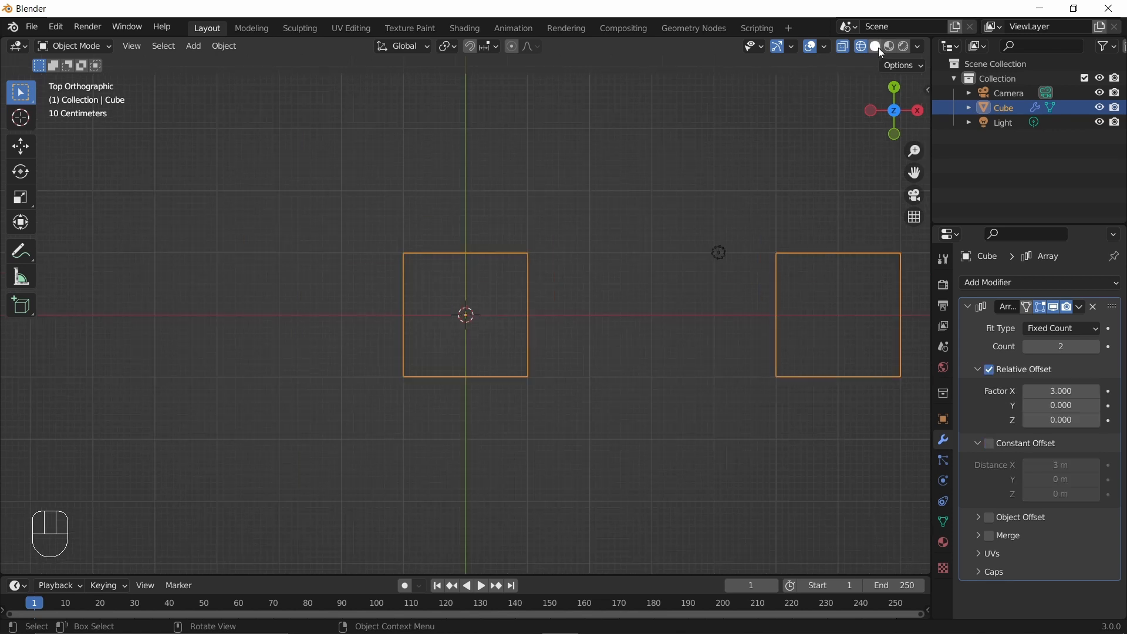
left_click(876, 47)
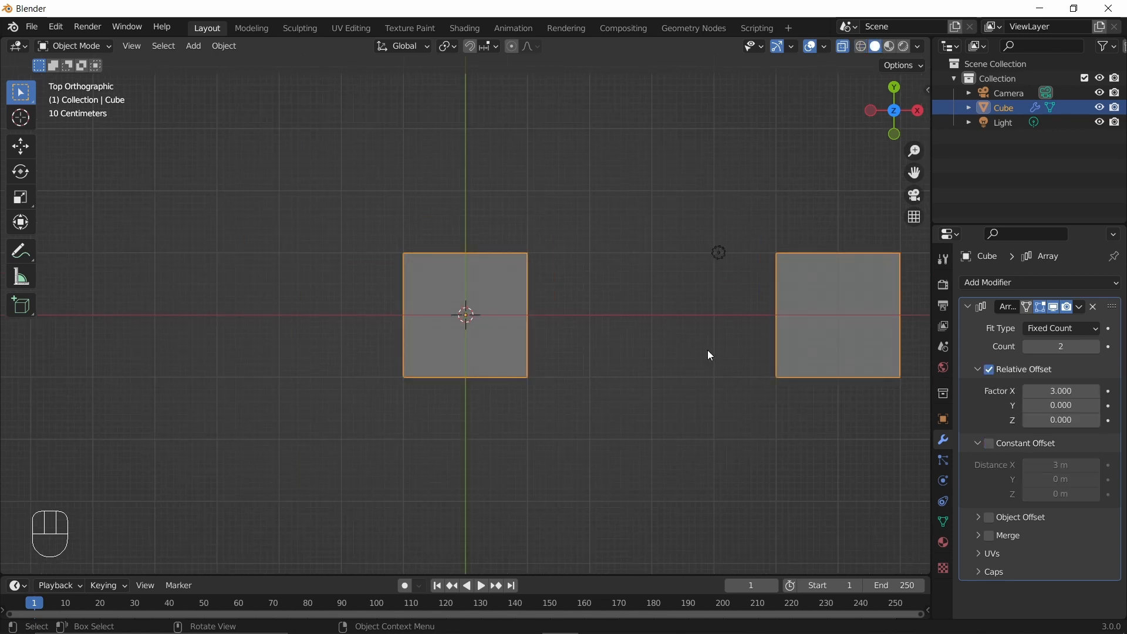
middle_click_drag(674, 384, 684, 261)
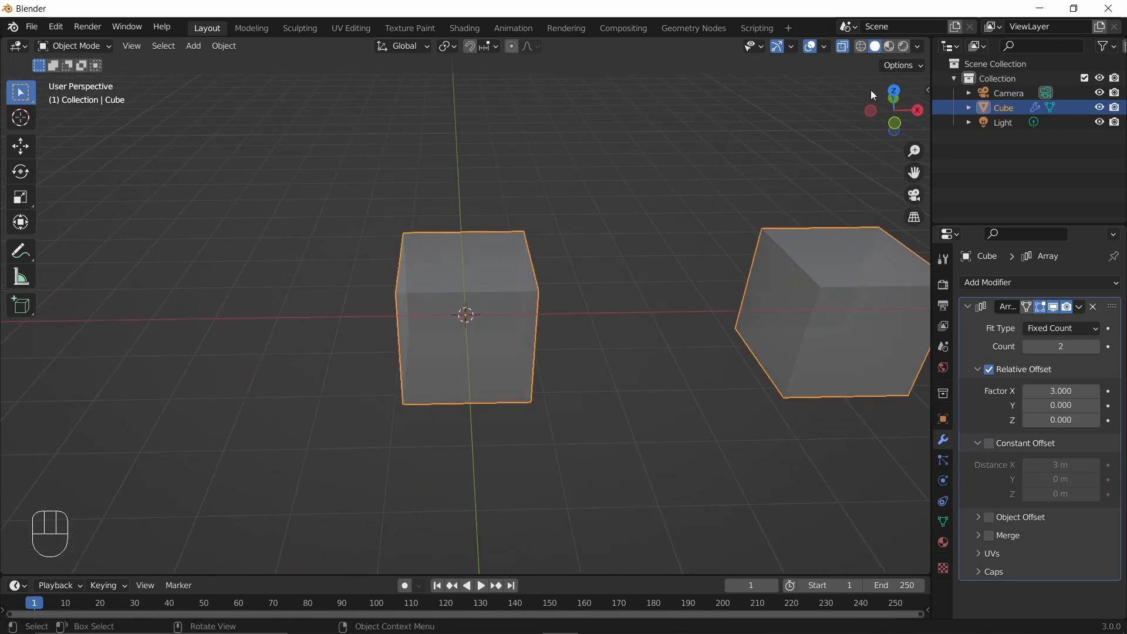
left_click(843, 47)
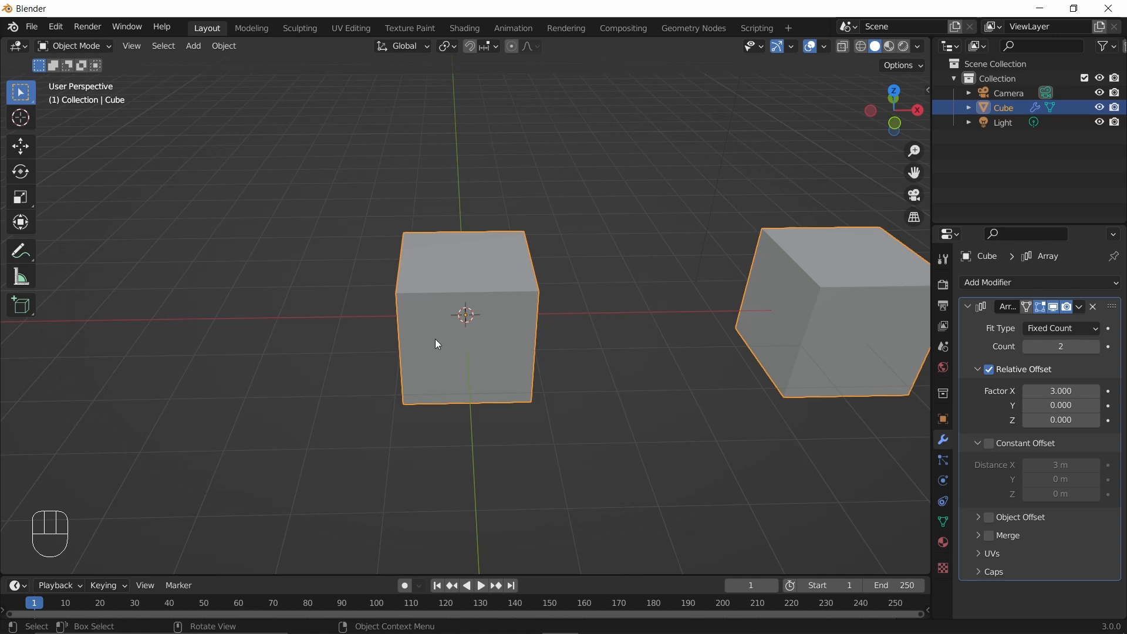
key("Tab")
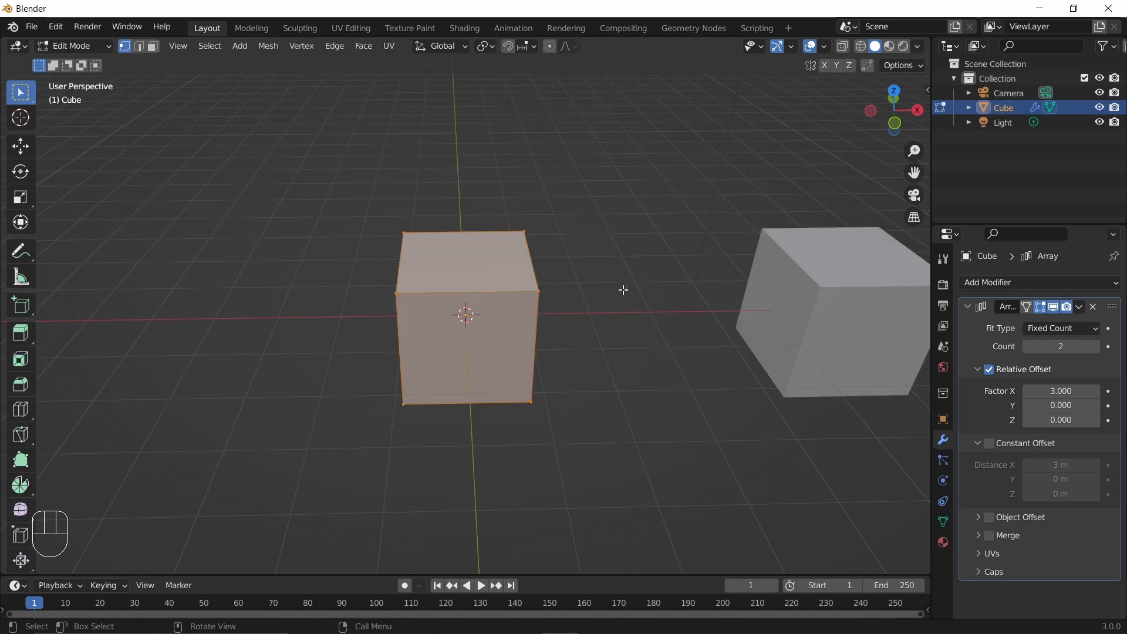
key("s")
key("x")
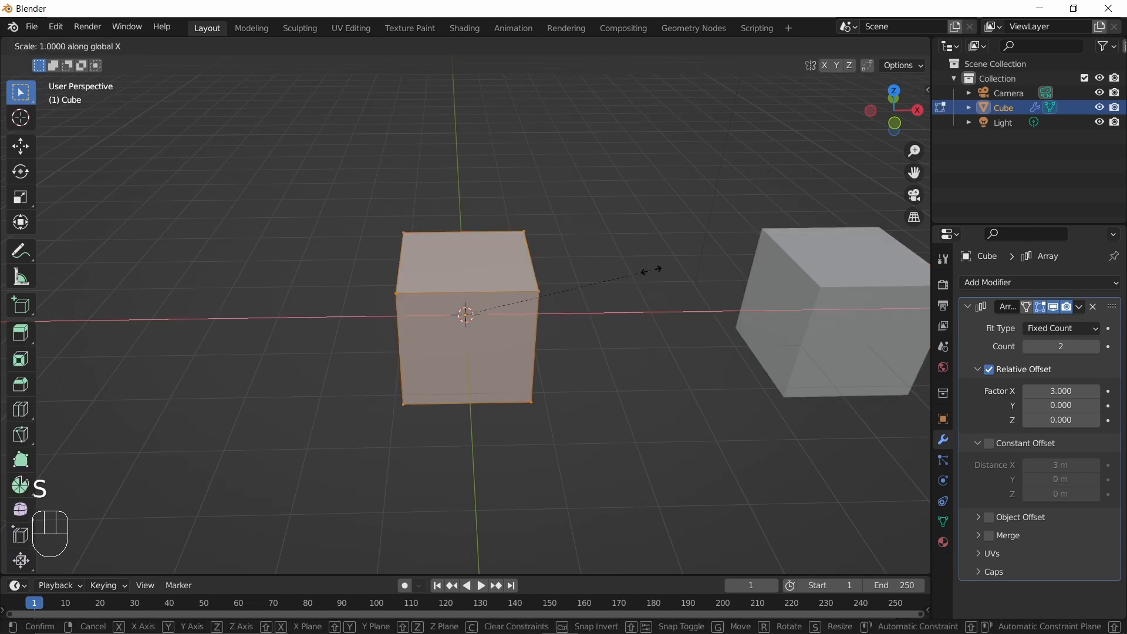
key("Escape")
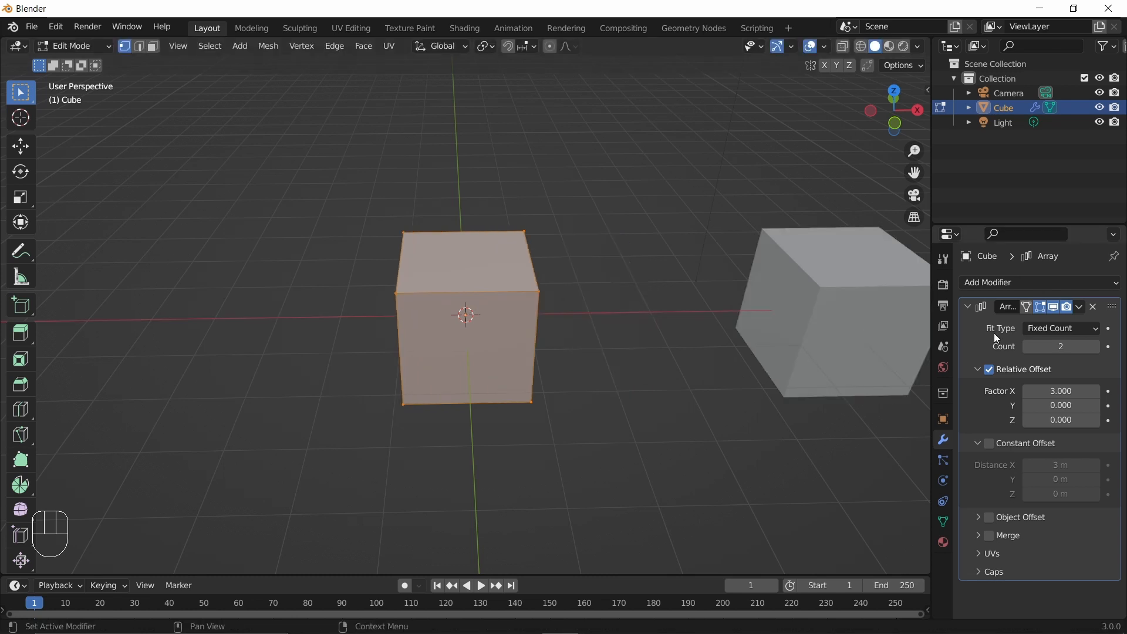
- Increase the array's count to 6 so the row holds six cubes
left_click(1097, 347)
left_click(1096, 347)
left_click(1097, 347)
left_click(1096, 347)
scroll(649, 425, "down", 7)
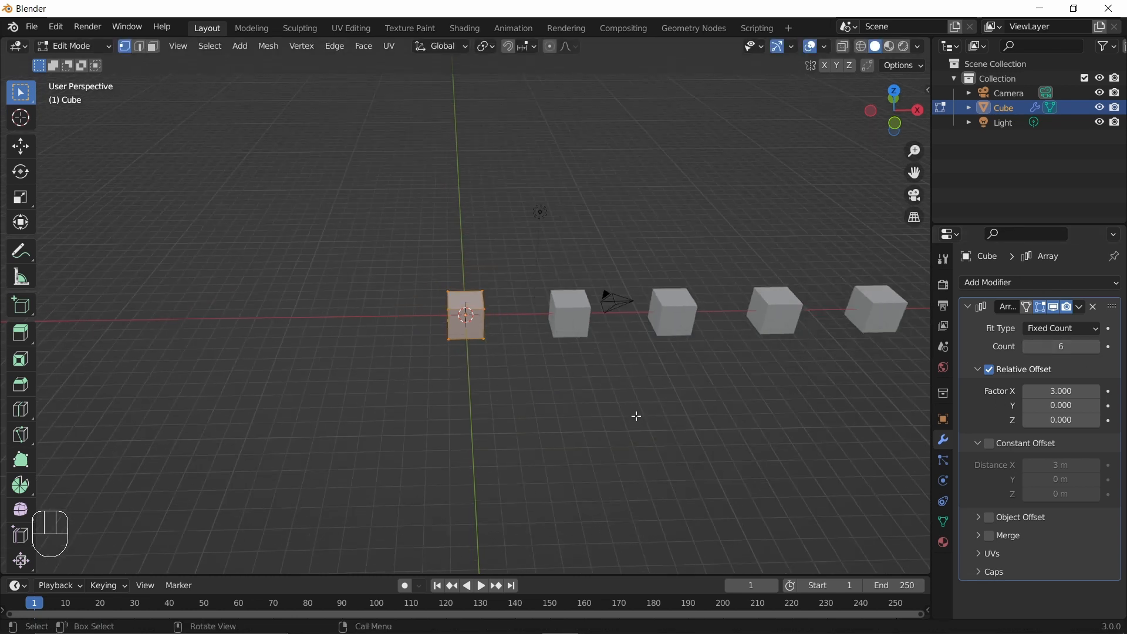
- Lower the X factor of the array's relative offset to 2 while in Edit Mode
double_click(1054, 392)
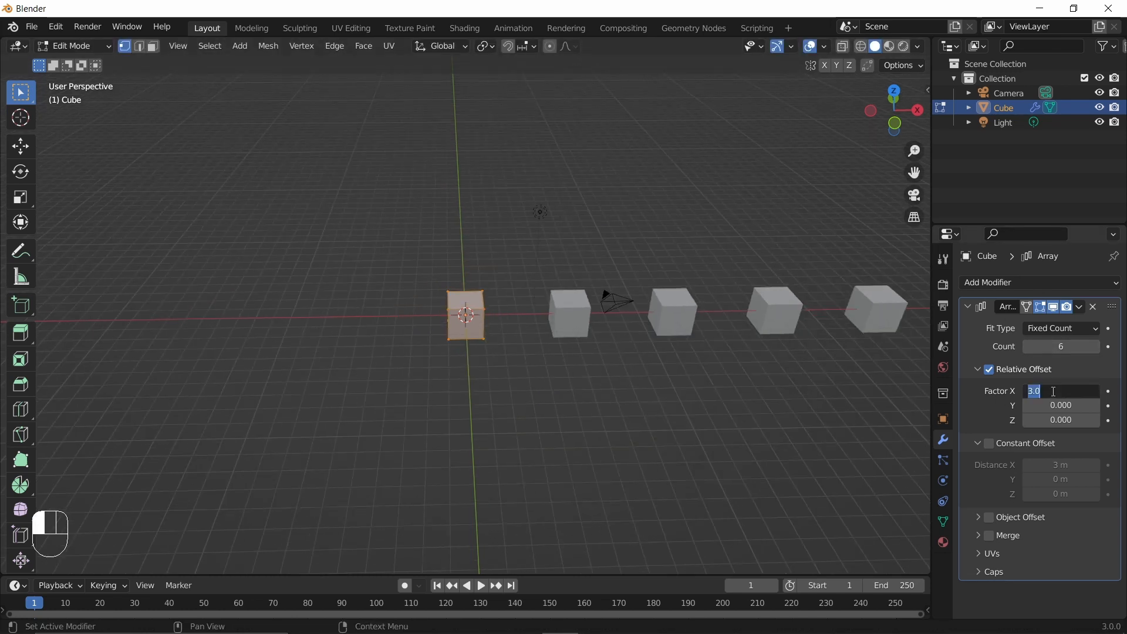
type("2")
key("Return")
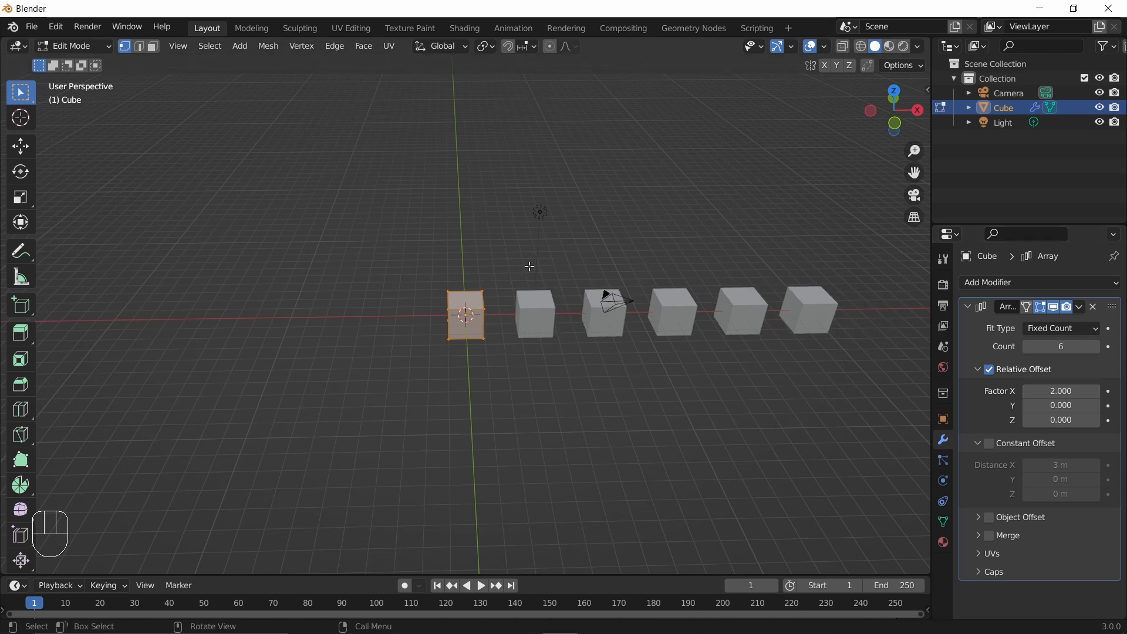
- Try scaling the cube's mesh along the X axis to see how the relative offset spacing reacts
key("s")
key("x")
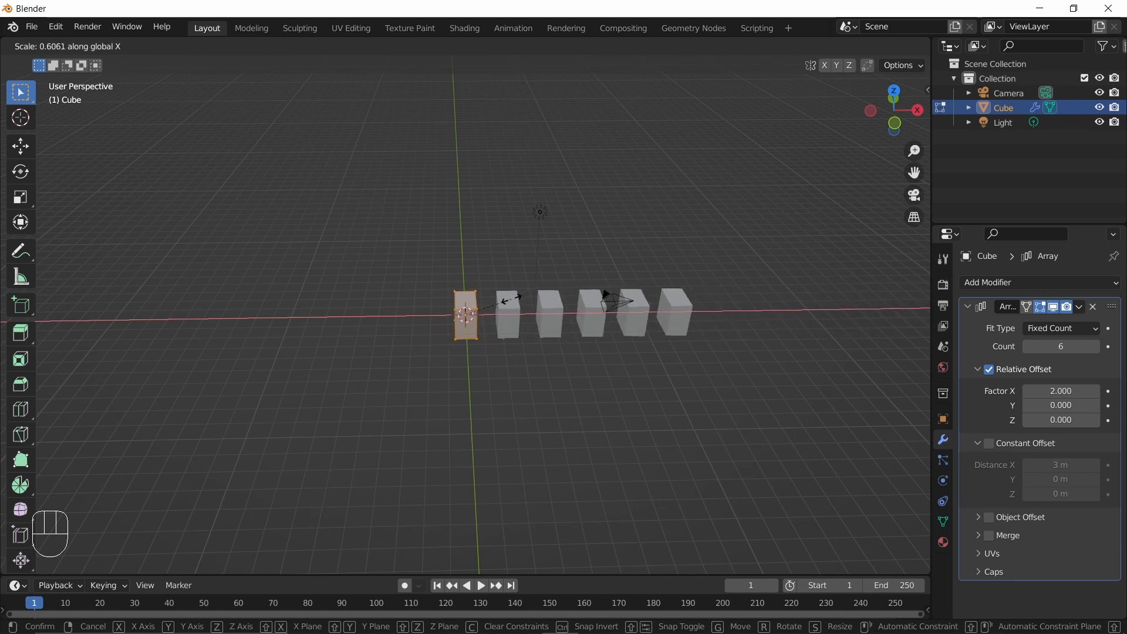
left_click(555, 301)
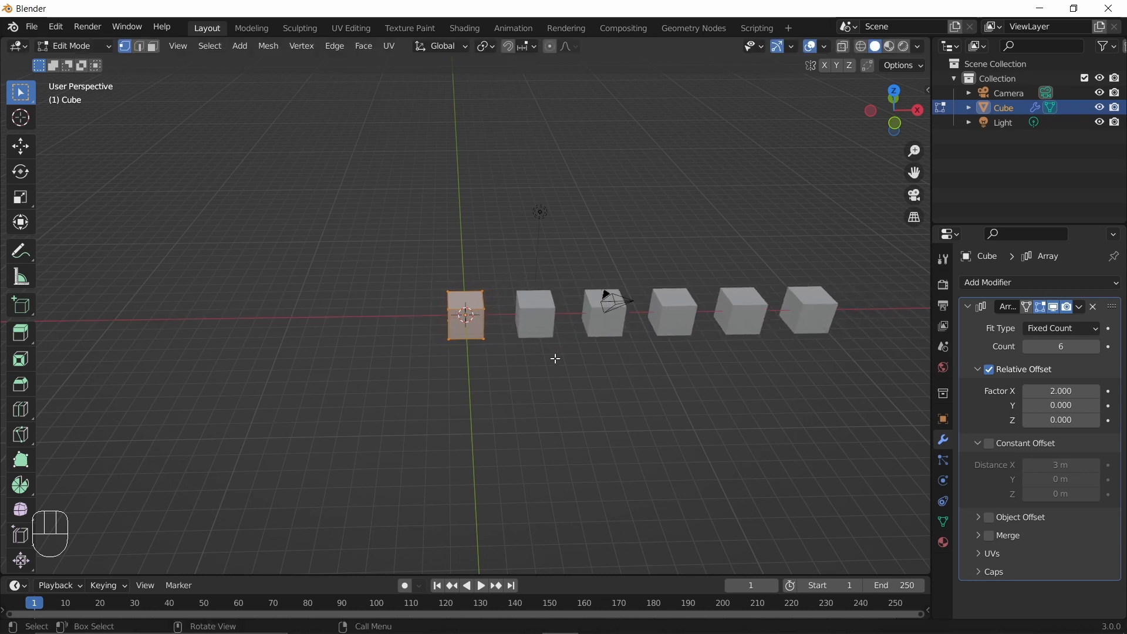
- Switch the array from relative to constant offset and set its X distance to 2 m
left_click(990, 369)
left_click(992, 443)
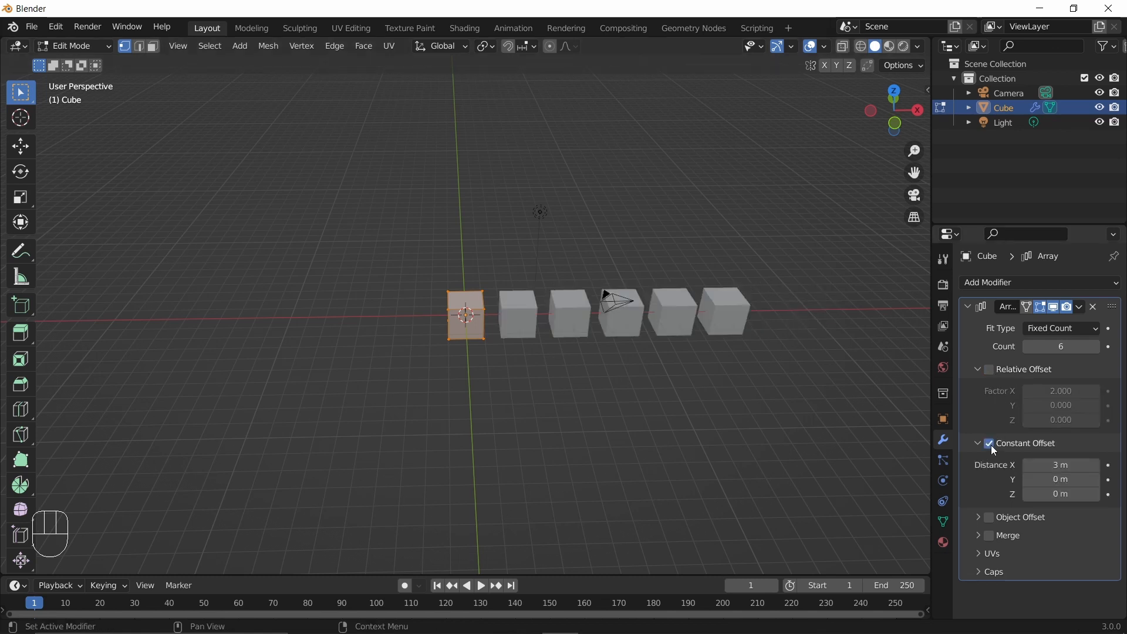
left_click(1071, 467)
type("2")
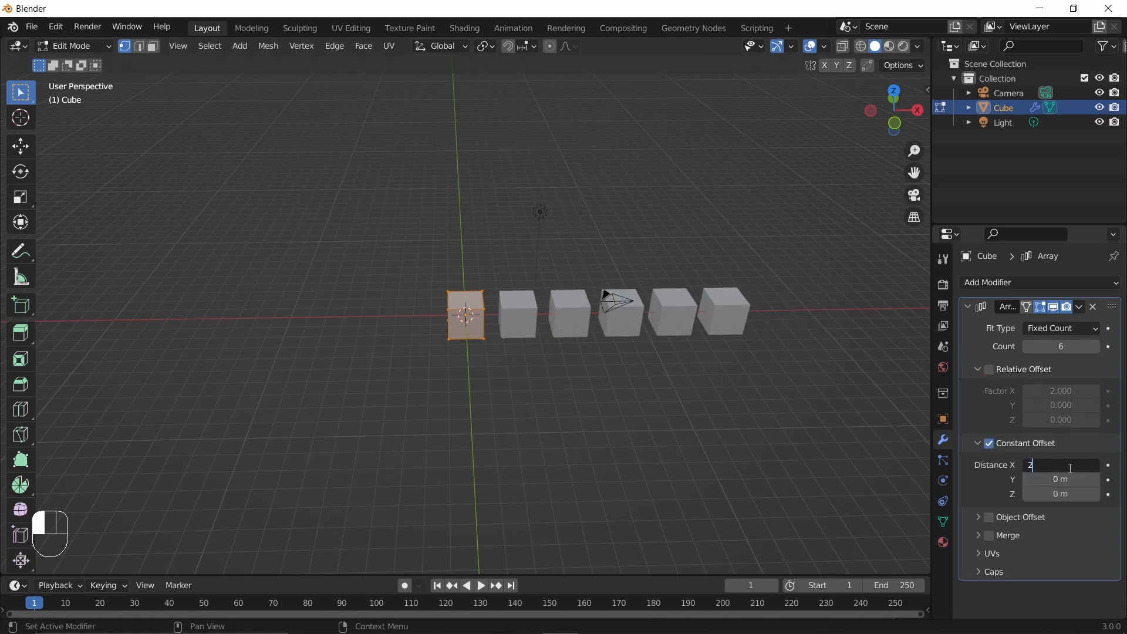
key("Return")
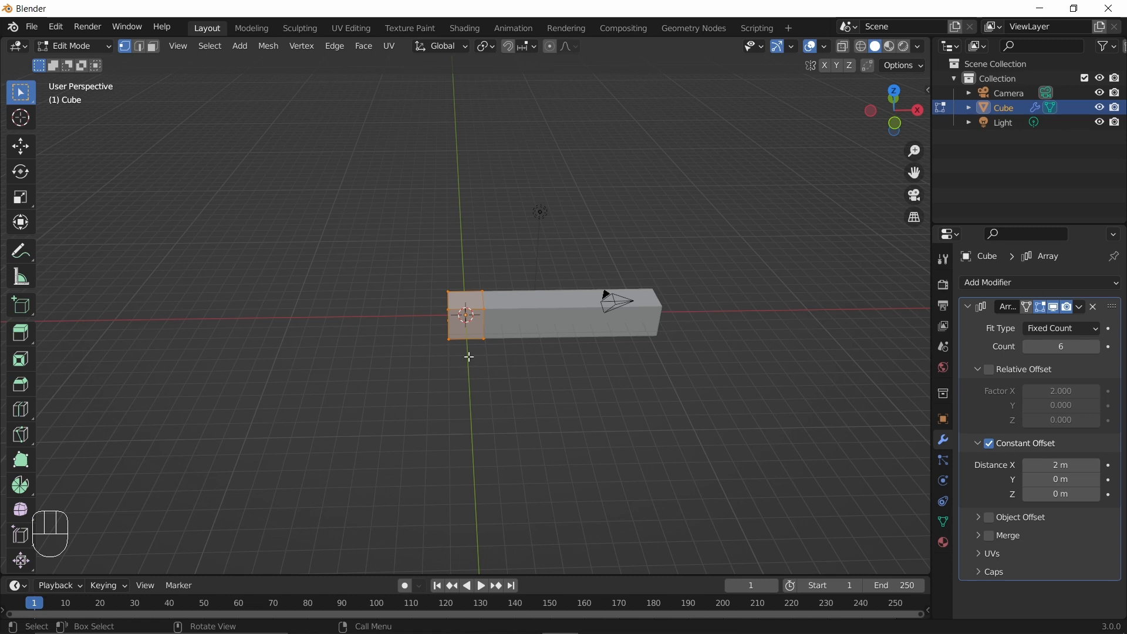
- Try scaling the cube's mesh along the X axis to see how the constant offset spacing reacts
key("s")
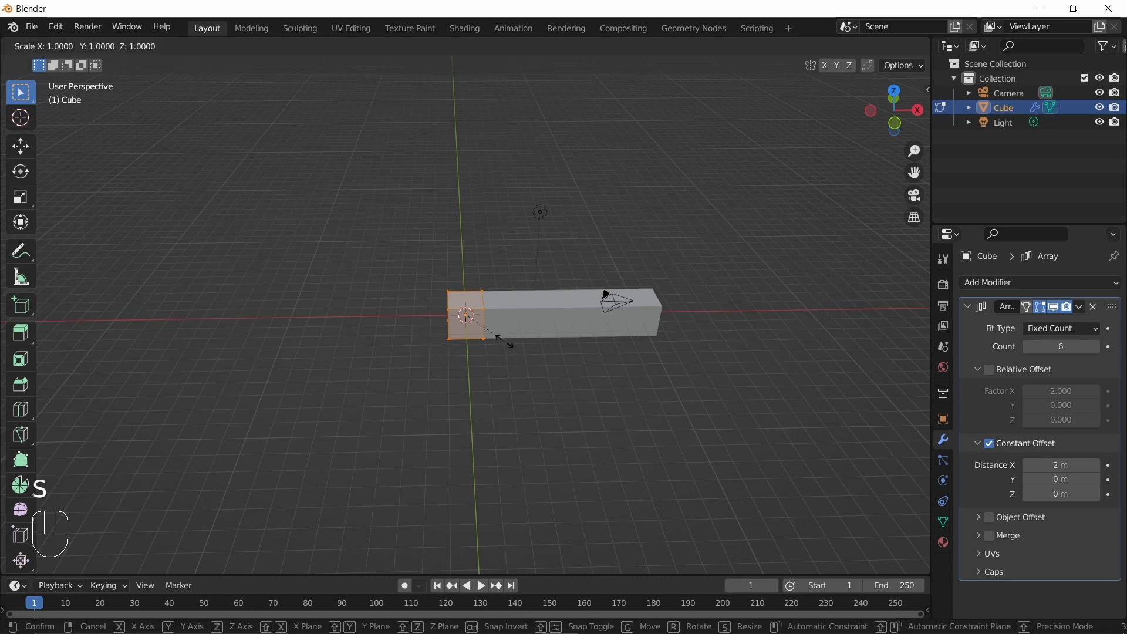
key("x")
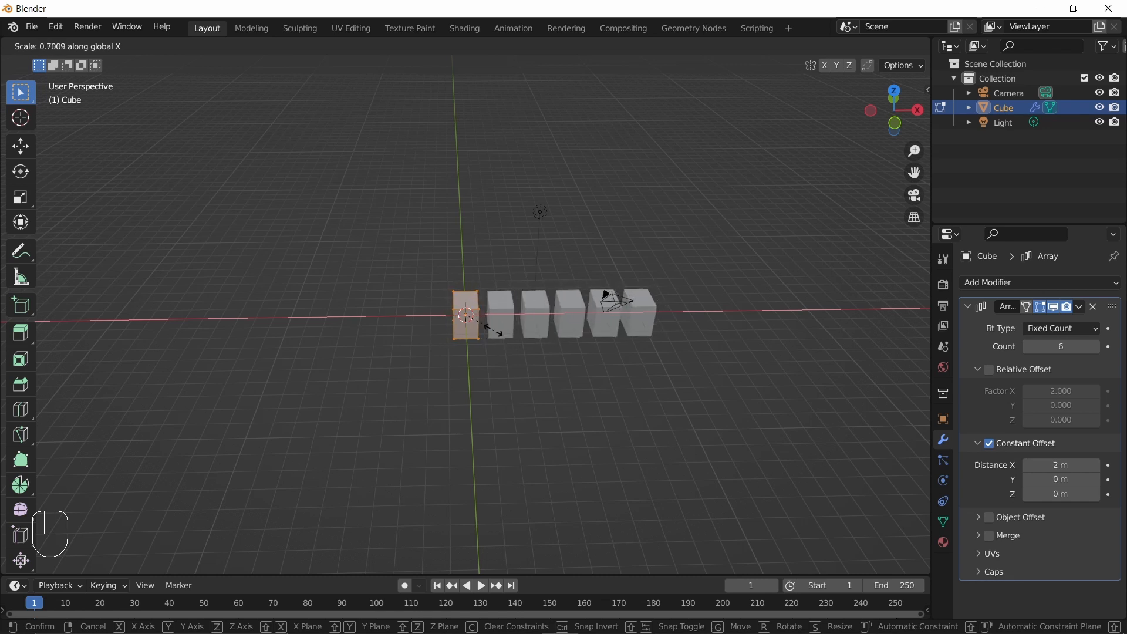
right_click(488, 330)
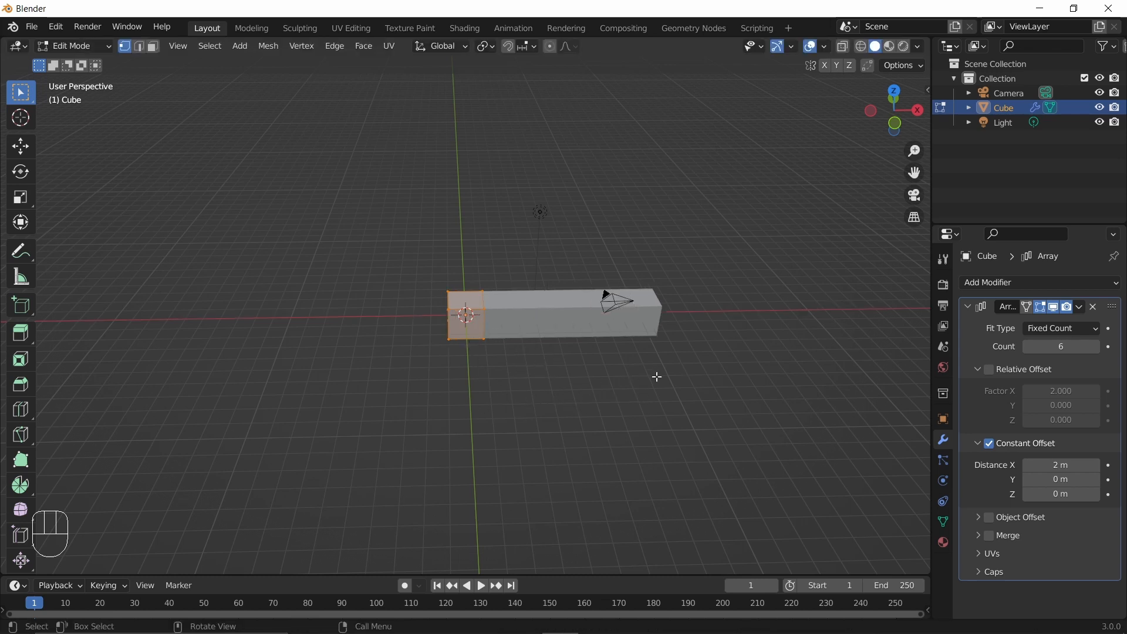
- Switch the array back from constant offset to relative offset
left_click(996, 371)
left_click(990, 444)
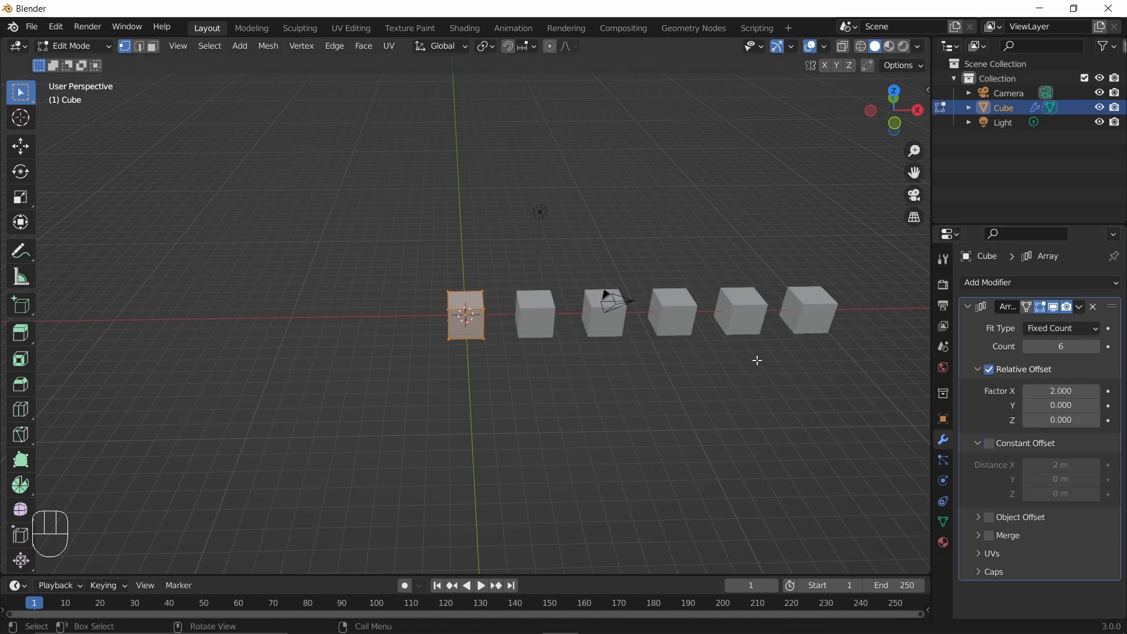
- Disable the array's relative and constant offsets, enable Object Offset and show its object setting
left_click(990, 369)
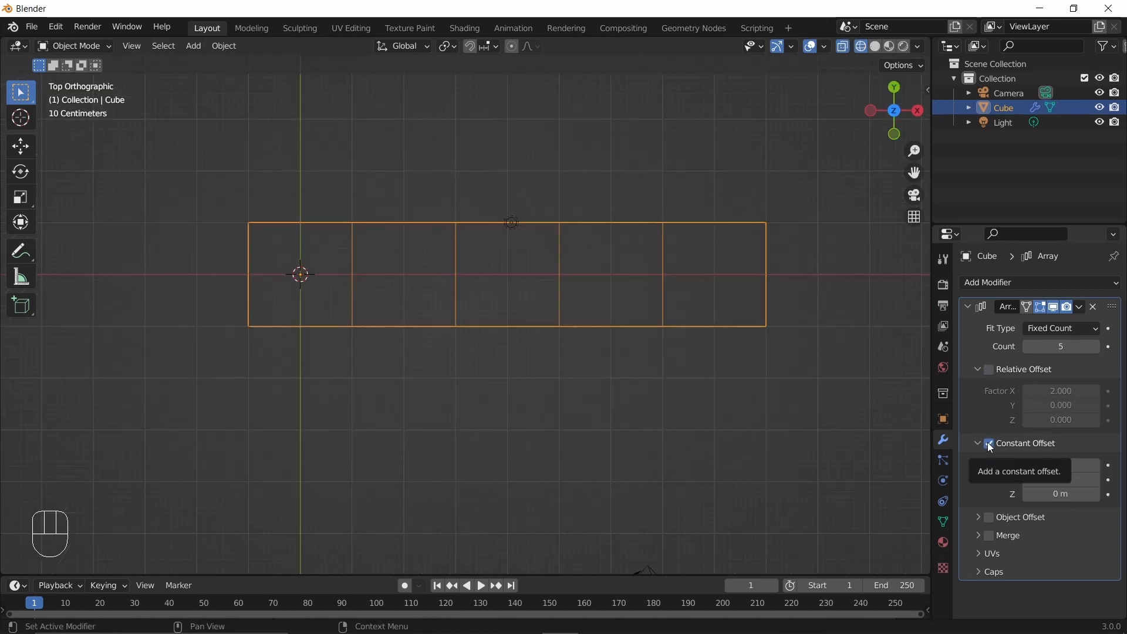
left_click(990, 445)
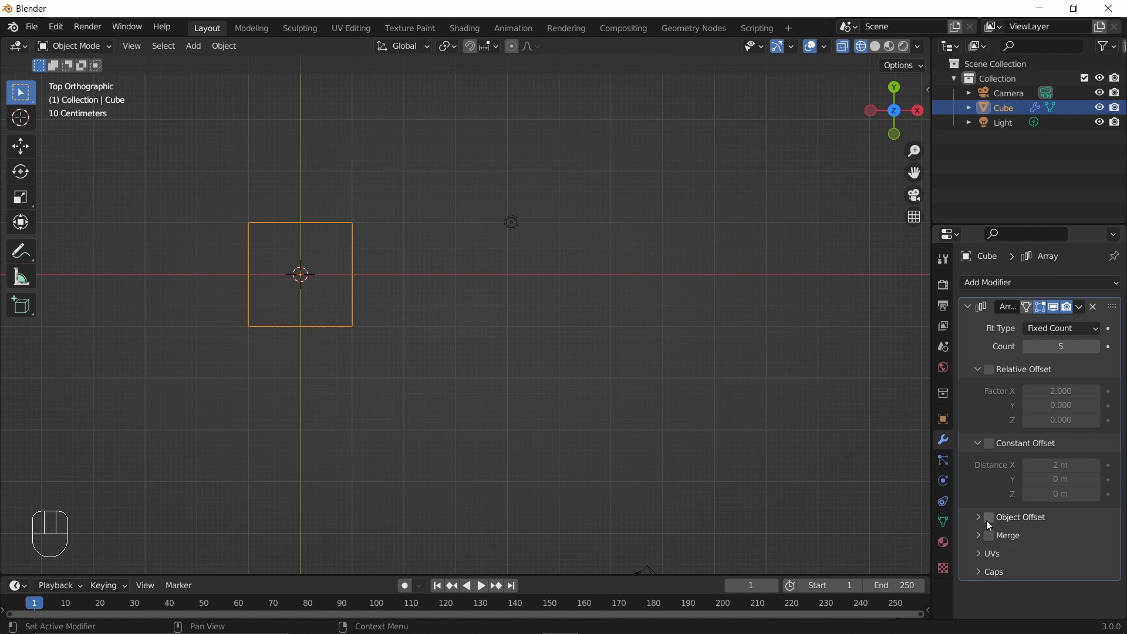
left_click(988, 519)
left_click(979, 522)
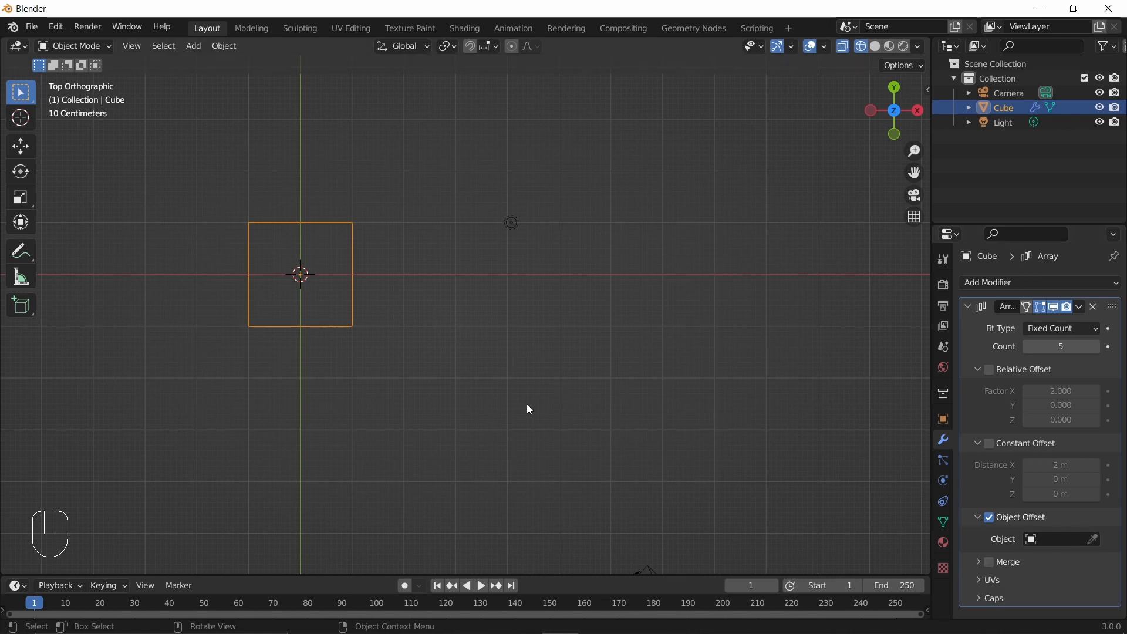
- Switch the viewport to solid shading and add a plain axes empty at the cube's centre
left_click(876, 47)
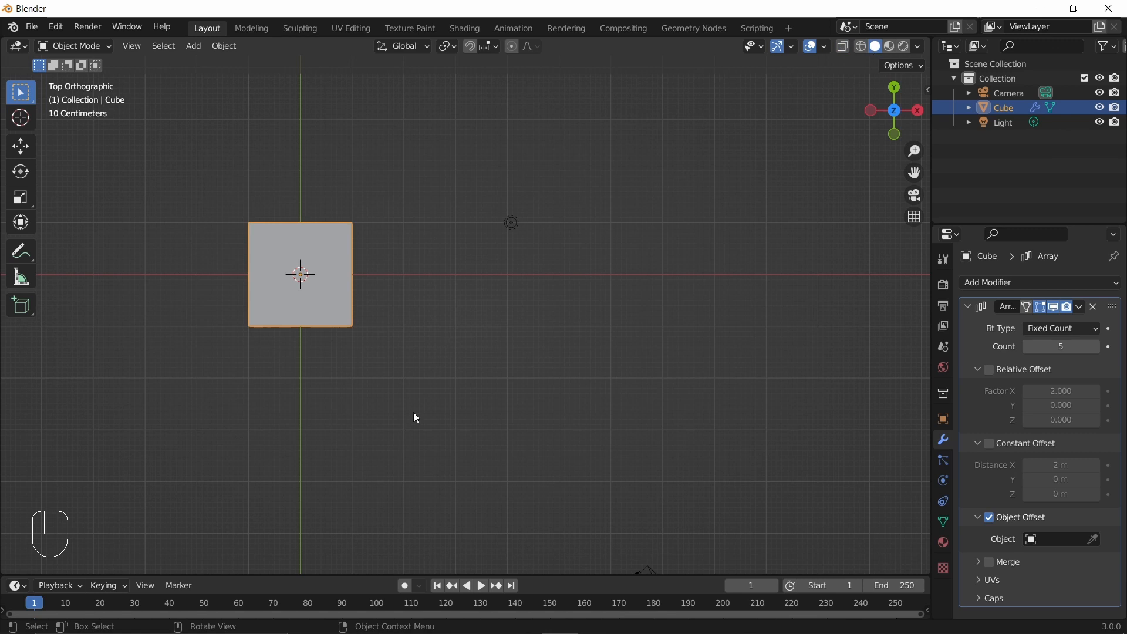
middle_click_drag(413, 417, 432, 307)
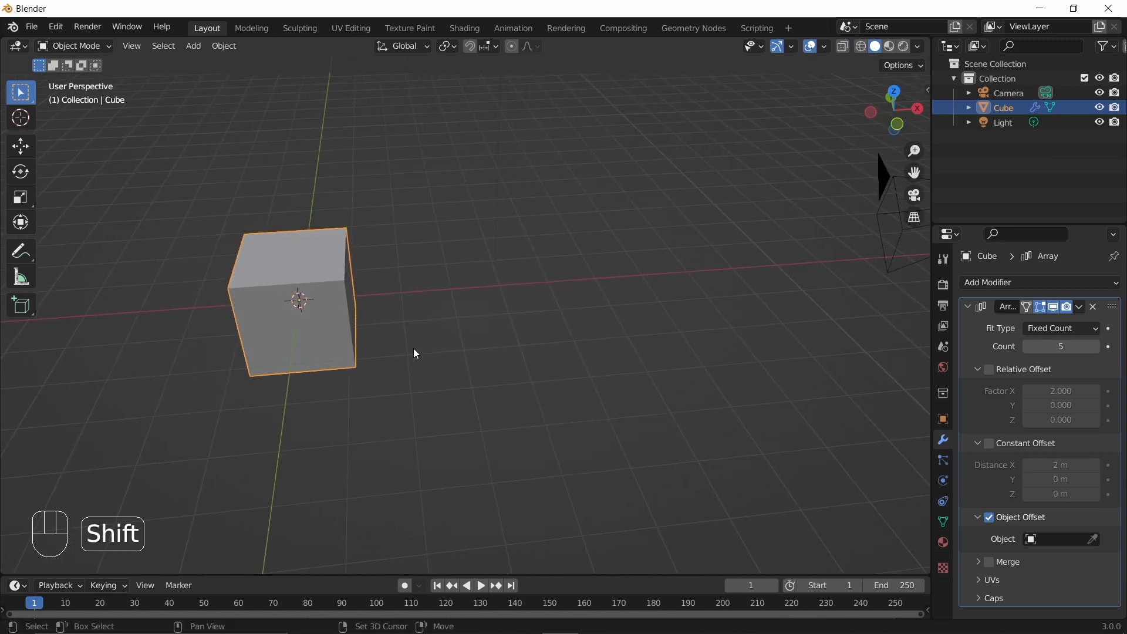
key("shift+a")
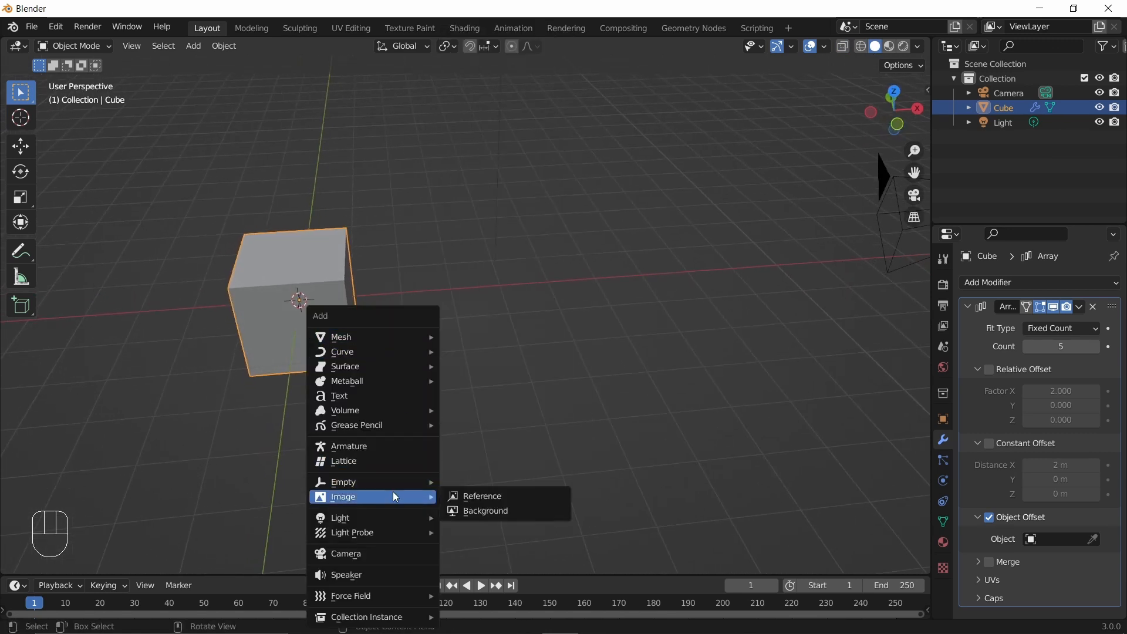
mouse_move(395, 482)
left_click(487, 491)
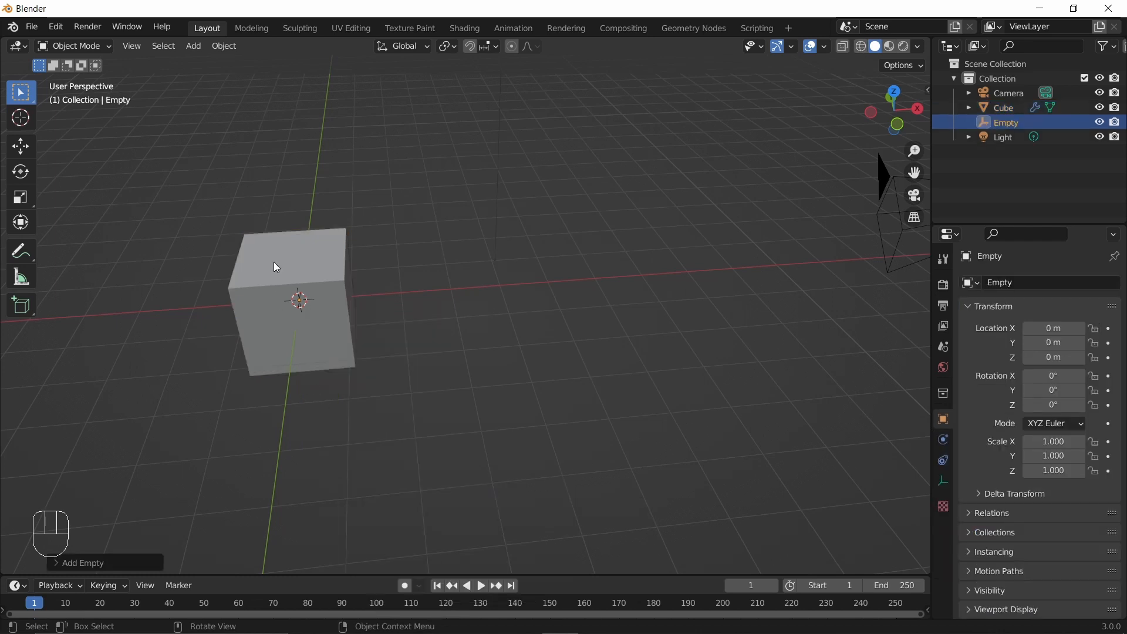
- Switch the viewport to wireframe and move the empty about 3.6 m along the X axis, away from the cube
left_click(861, 47)
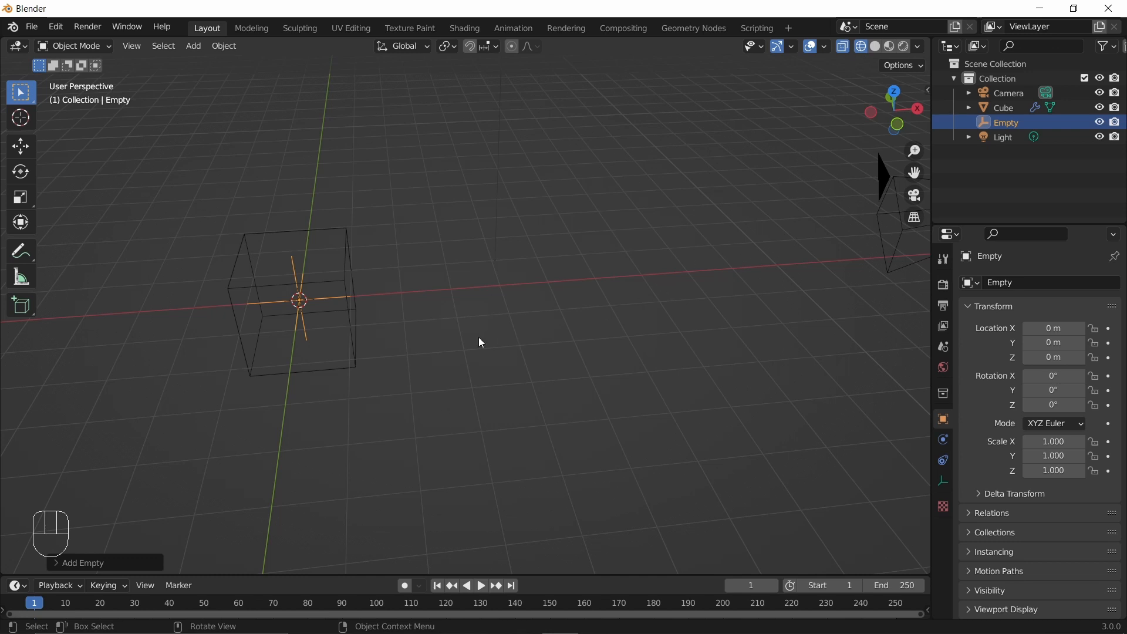
middle_click_drag(482, 343, 599, 355)
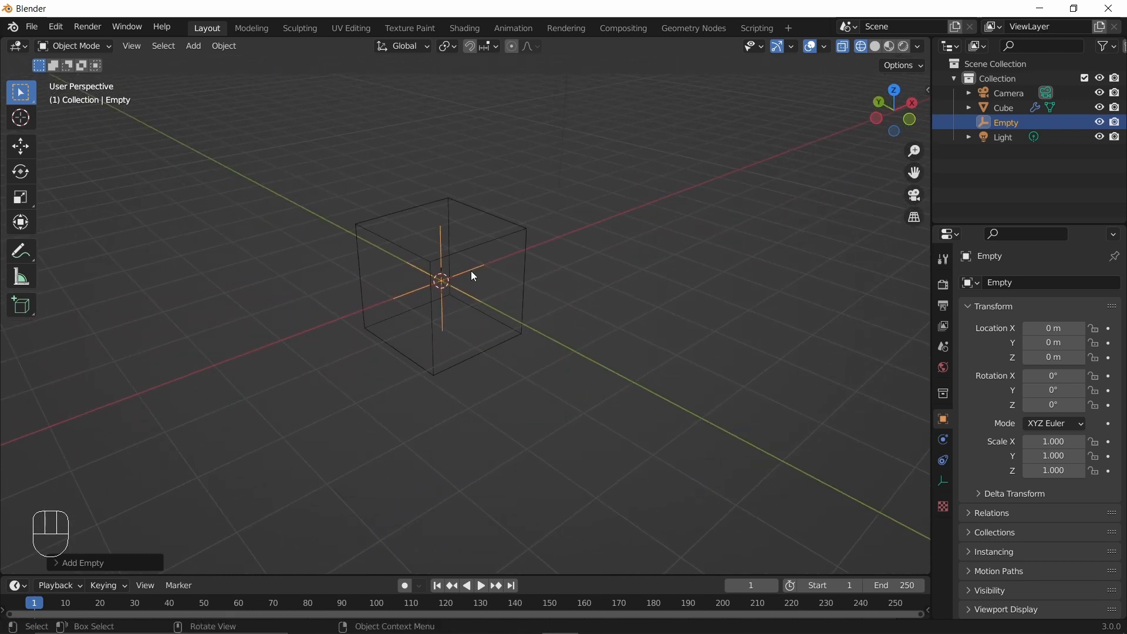
middle_click_drag(673, 276, 648, 357)
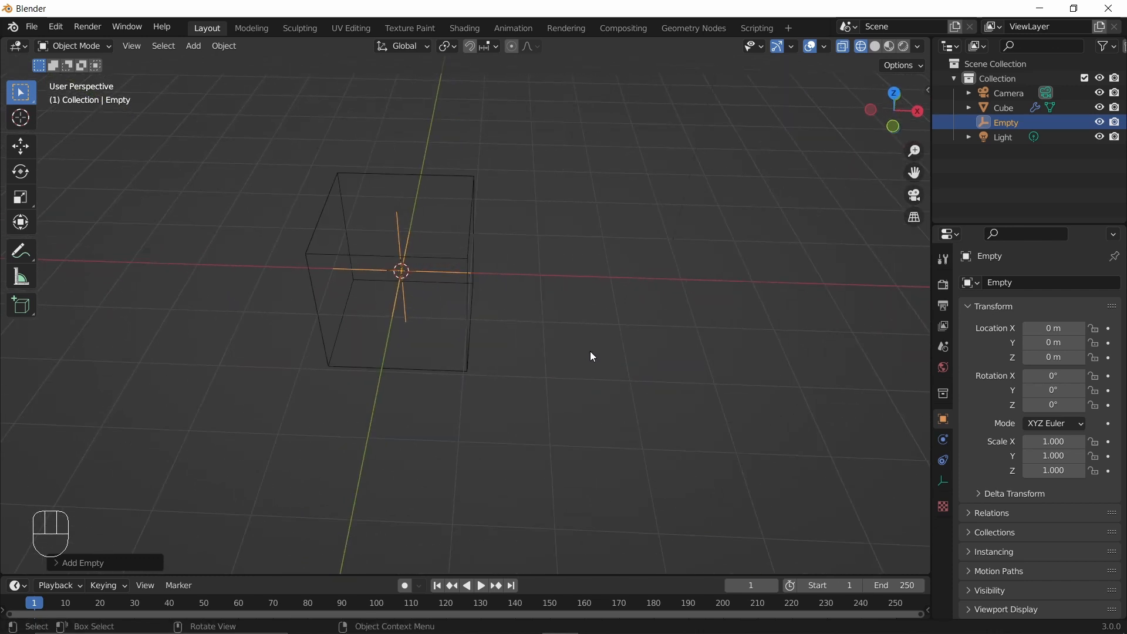
key("g")
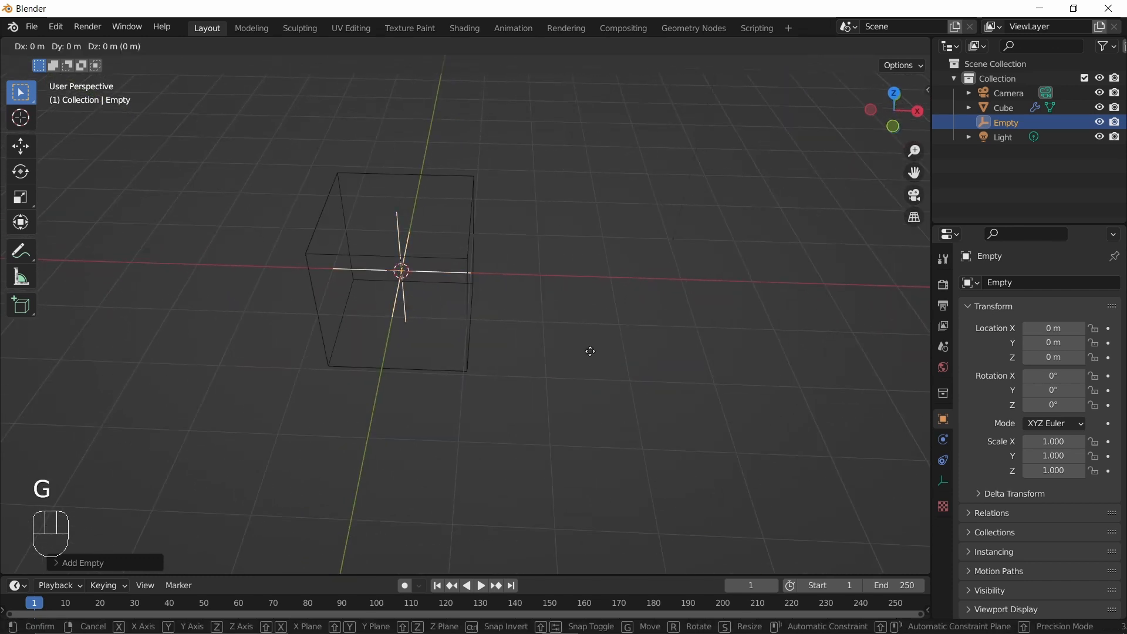
key("x")
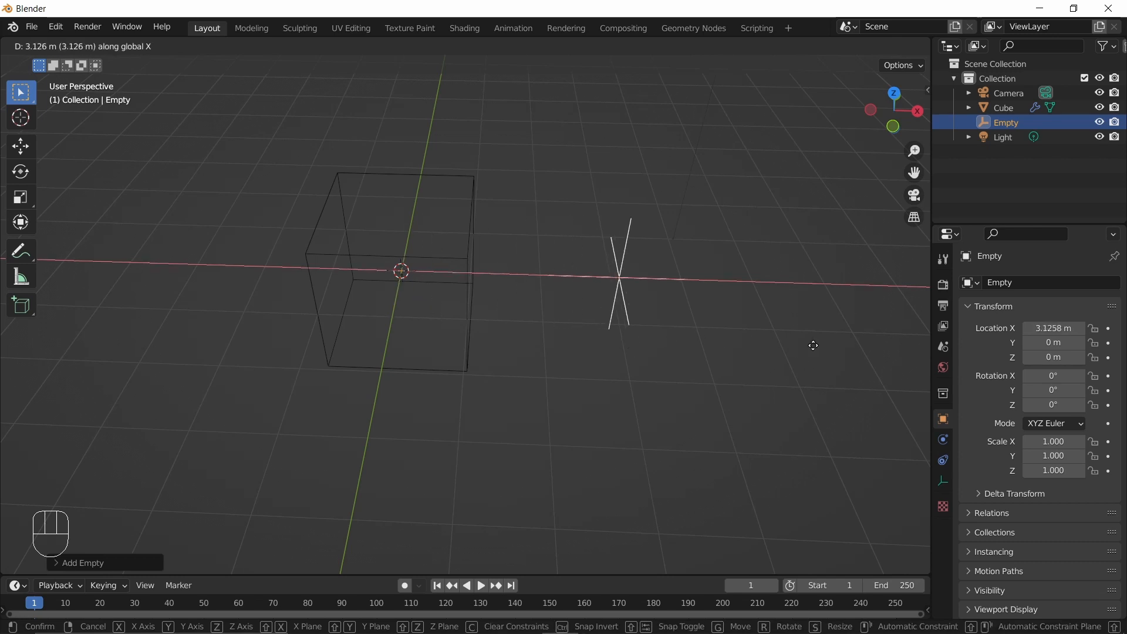
left_click(839, 365)
middle_click_drag(771, 393, 777, 375)
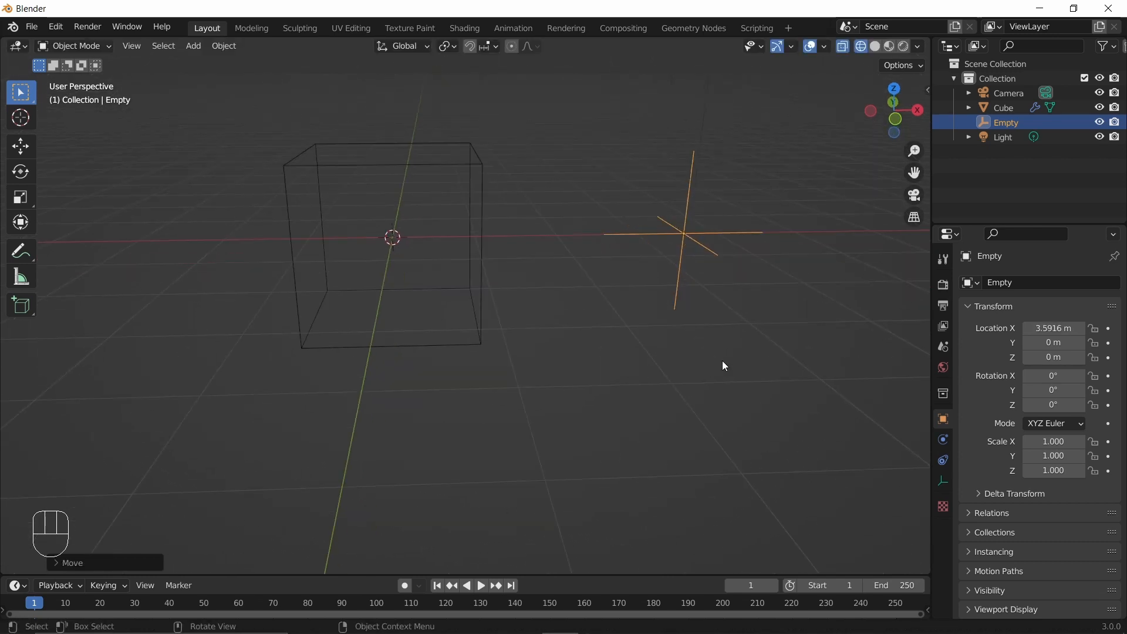
- Select the cube and pick the empty as the object for its array's Object Offset
left_click(472, 144)
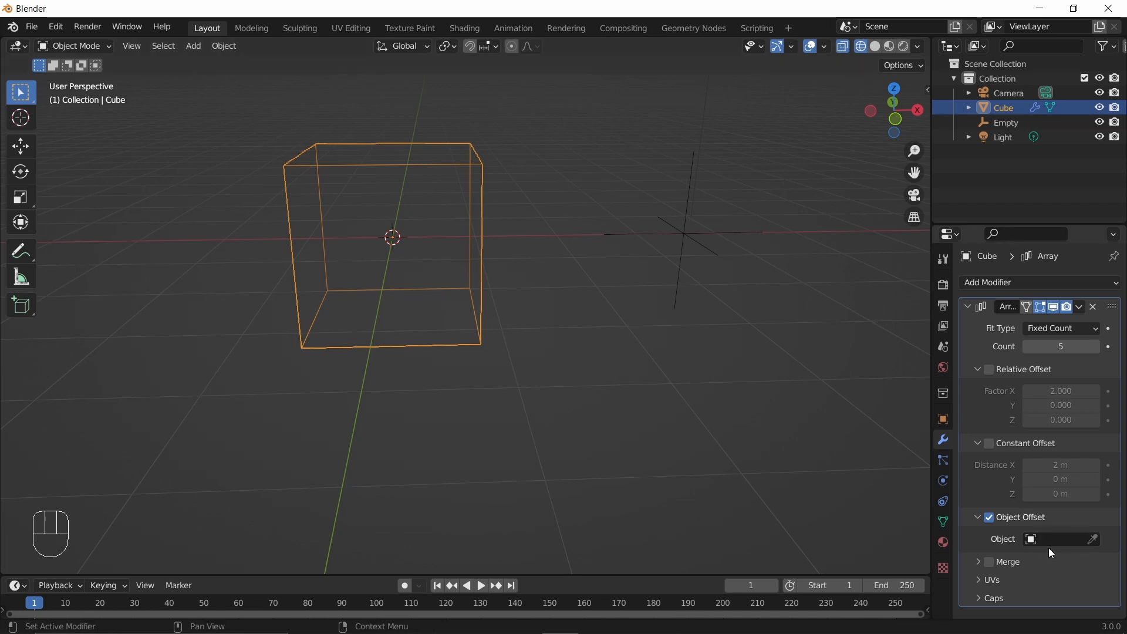
left_click(1093, 539)
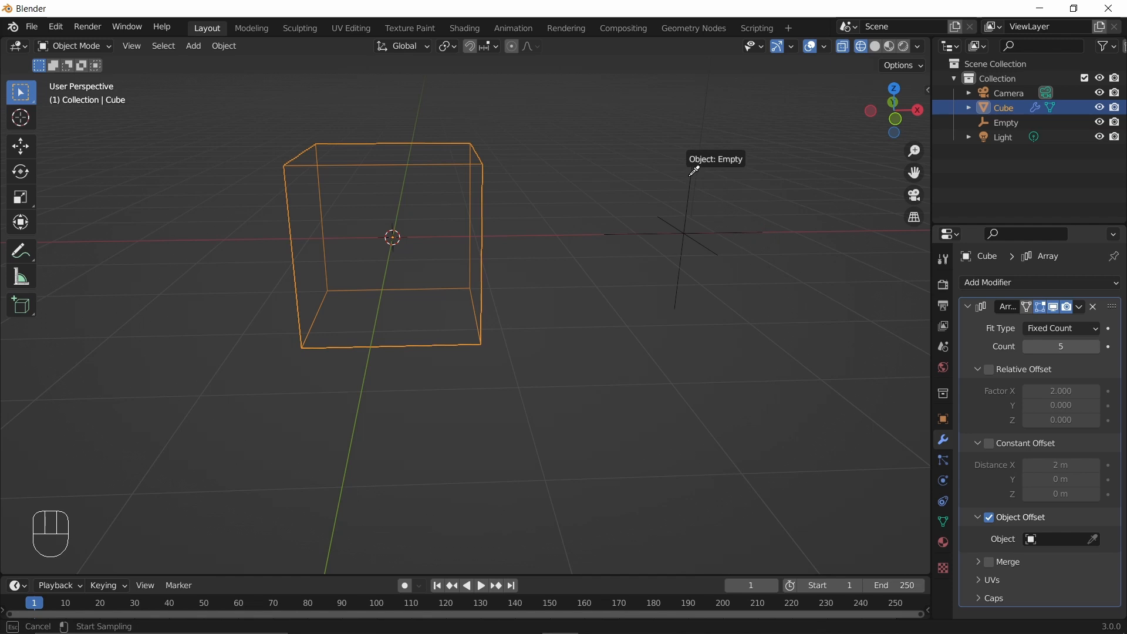
left_click(691, 177)
scroll(684, 288, "down", 6)
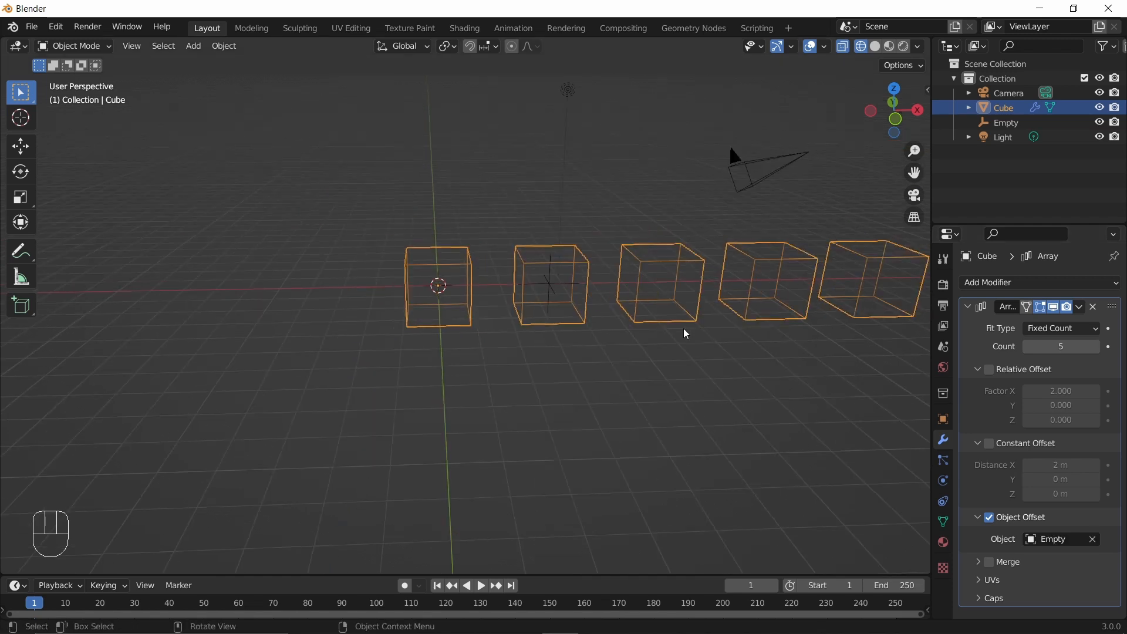
middle_click_drag(748, 386, 647, 435, "shift")
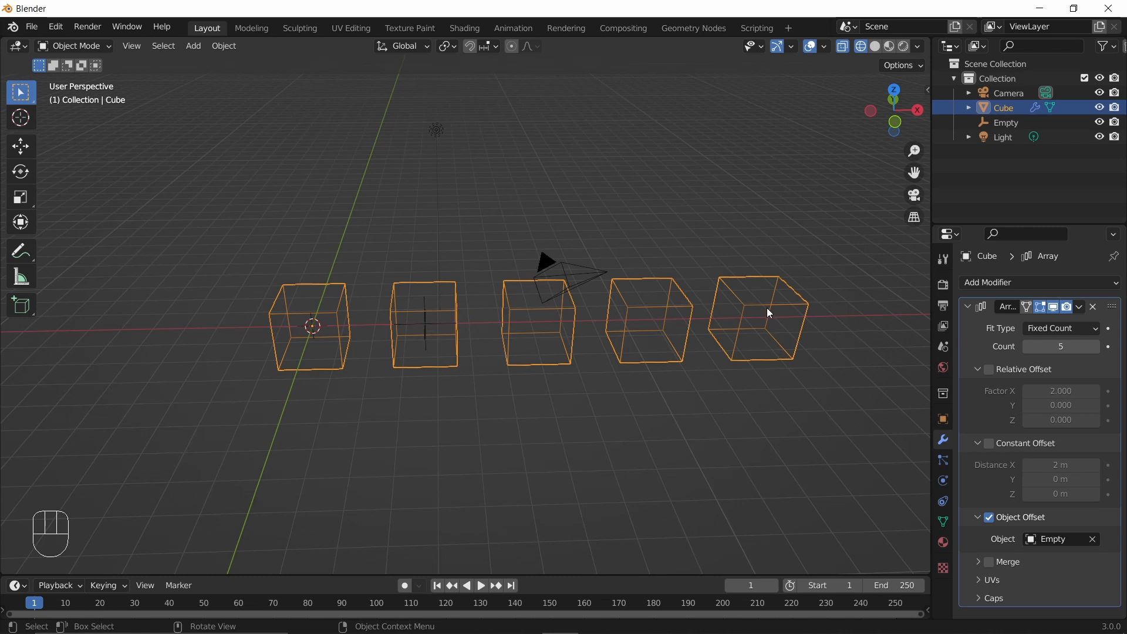
- Try moving the empty along the Z, X and Y axes to see how the array copies follow it
left_click(424, 303)
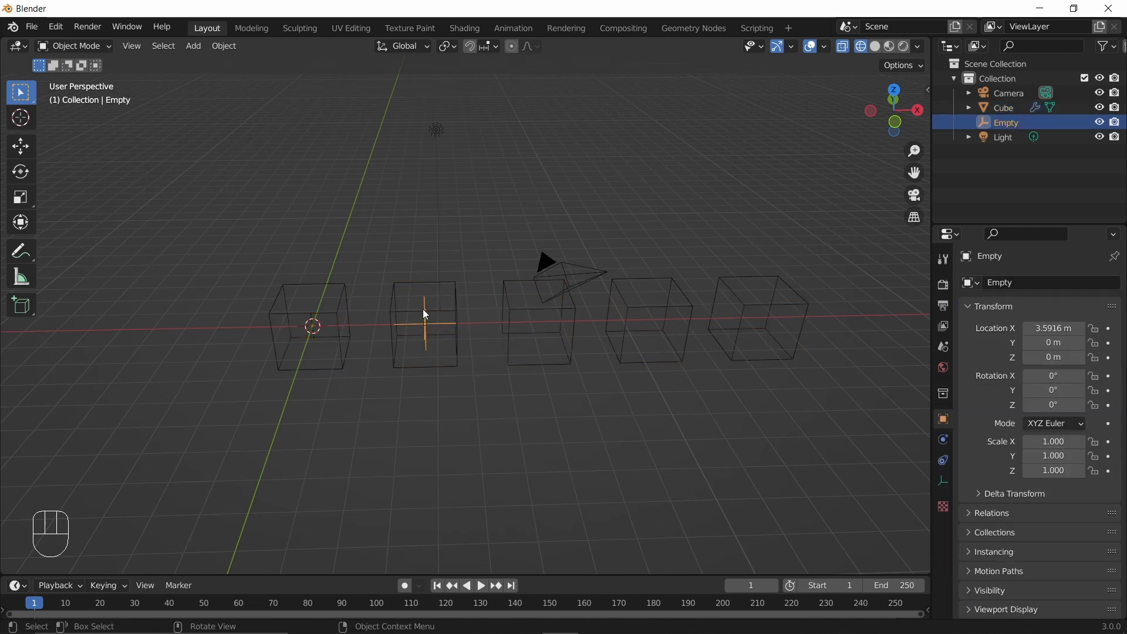
key("g")
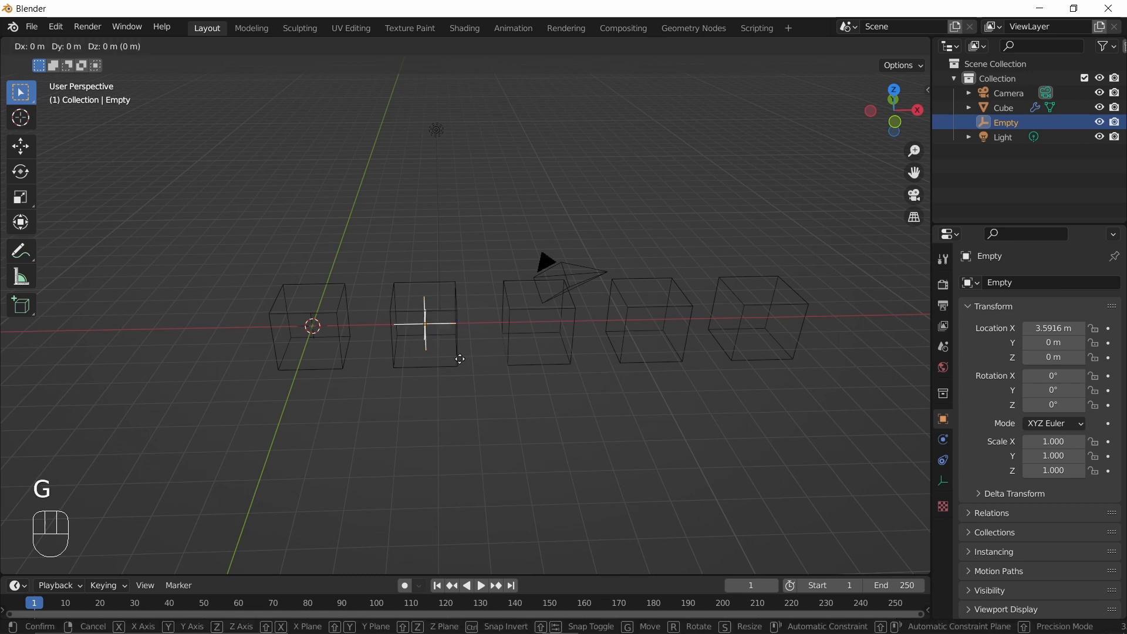
key("z")
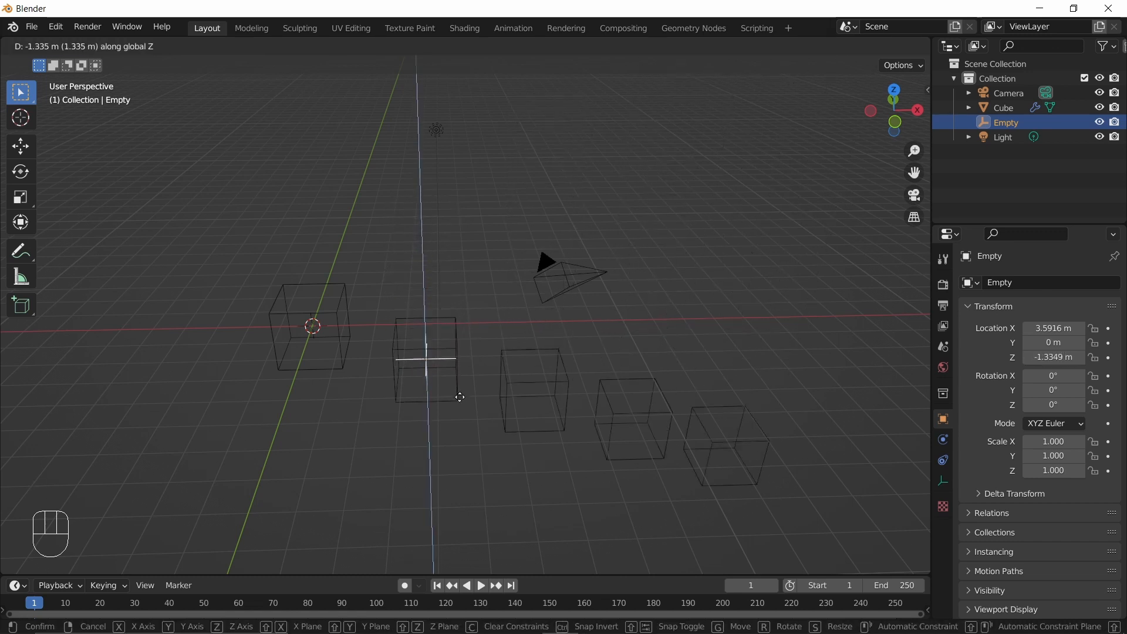
right_click(454, 344)
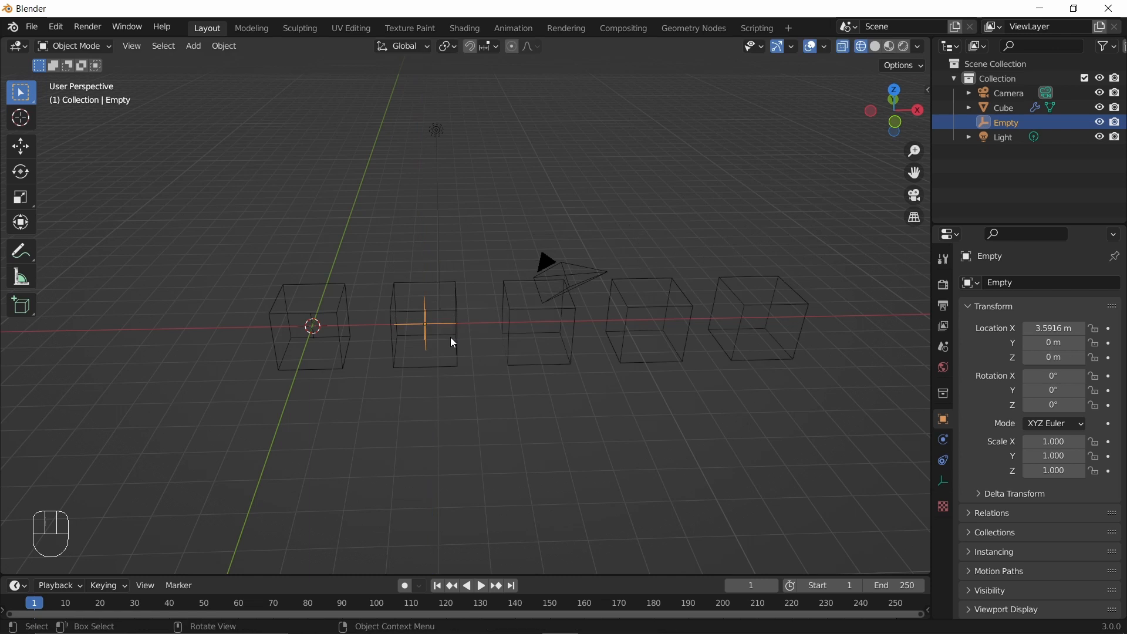
key("g")
key("x")
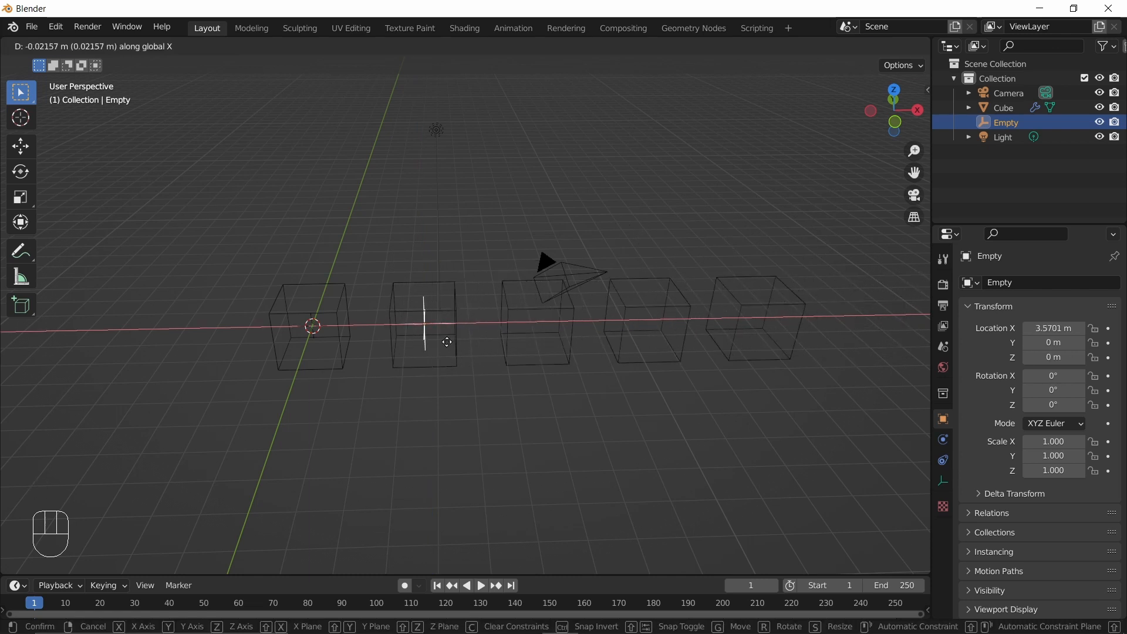
right_click(470, 353)
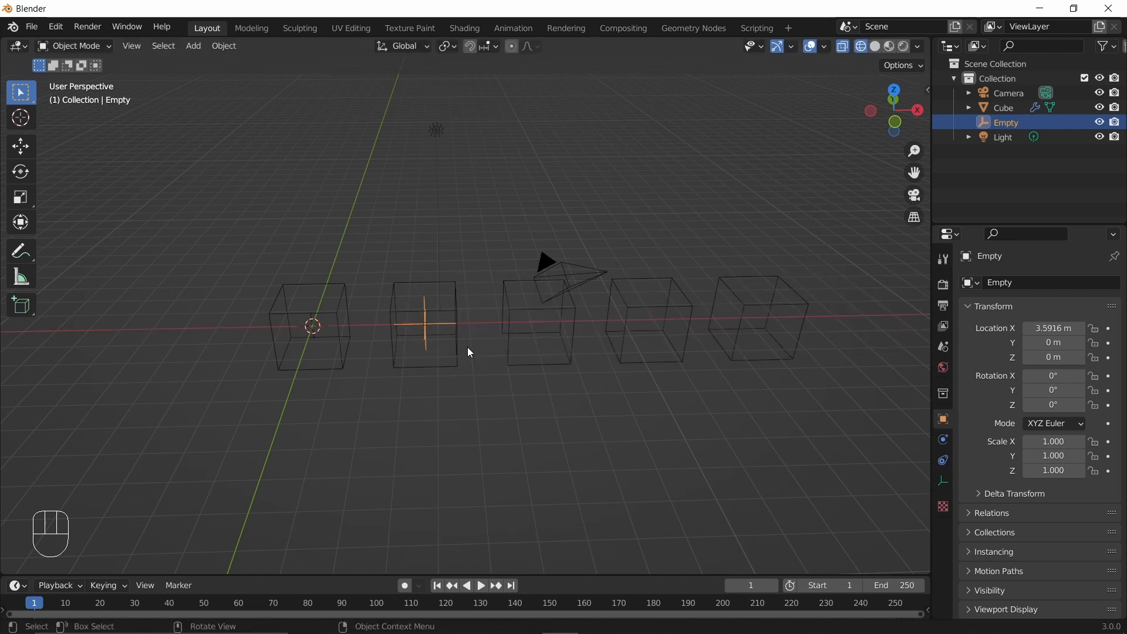
key("g")
key("y")
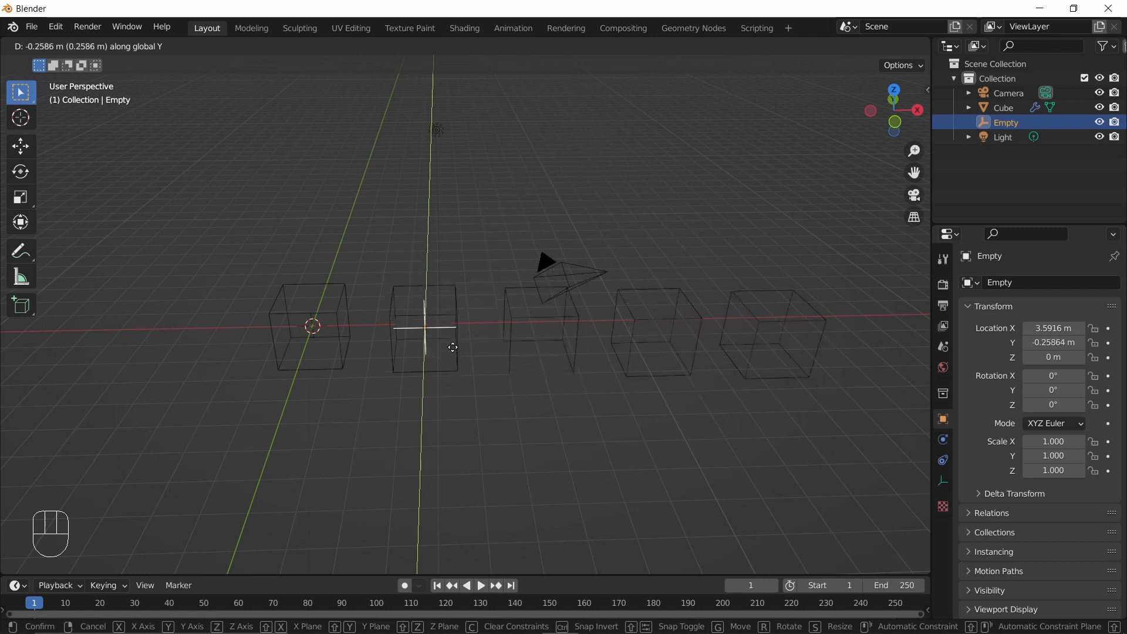
right_click(453, 339)
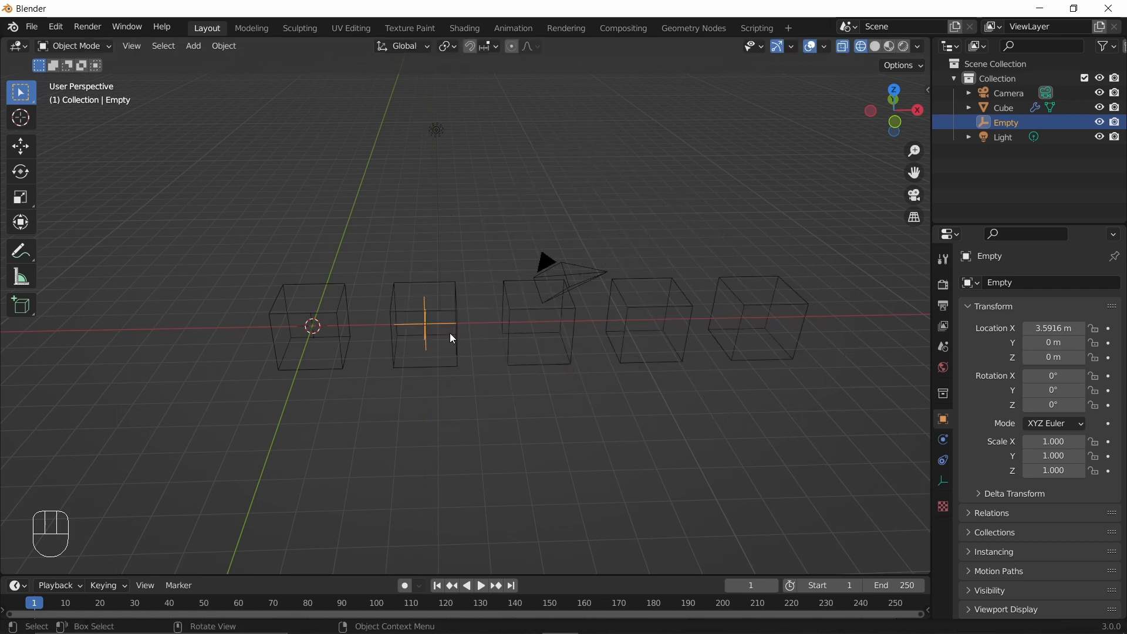
- Try rotating the empty about 19° around the Z axis to see how the row of copies bends
key("r")
key("z")
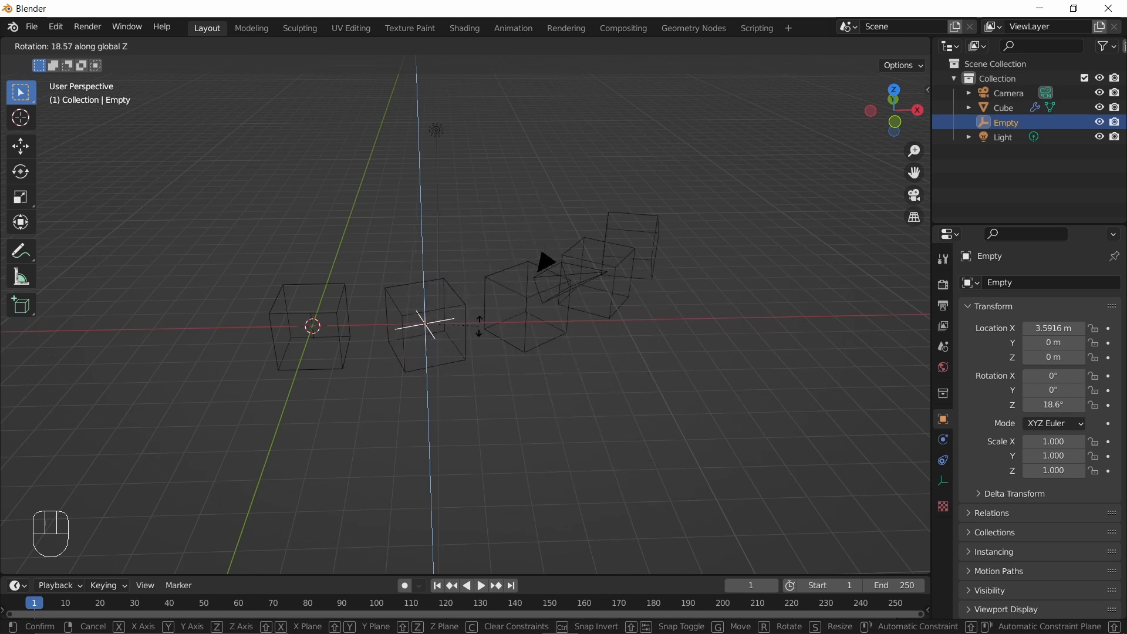
right_click(480, 329)
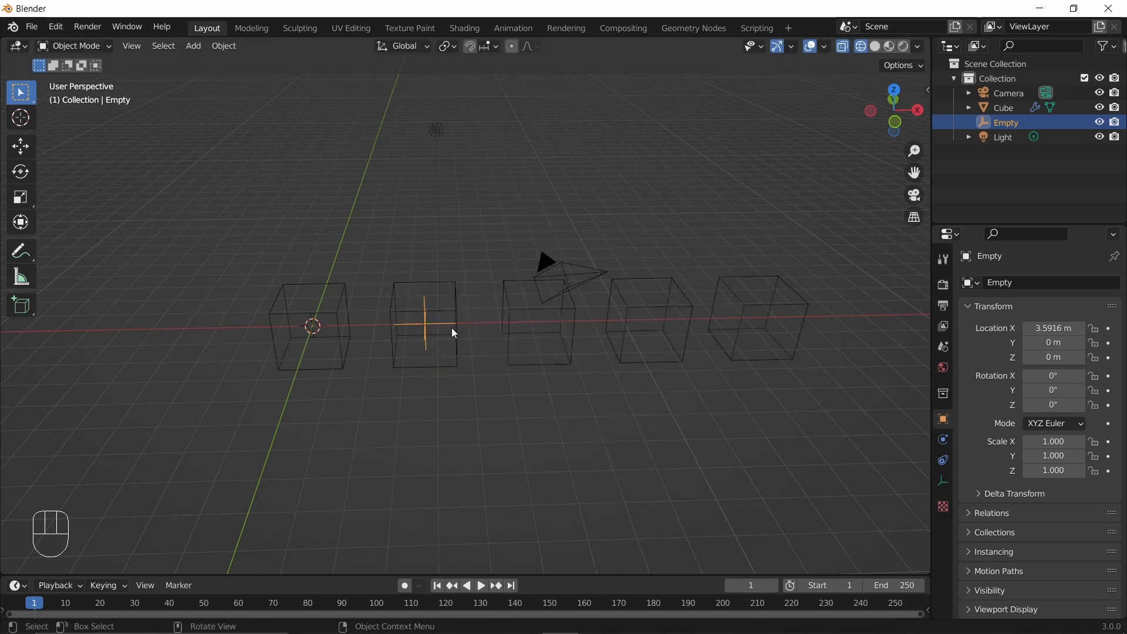
- Select the cube and switch its array from Object Offset to Relative Offset
left_click(322, 284)
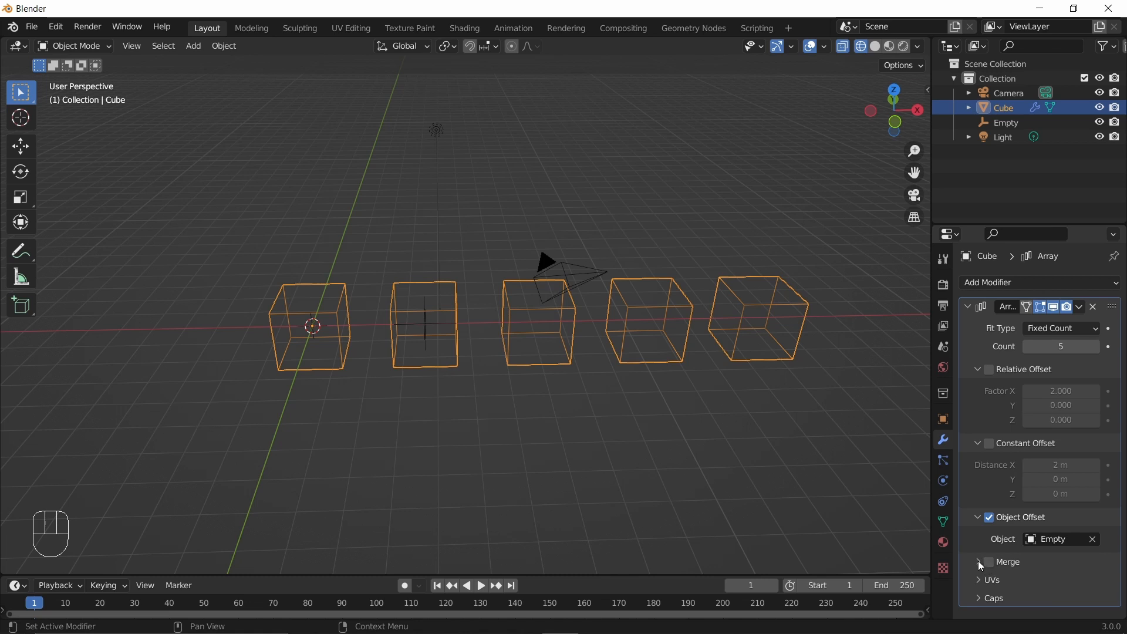
left_click(989, 518)
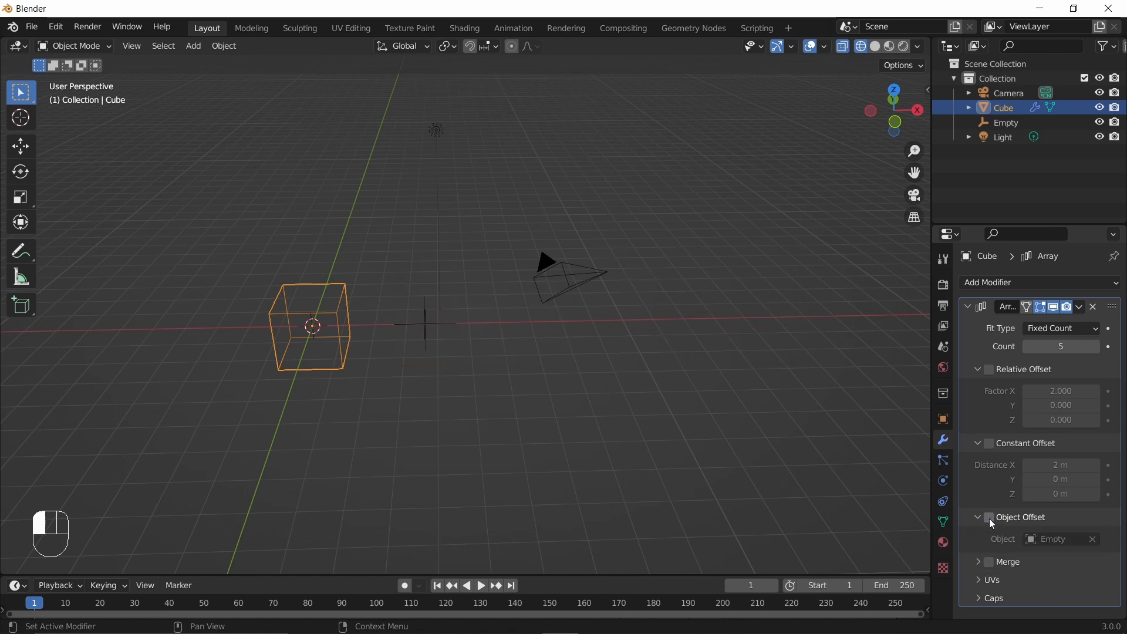
left_click(992, 367)
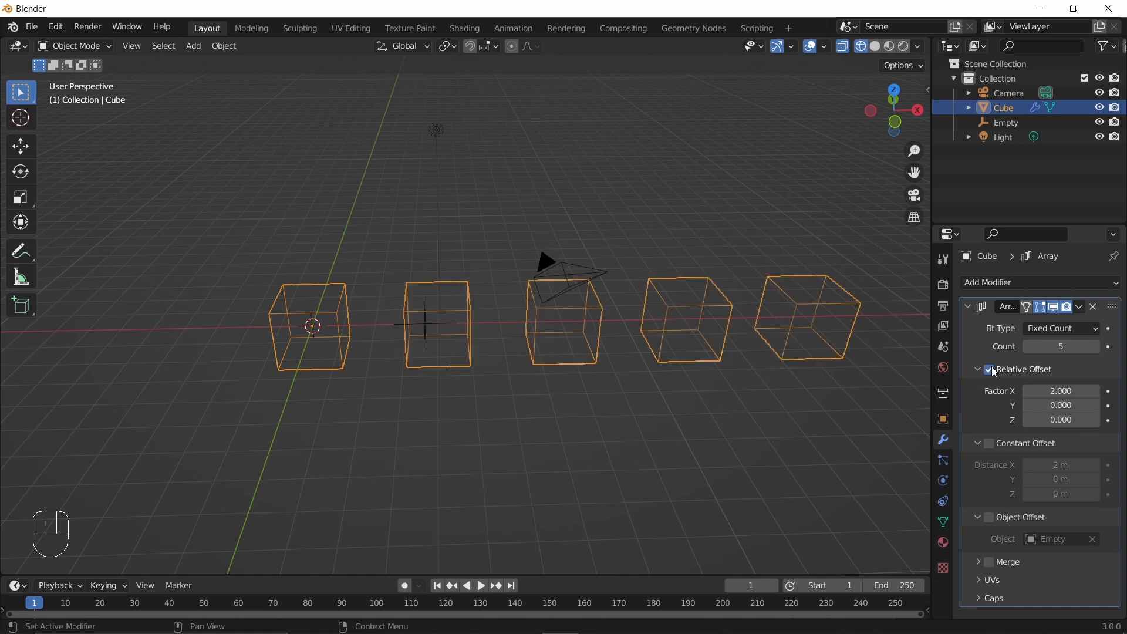
- Enable Merge on the cube's array and set the merge distance to 0.5 m
left_click(991, 564)
left_click(977, 562)
scroll(986, 561, "down", 2)
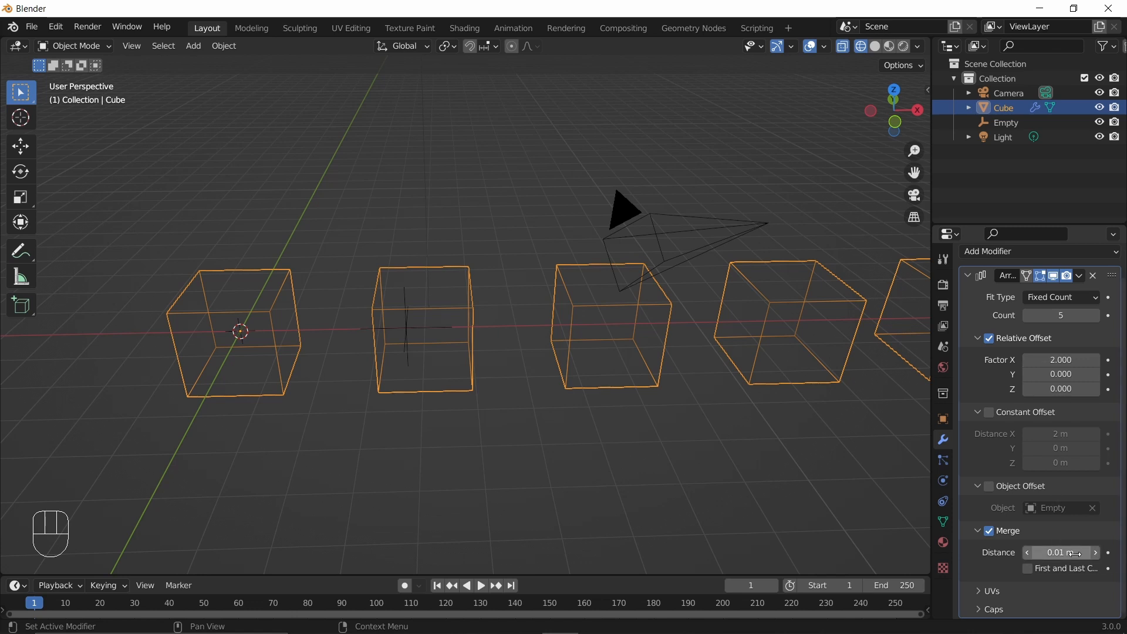
left_click(1070, 554)
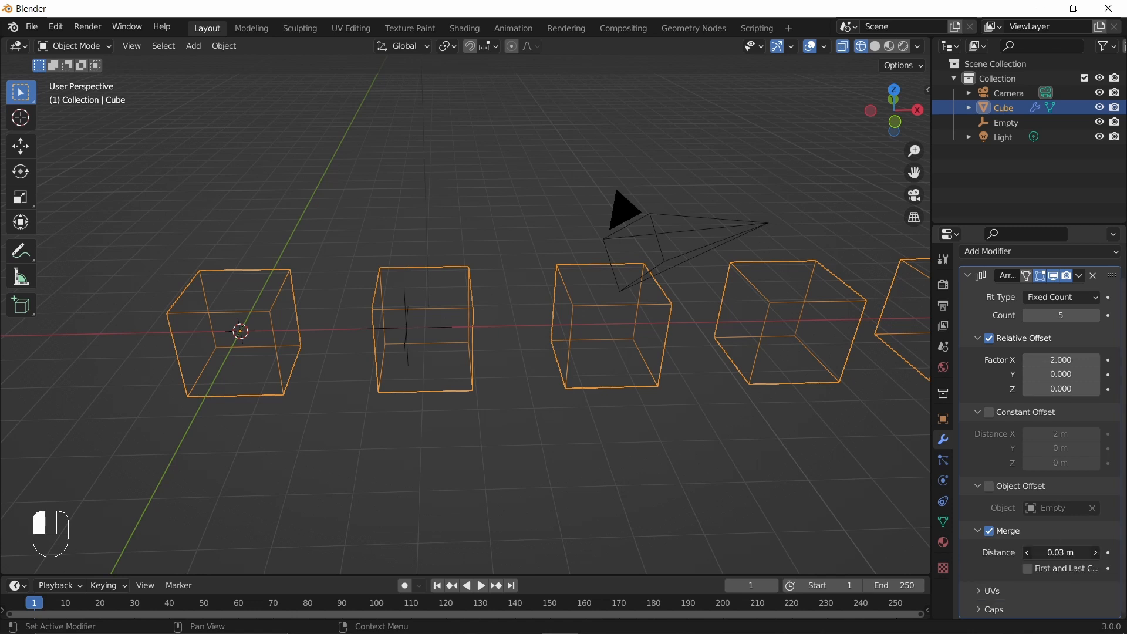
left_click_drag(1069, 555, 1109, 555)
left_click(1030, 555)
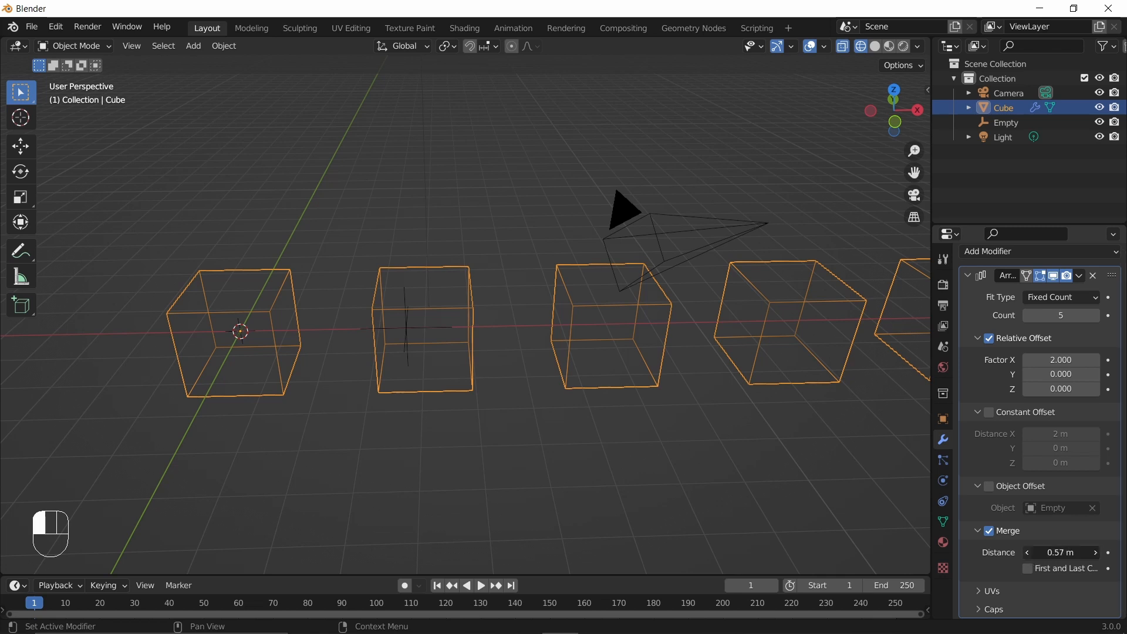
left_click(1030, 555)
left_click(1030, 555)
left_click(1029, 555)
left_click(1030, 555)
left_click(1030, 555)
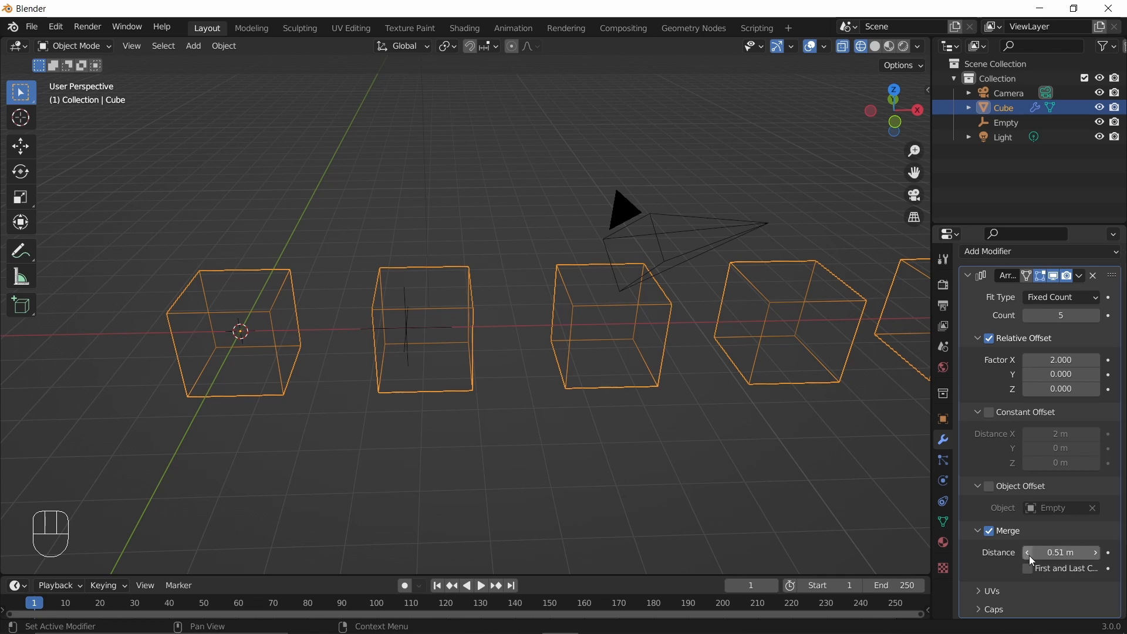
left_click(1030, 555)
- Try Relative Offset X factors of 1.2 and 1.3 to compare merging between the cubes, ending at 1.2
left_click_drag(1026, 364, 966, 364)
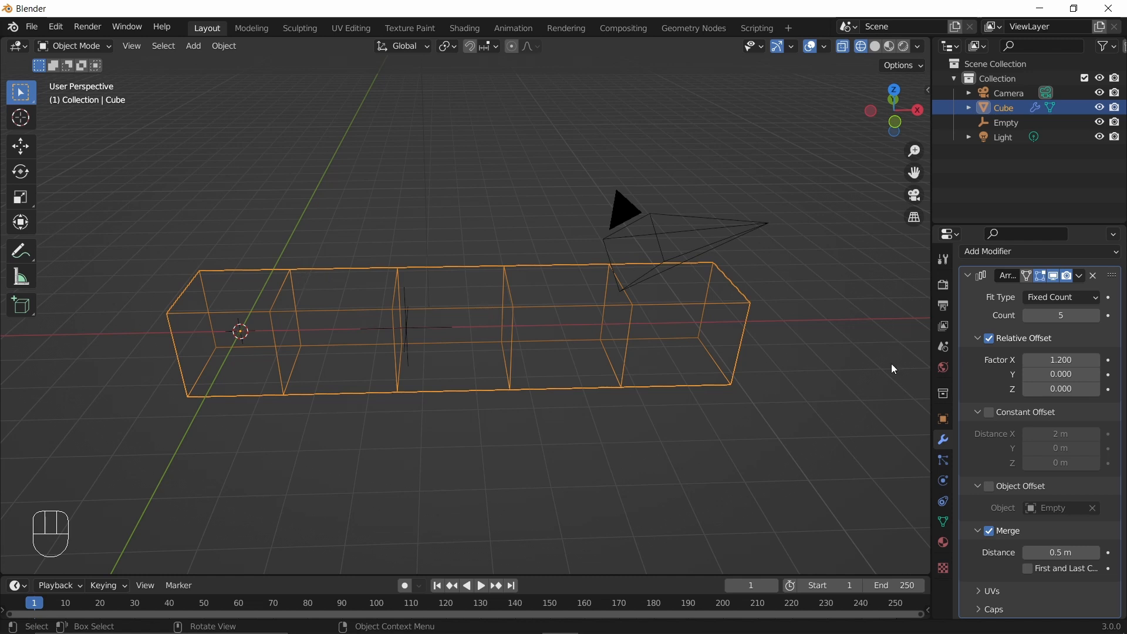
left_click(1097, 360)
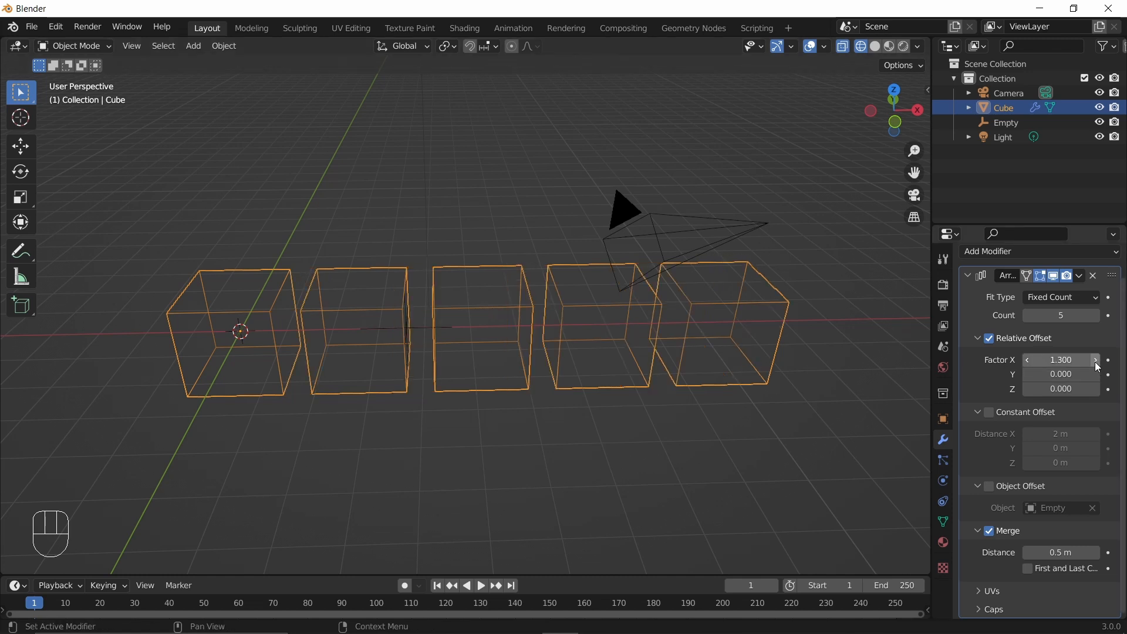
left_click(1028, 360)
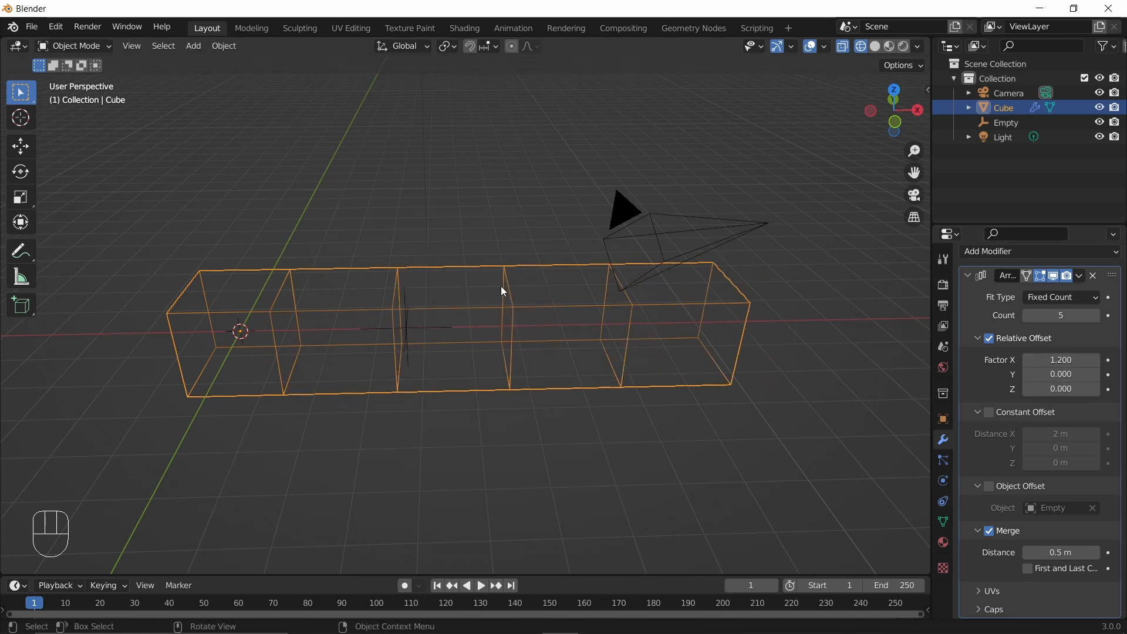
middle_click_drag(504, 292, 519, 329)
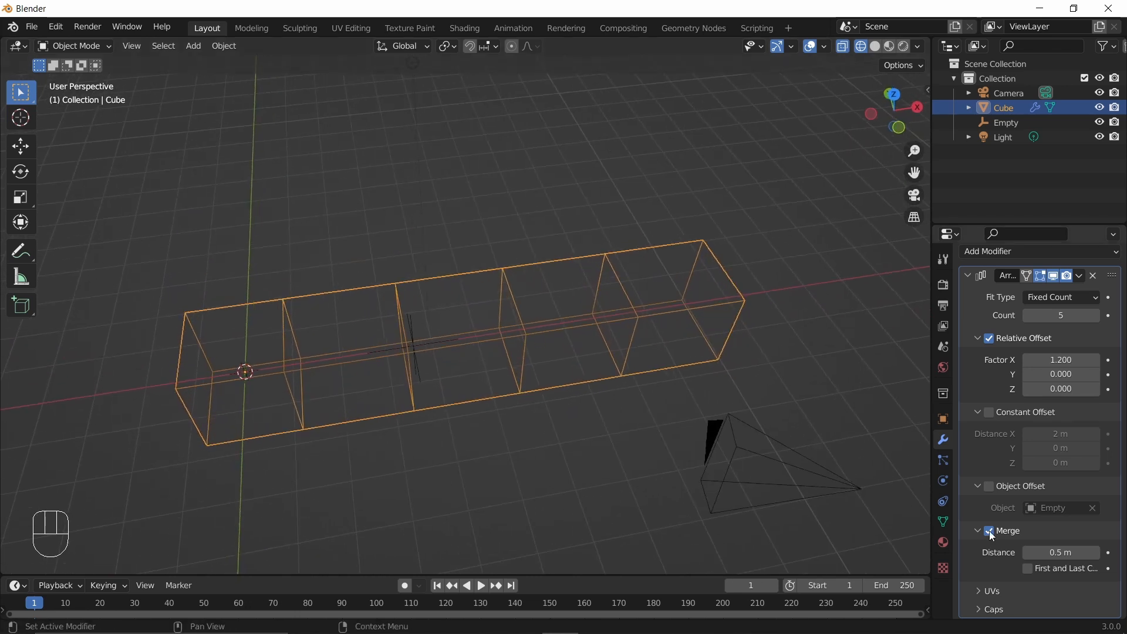
- Try lowering the merge distance gradually to 0.31 m and finally to 0 m
left_click(1028, 553)
left_click(1029, 553)
left_click(1029, 553)
left_click(1028, 553)
left_click(1028, 553)
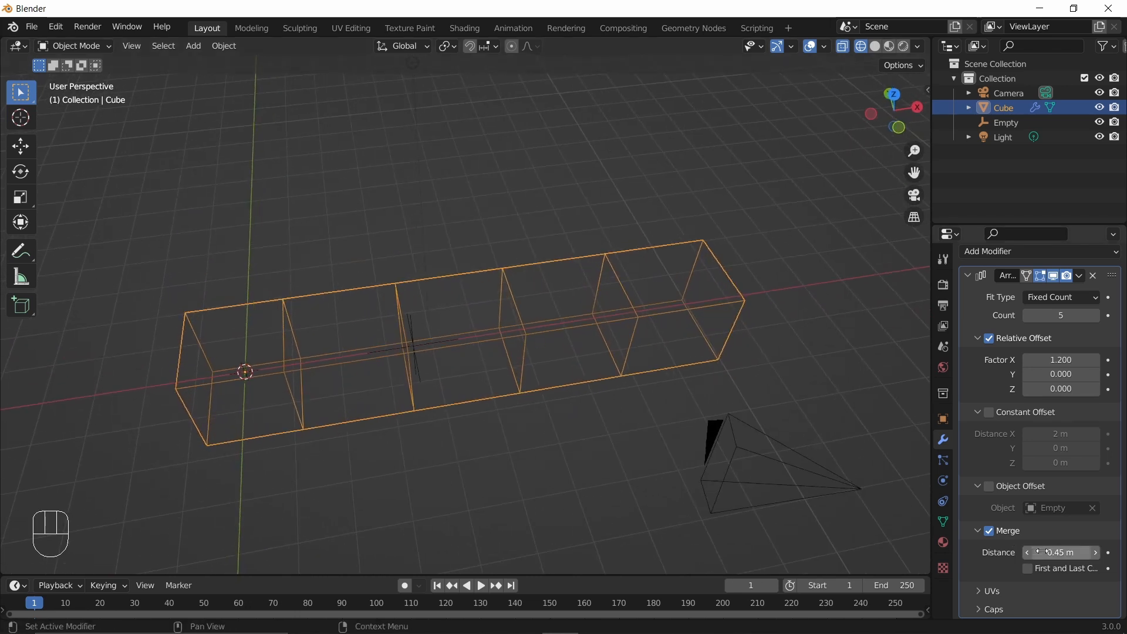
mouse_move(1040, 553)
left_mouse_down()
mouse_move(1009, 552)
mouse_move(1033, 552)
mouse_move(1022, 552)
left_mouse_up()
left_click(1060, 552)
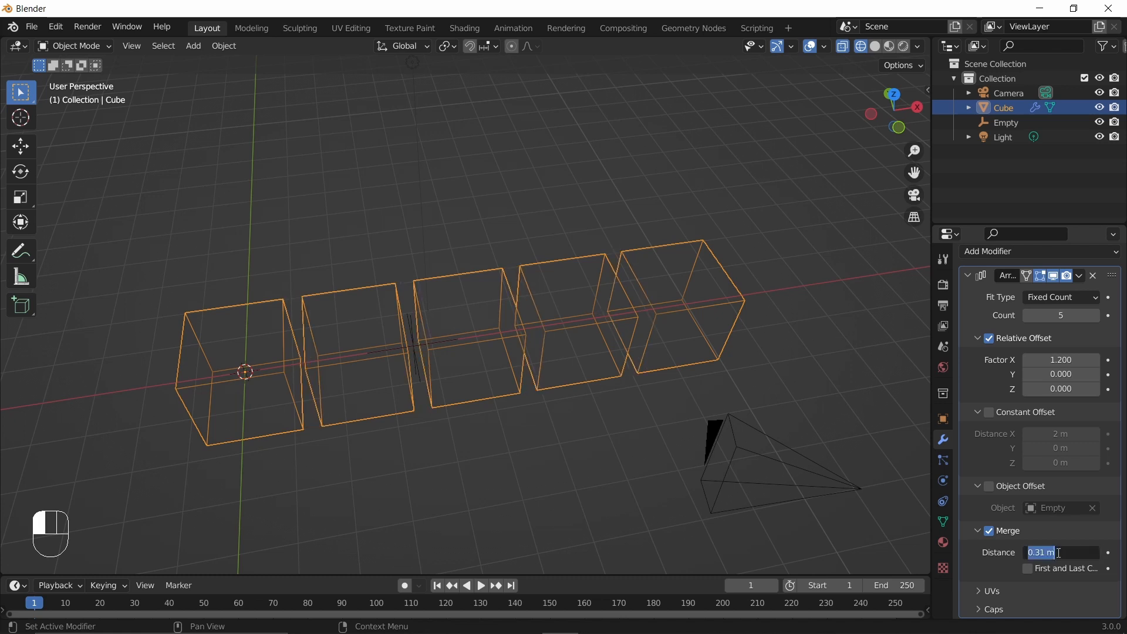
type("0")
key("Return")
- Set the merge distance to 0.1 m and reduce the Relative Offset X factor to 1
left_click(1059, 552)
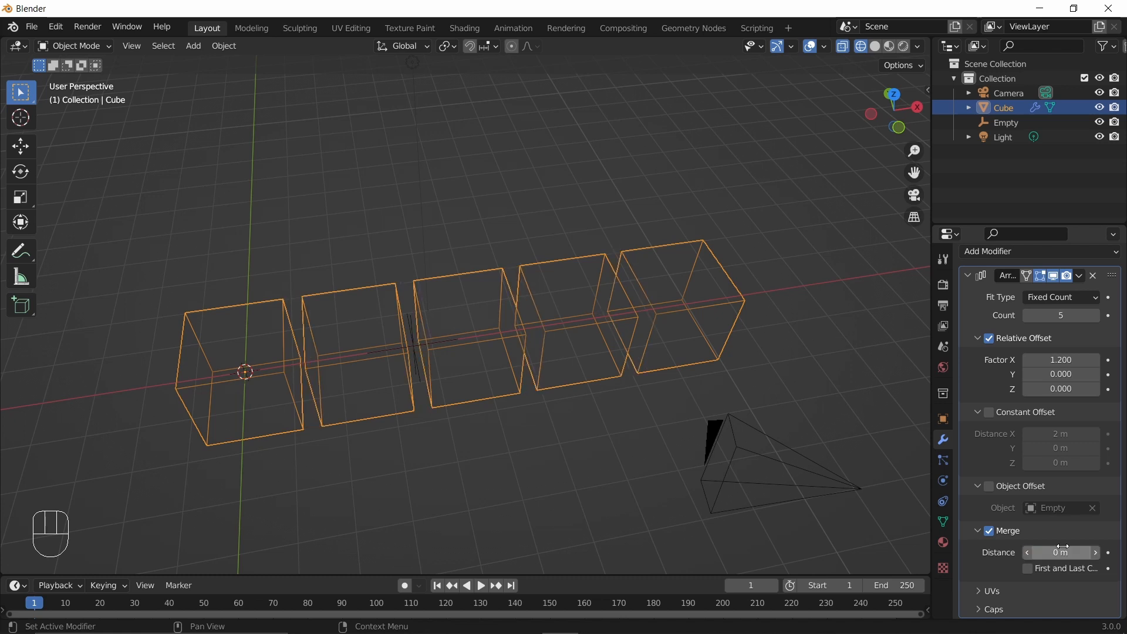
type("0.")
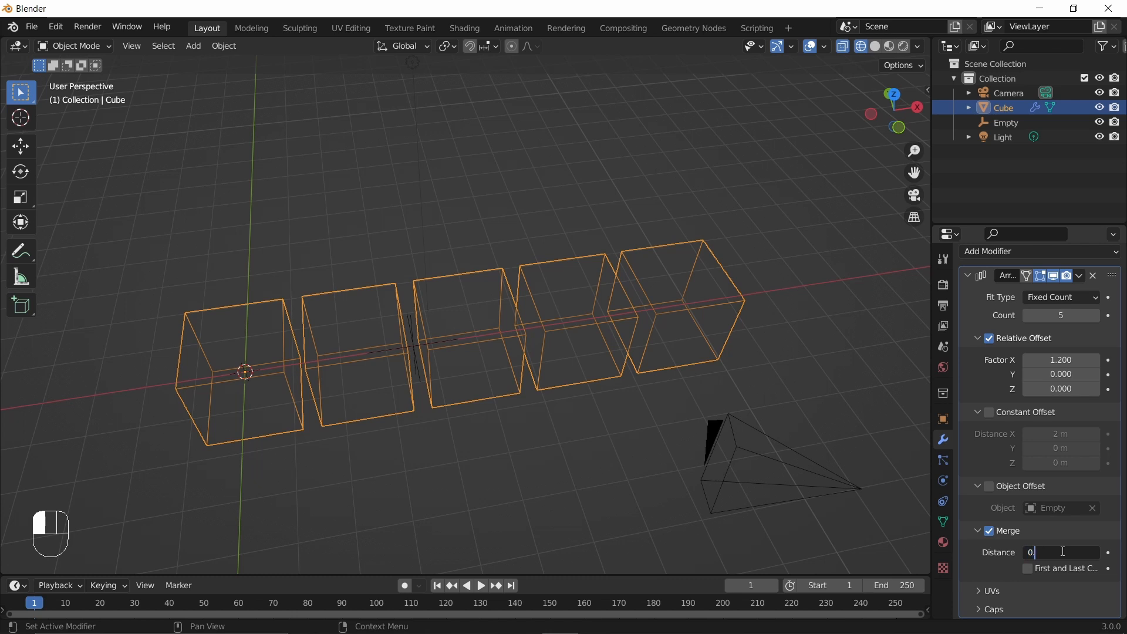
type("1")
key("Return")
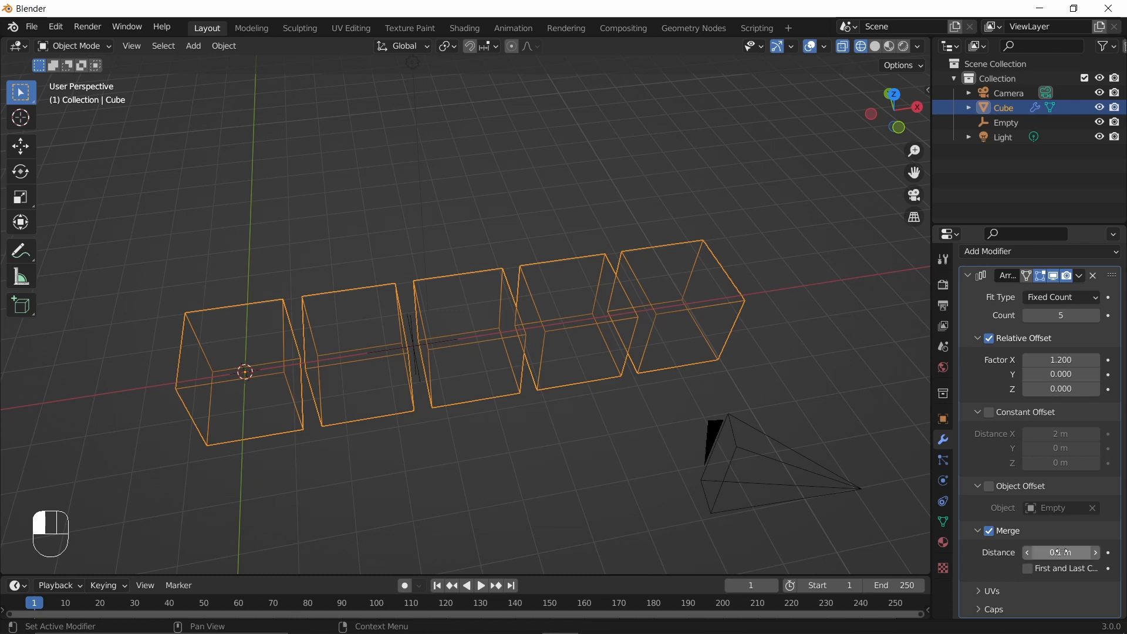
left_click(1029, 360)
left_click(1029, 361)
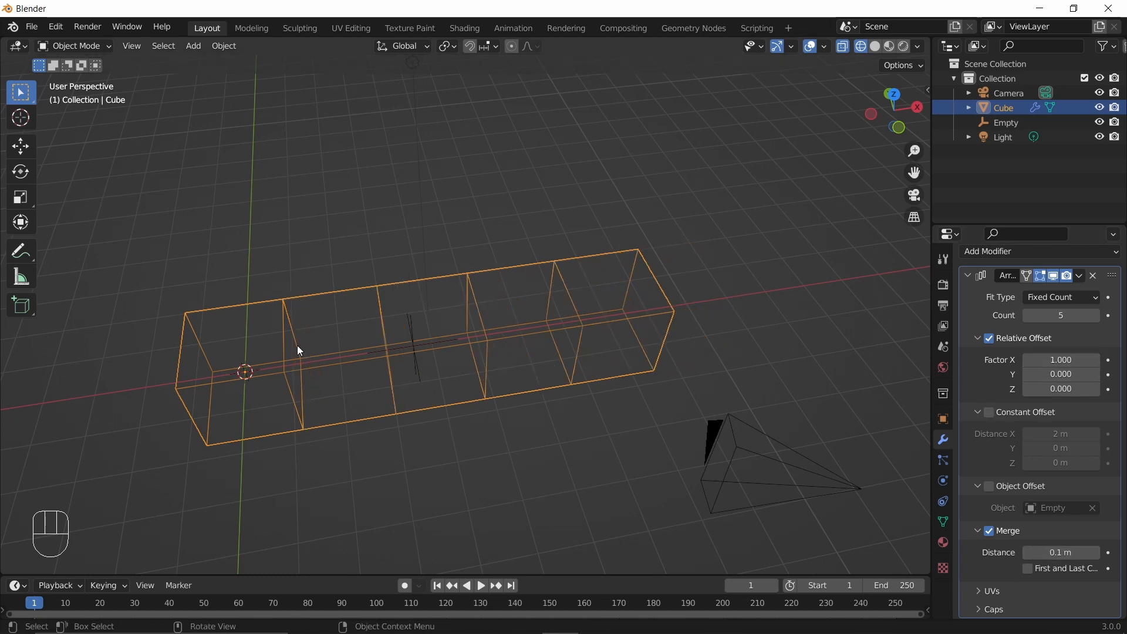
middle_click_drag(439, 438, 405, 344)
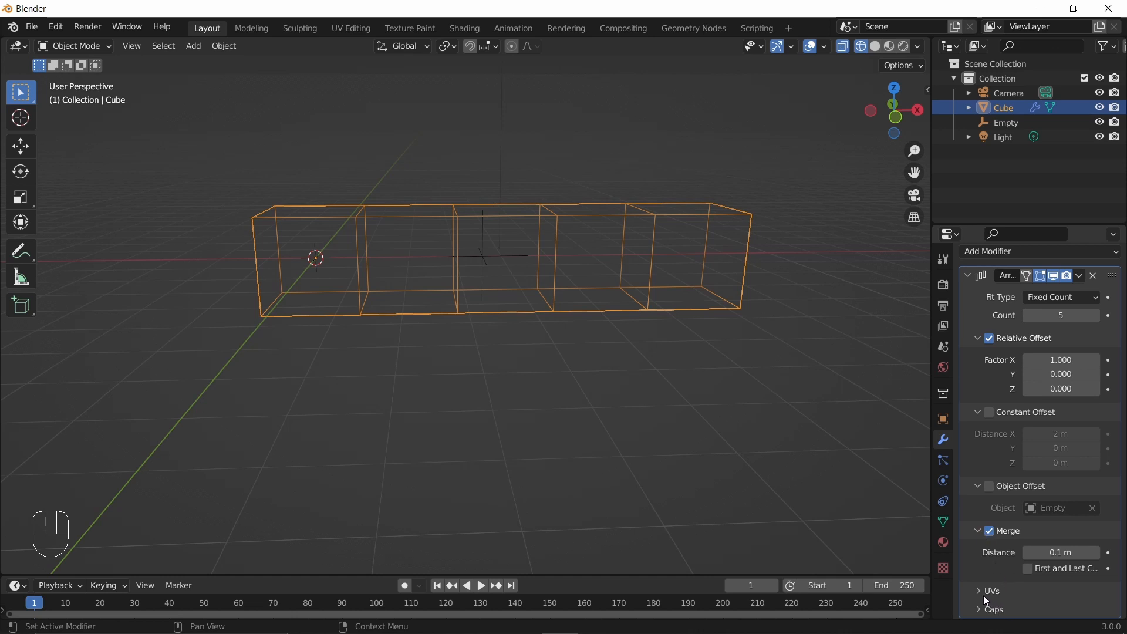
- Turn off Merge, expand the array's UV settings and set the Relative Offset X factor to 2
left_click(989, 532)
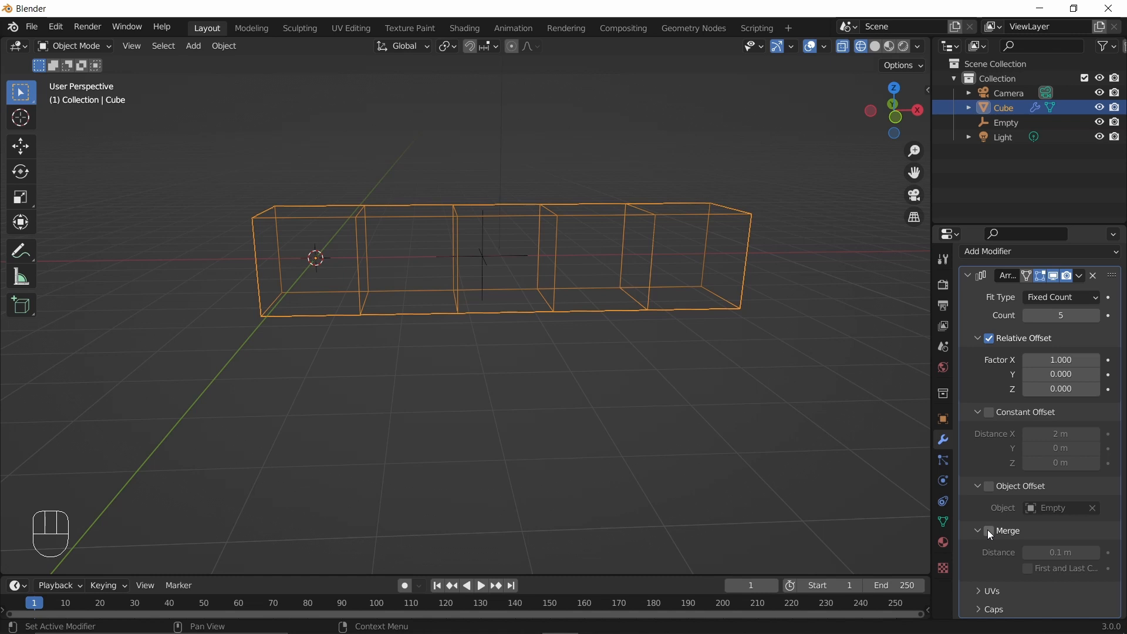
left_click(980, 591)
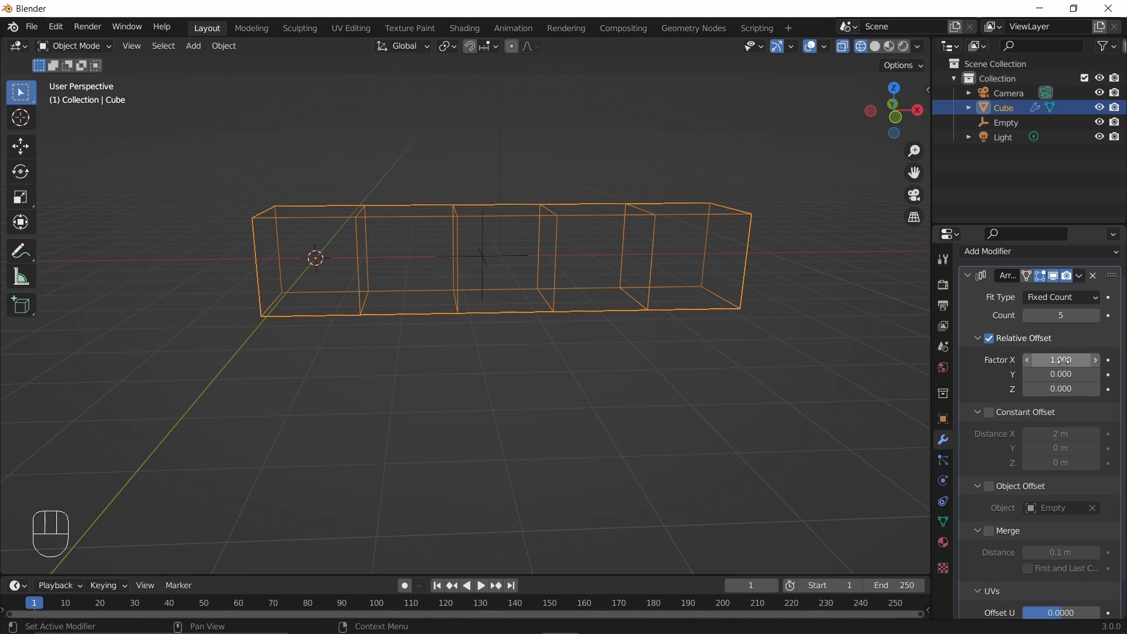
left_click(1065, 360)
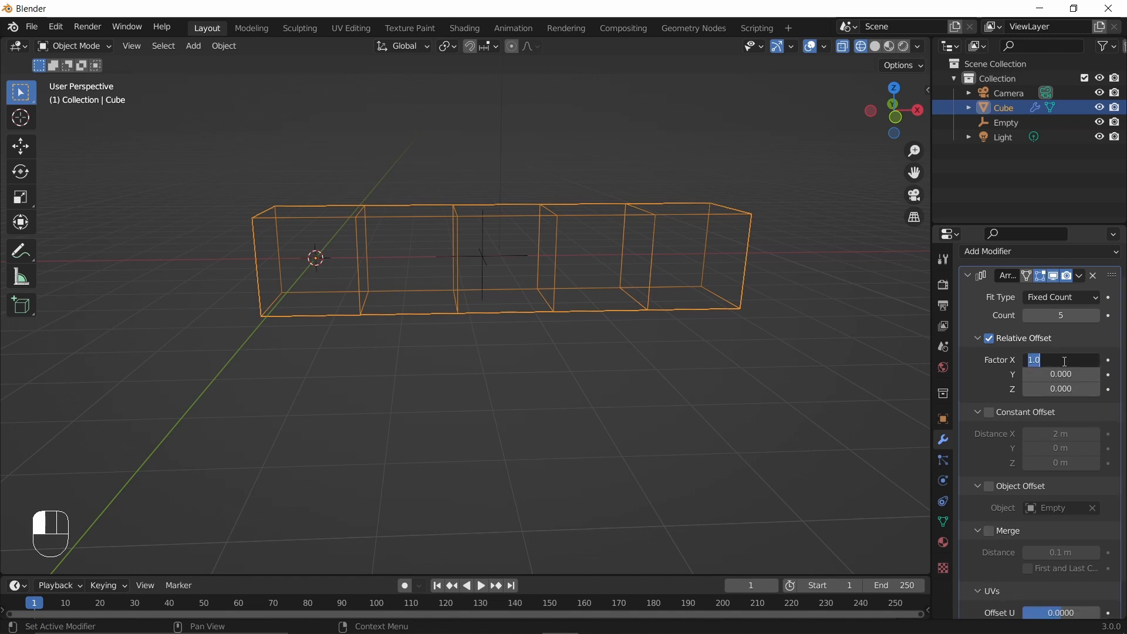
type("2")
key("Return")
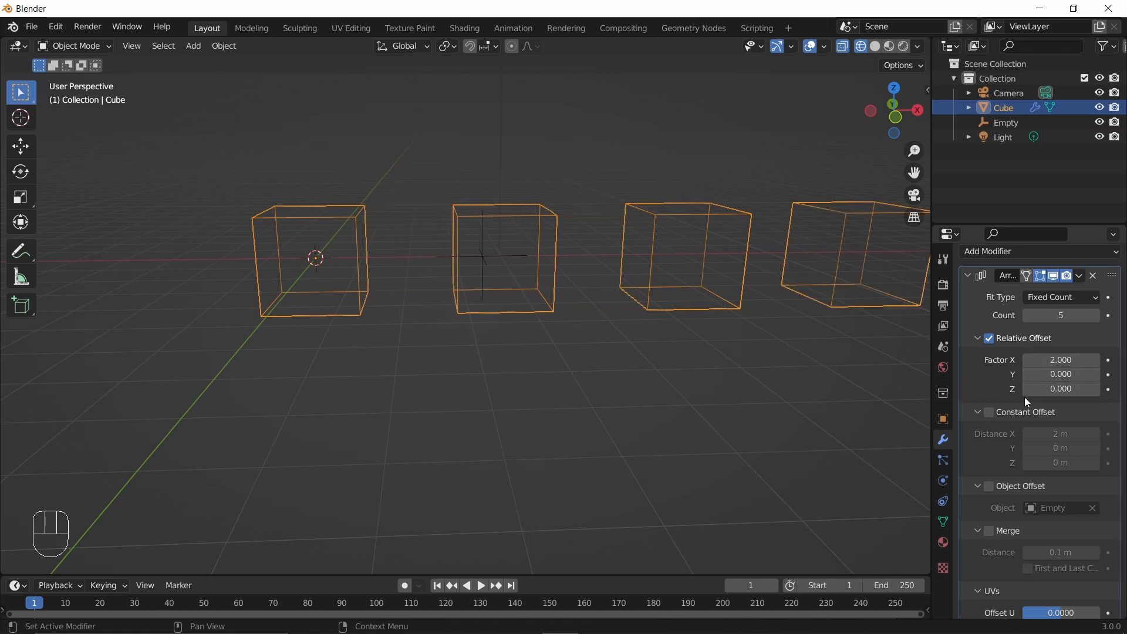
- Switch the viewport shading to Material Preview and bring the array's UV offset settings into view
scroll(563, 323, "down", 3)
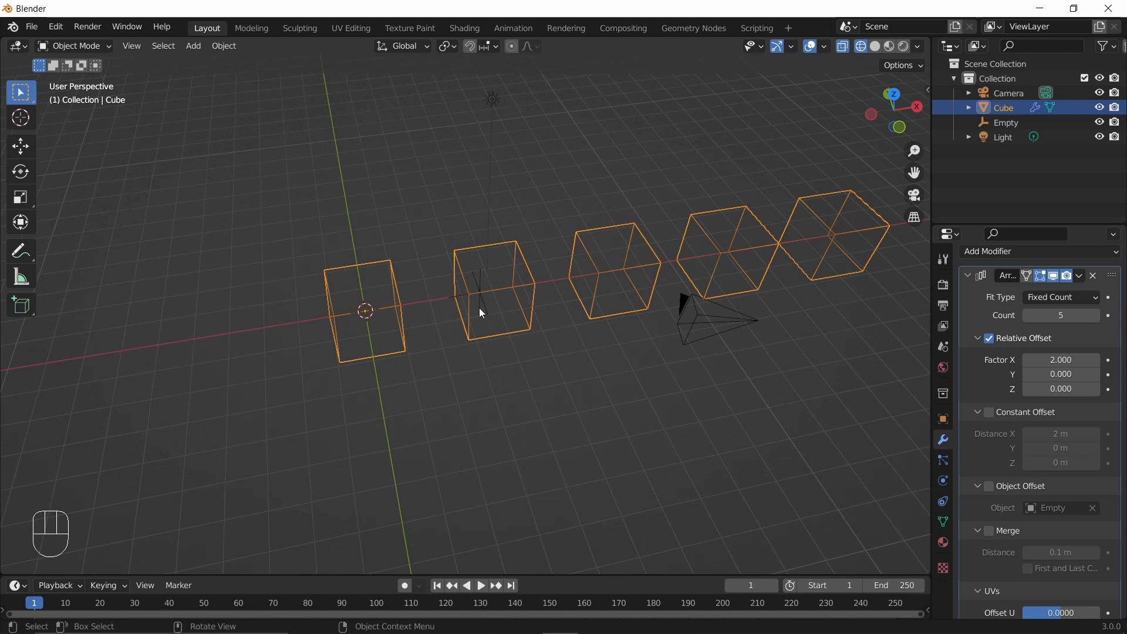
left_click(875, 47)
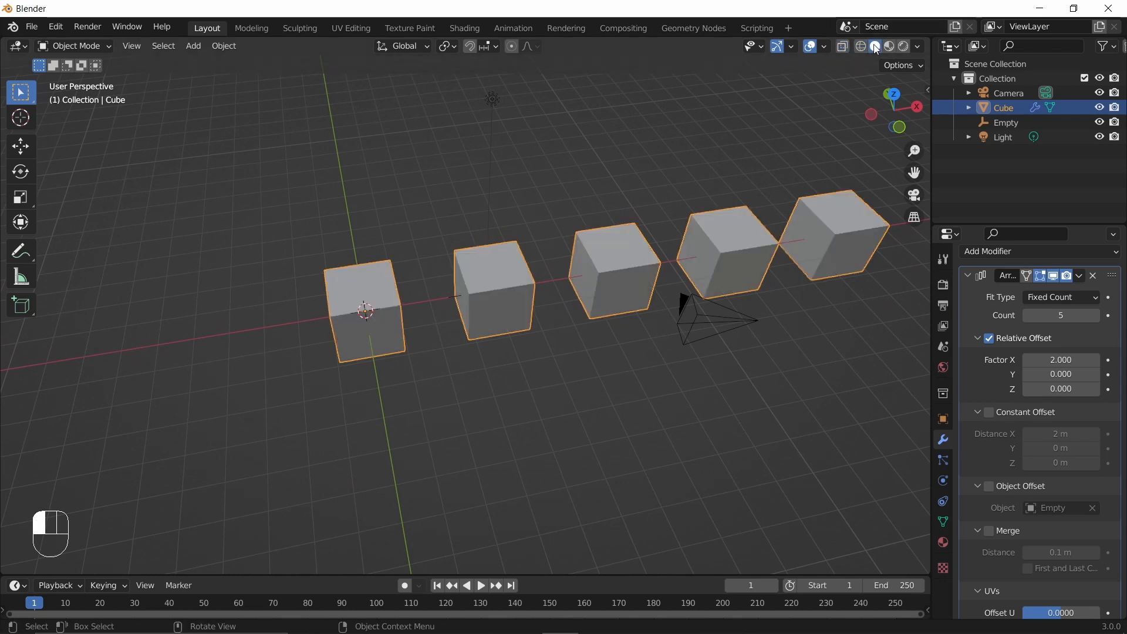
left_click(892, 51)
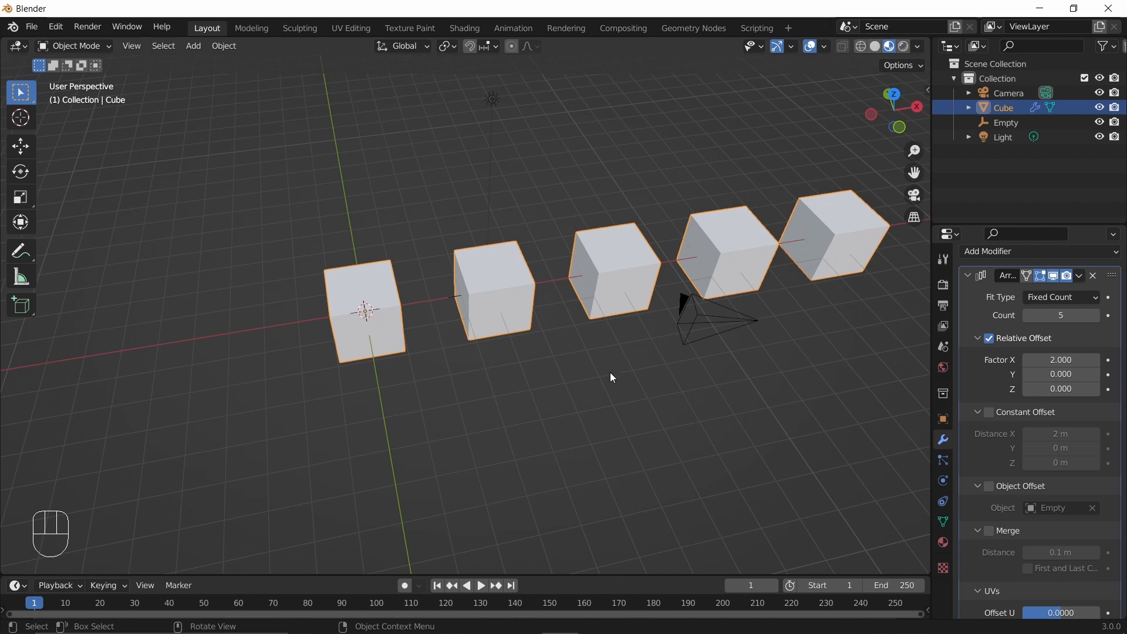
middle_click_drag(610, 372, 628, 327)
scroll(1069, 568, "down", 3)
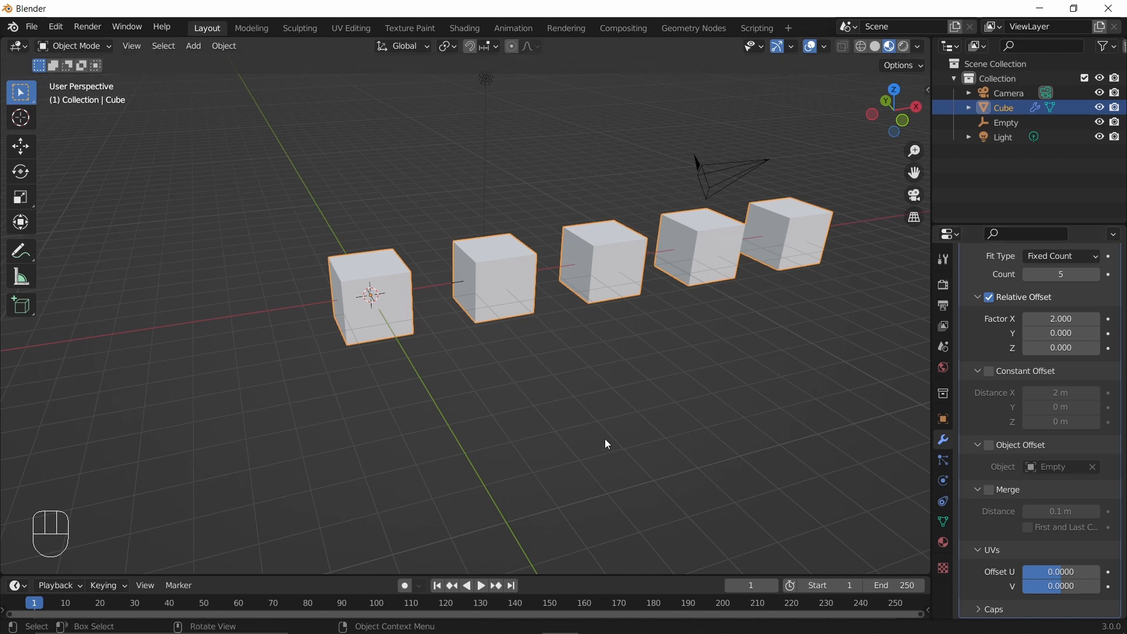
middle_click_drag(350, 299, 433, 329)
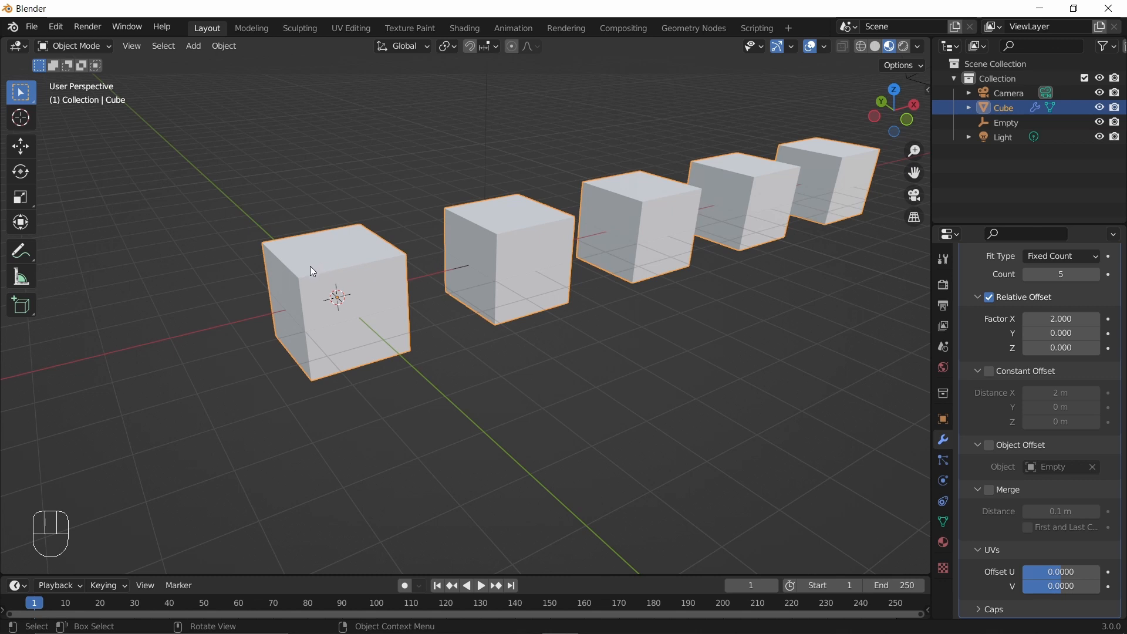
- In the Shading workspace, add Image Texture, Mapping and Texture Coordinate nodes to the cube material's Principled BSDF and place them beside it
left_click(466, 28)
middle_click_drag(649, 479, 711, 599)
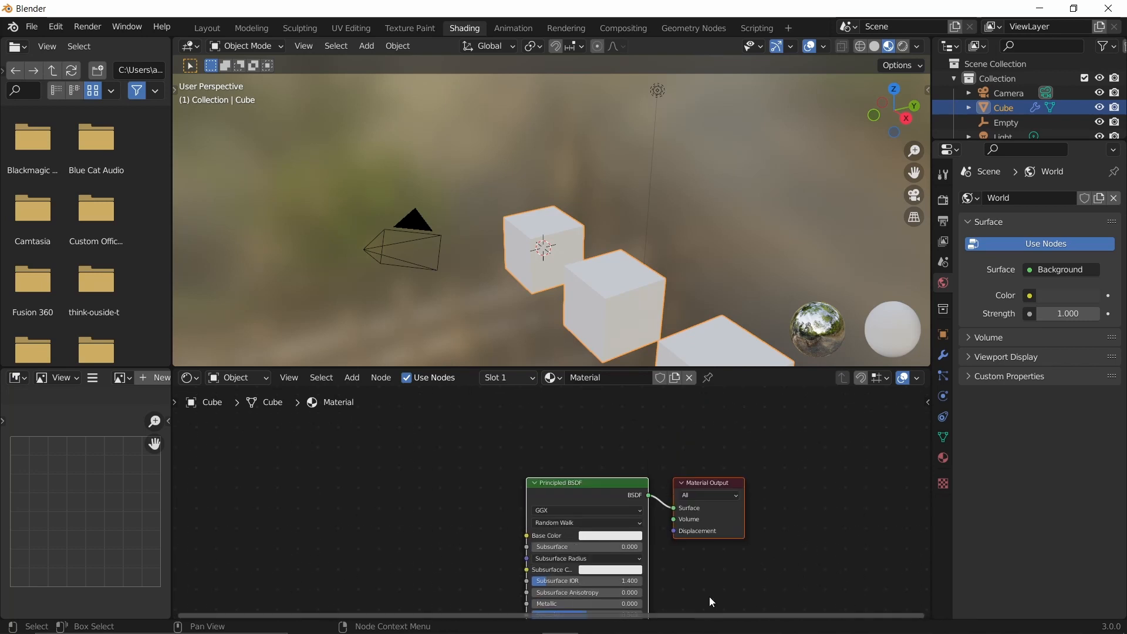
left_click(573, 496)
left_click(572, 490)
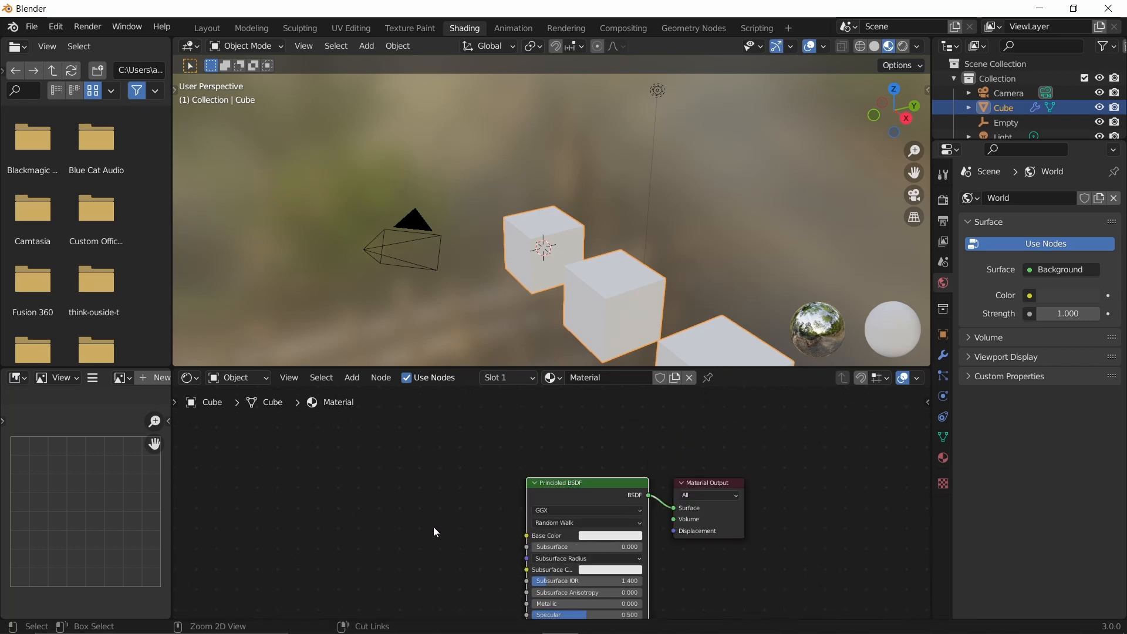
key("ctrl+t")
scroll(433, 527, "down", 2)
left_click_drag(412, 590, 349, 467)
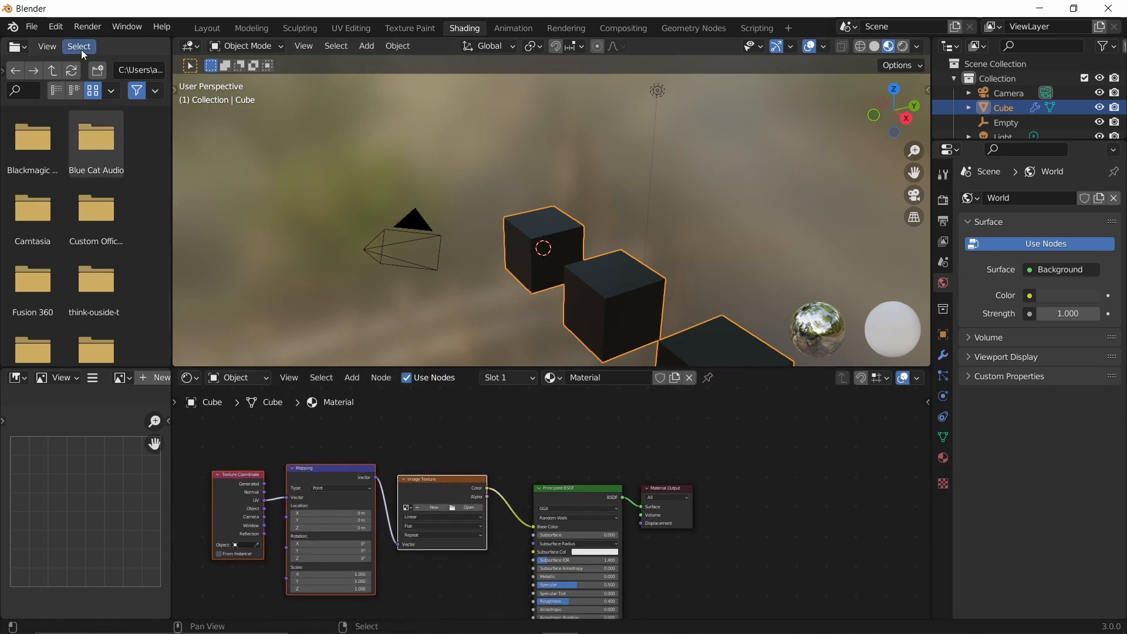
- Look up the Node Wrangler add-on in the preferences by searching for "wra", collapse its details and save the preferences
left_click(61, 32)
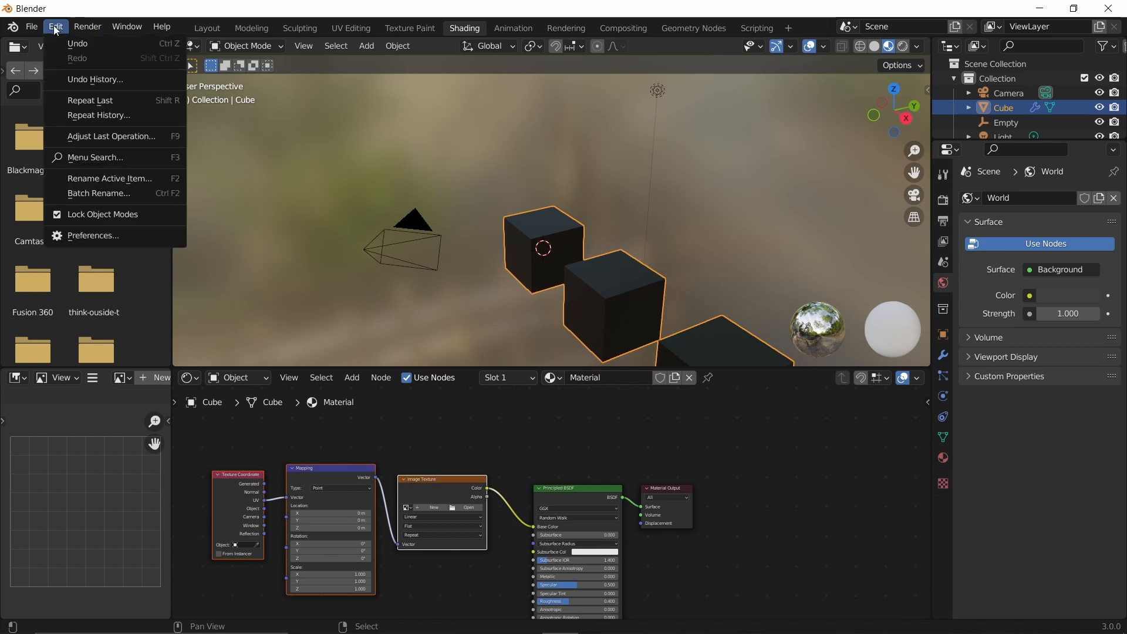
left_click(76, 238)
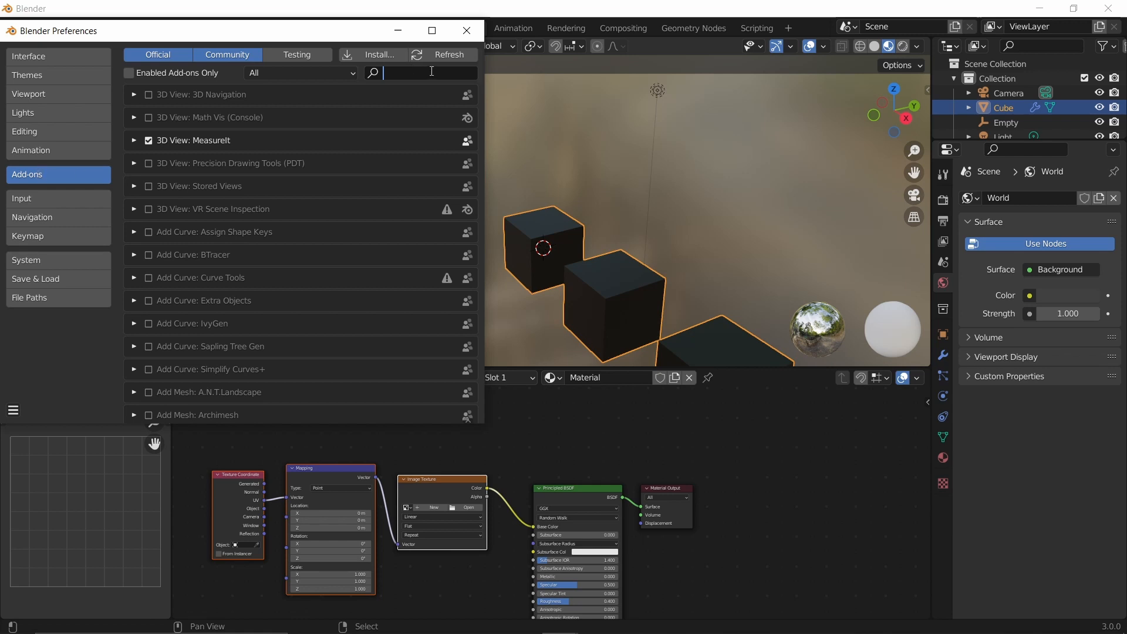
type("wra")
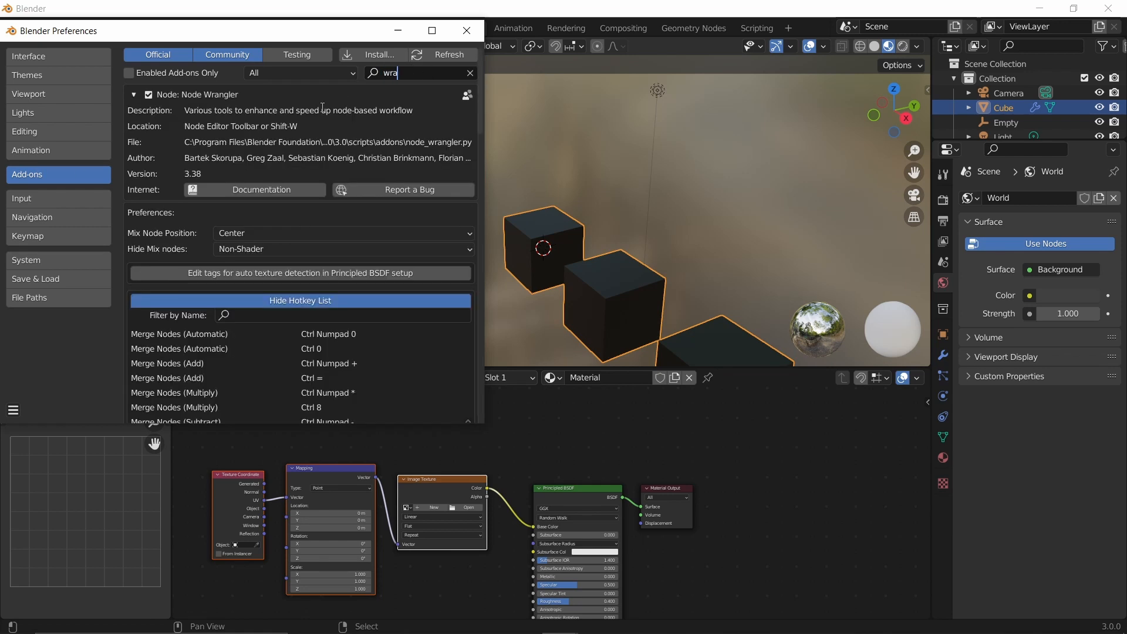
left_click(133, 95)
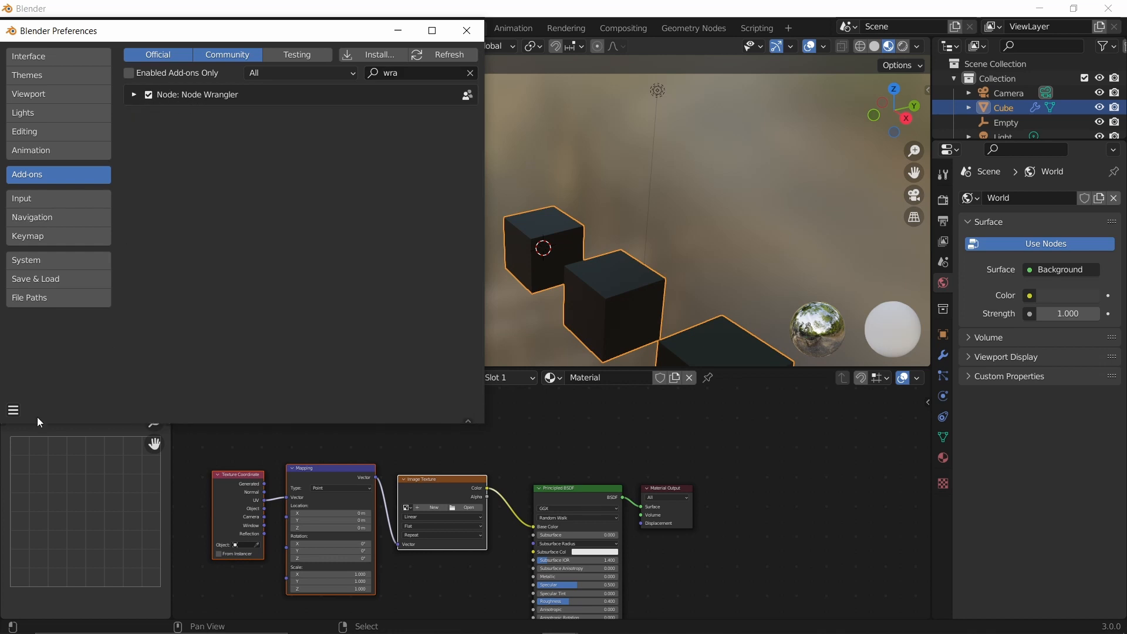
left_click(13, 410)
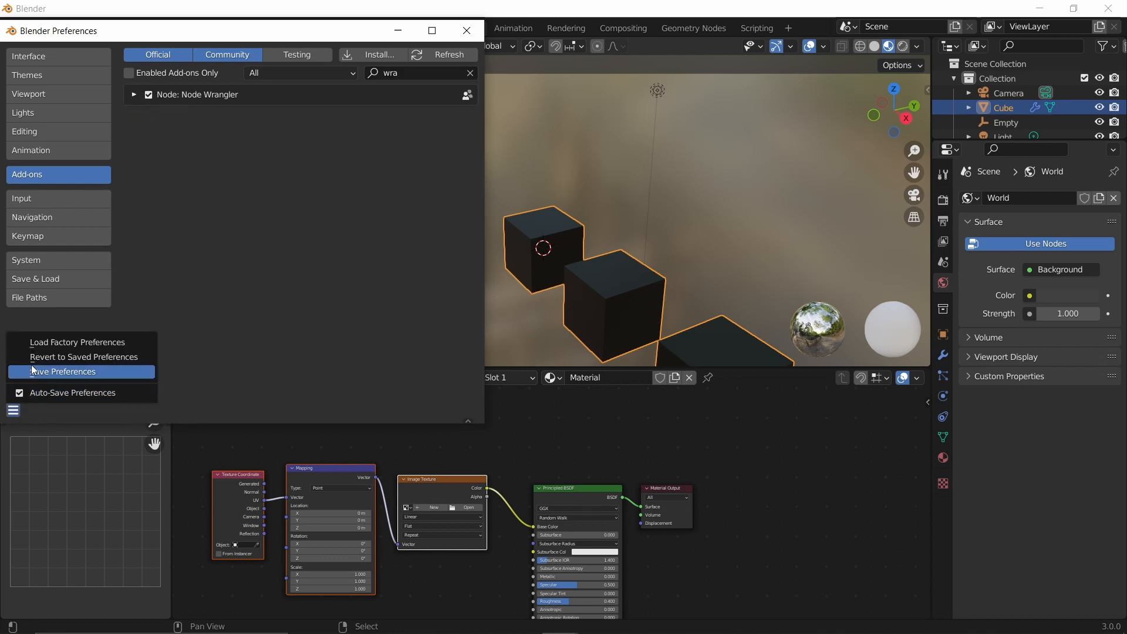
left_click(62, 372)
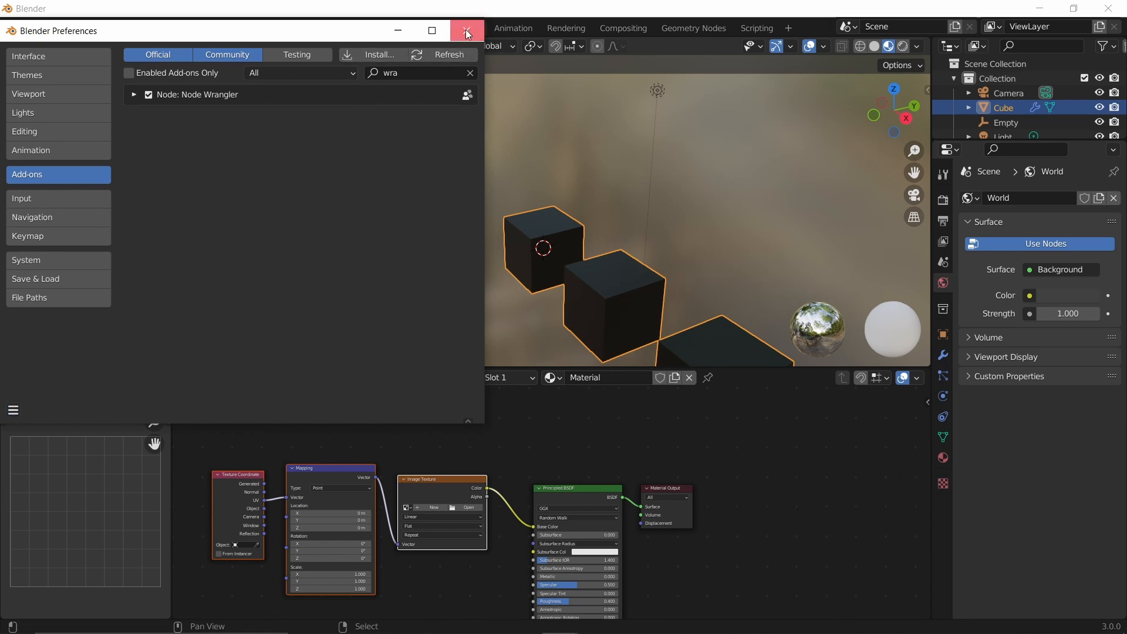
left_click(468, 31)
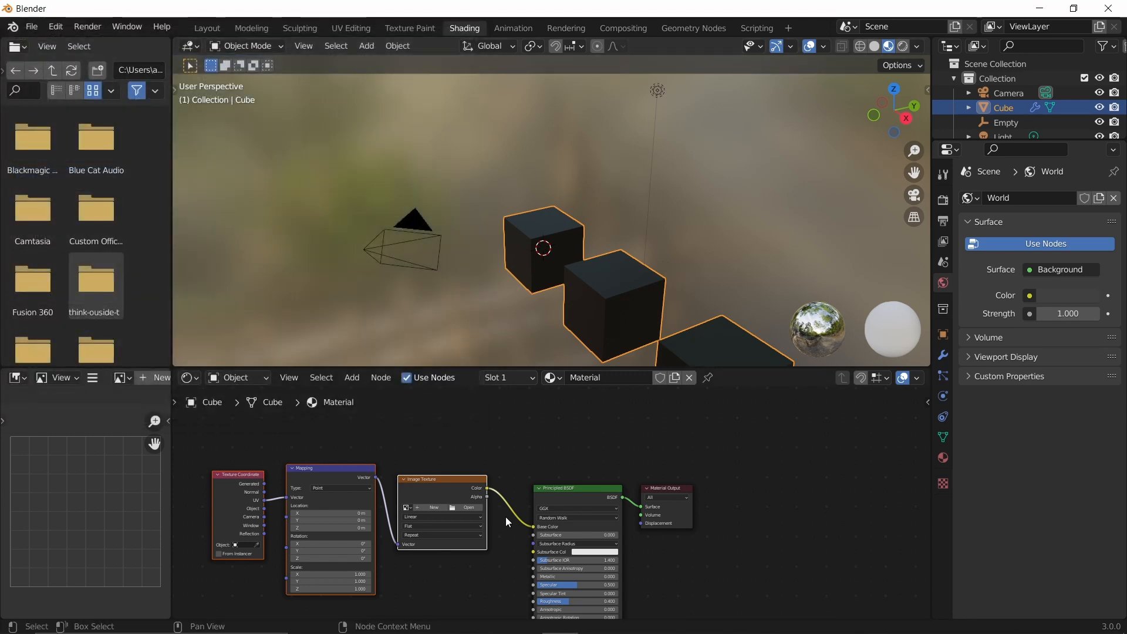
- Load TexturesCom_BrickSmallNew0099_1_seamless_S.jpg from D:\KAMPUNG AL QUR'AN ASY SYIFA\texture into the Image Texture node
left_click(559, 490)
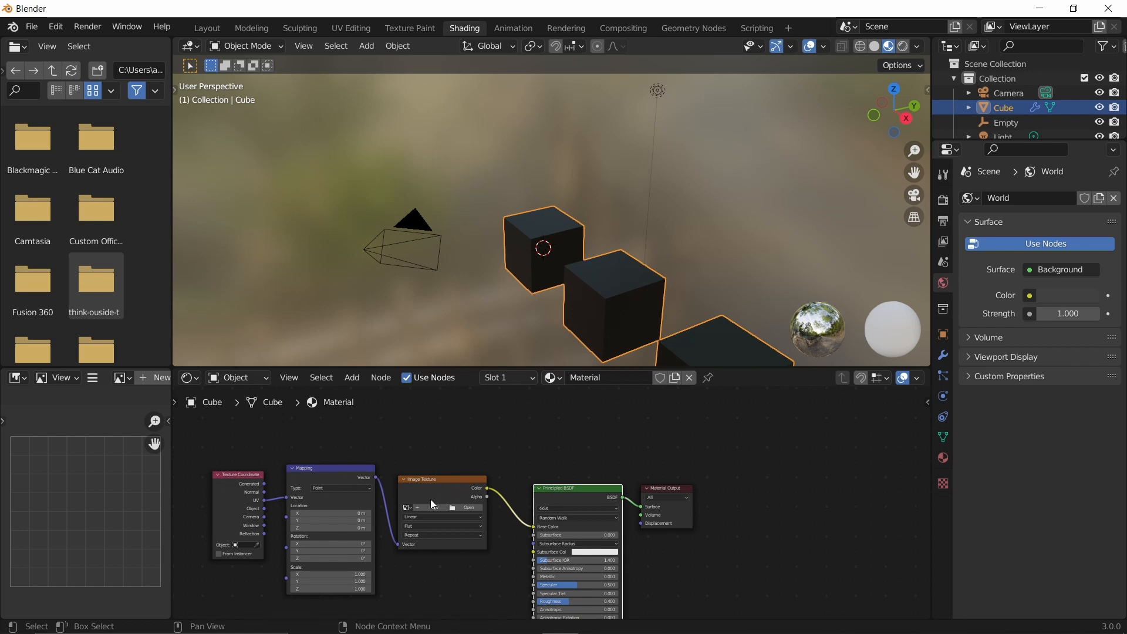
scroll(479, 520, "up", 2)
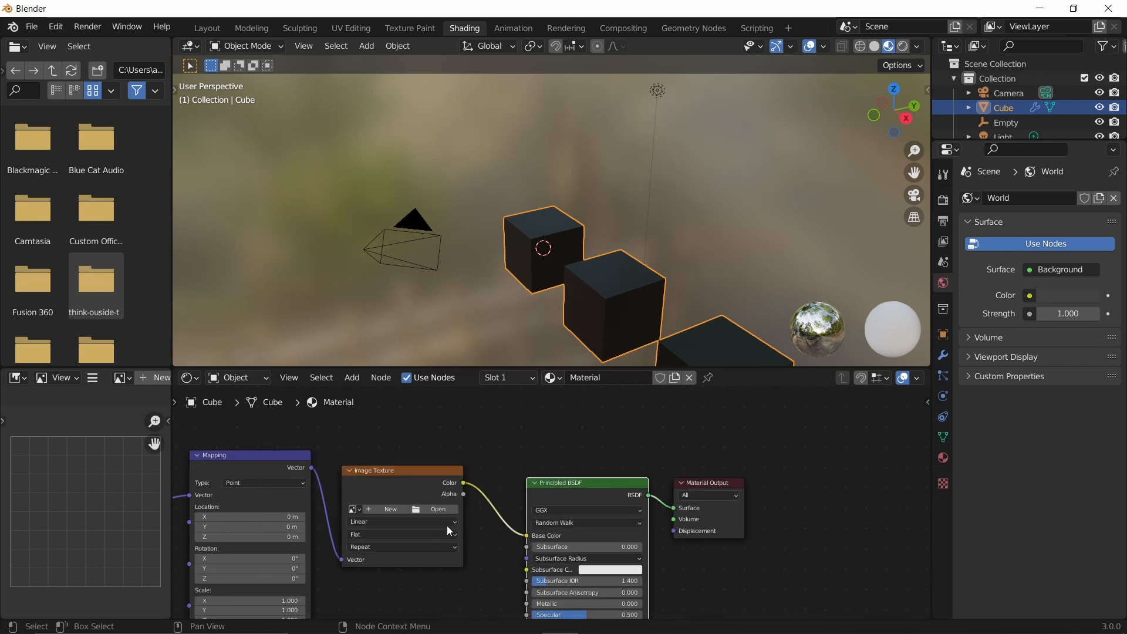
left_click(433, 510)
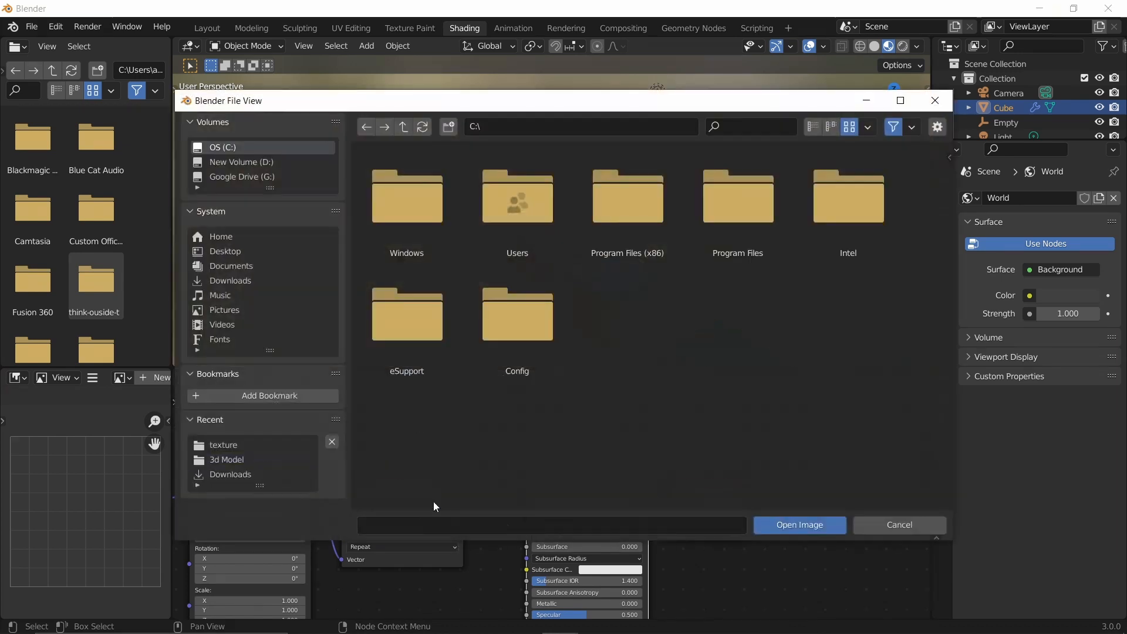
left_click(215, 161)
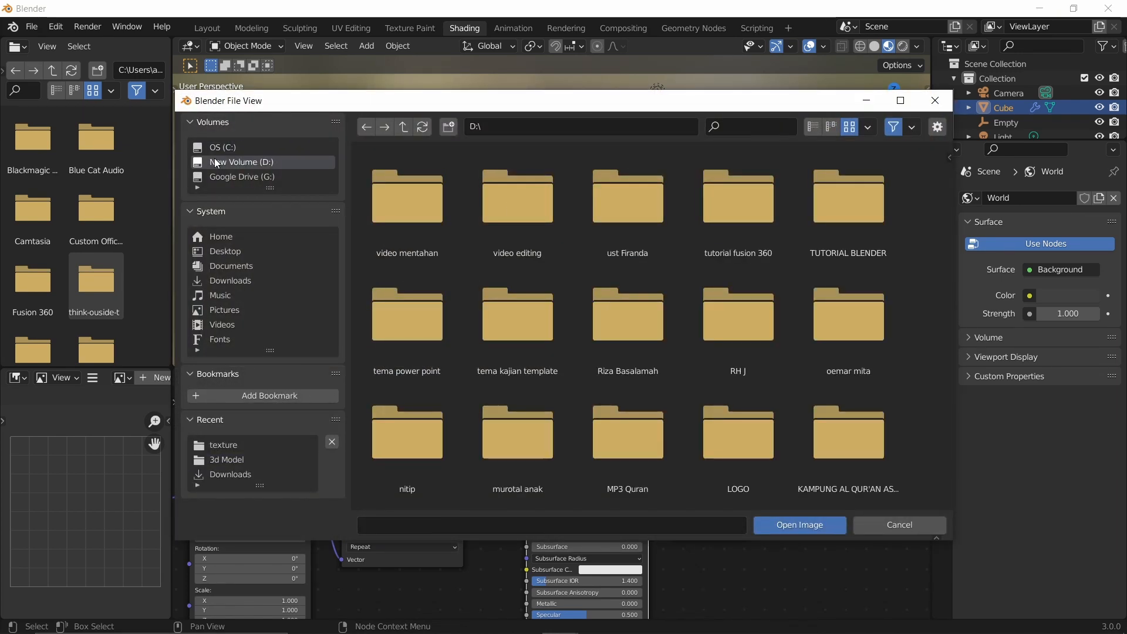
left_click(812, 127)
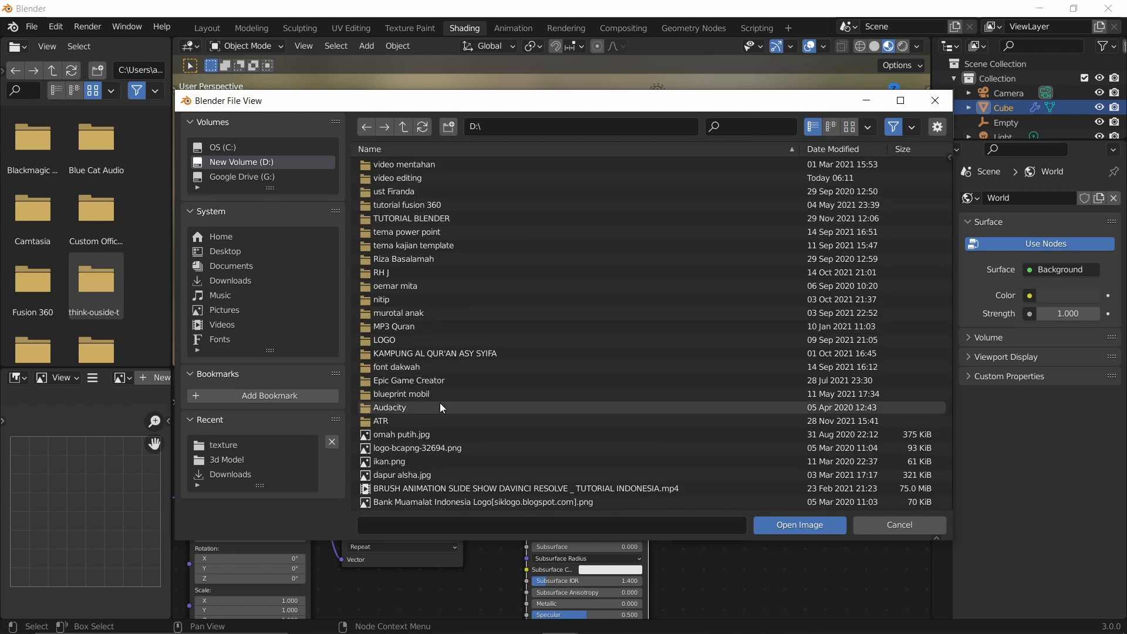
double_click(411, 355)
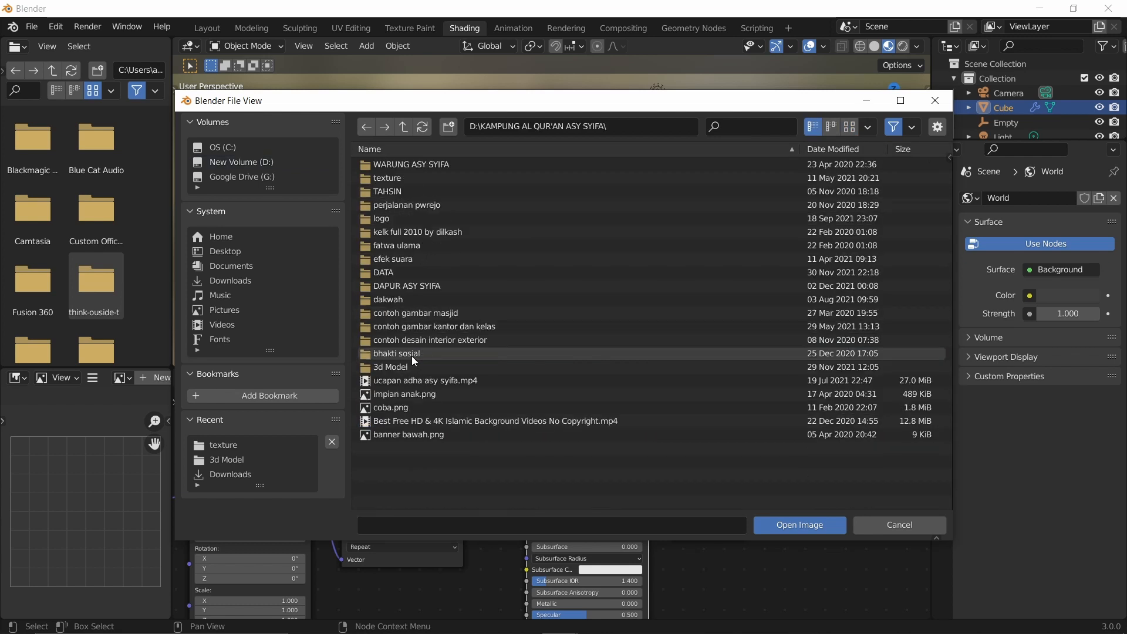
left_click(409, 180)
double_click(410, 179)
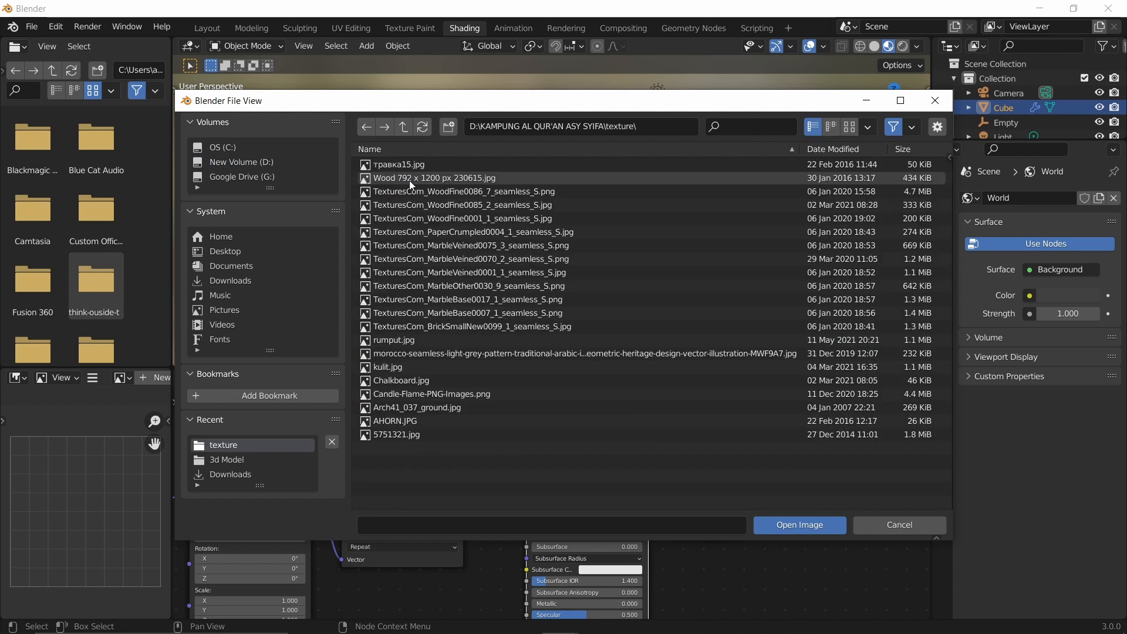
left_click(848, 127)
left_click(601, 414)
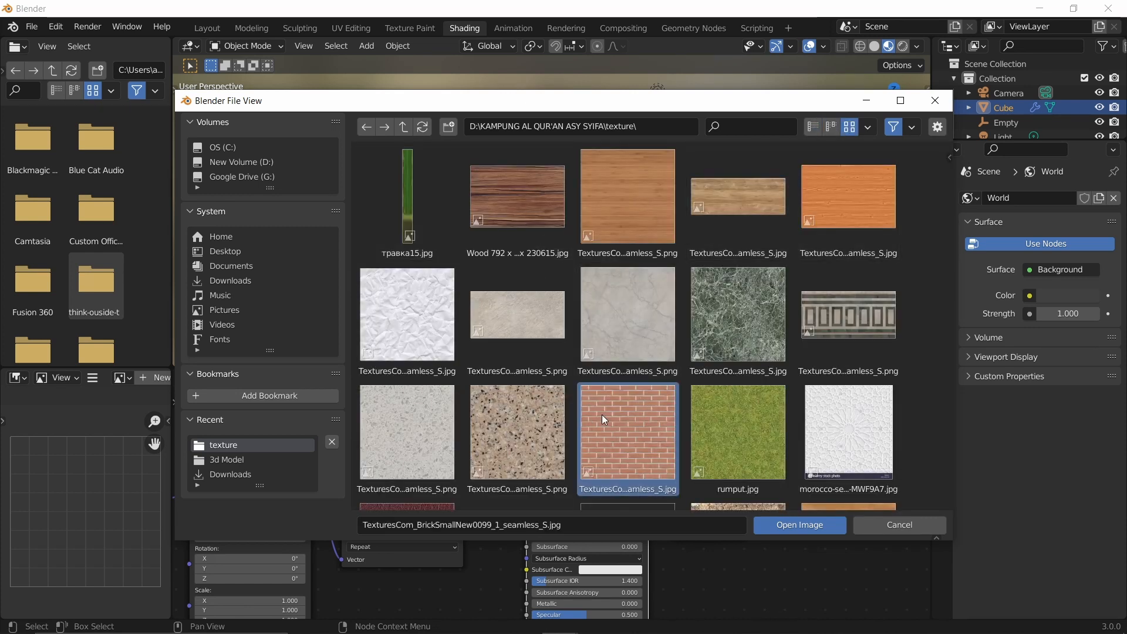
left_click(804, 530)
- Set the Array modifier's UV Offset U to about -0.3881 and V to about 0.4179
middle_click_drag(566, 273, 773, 297)
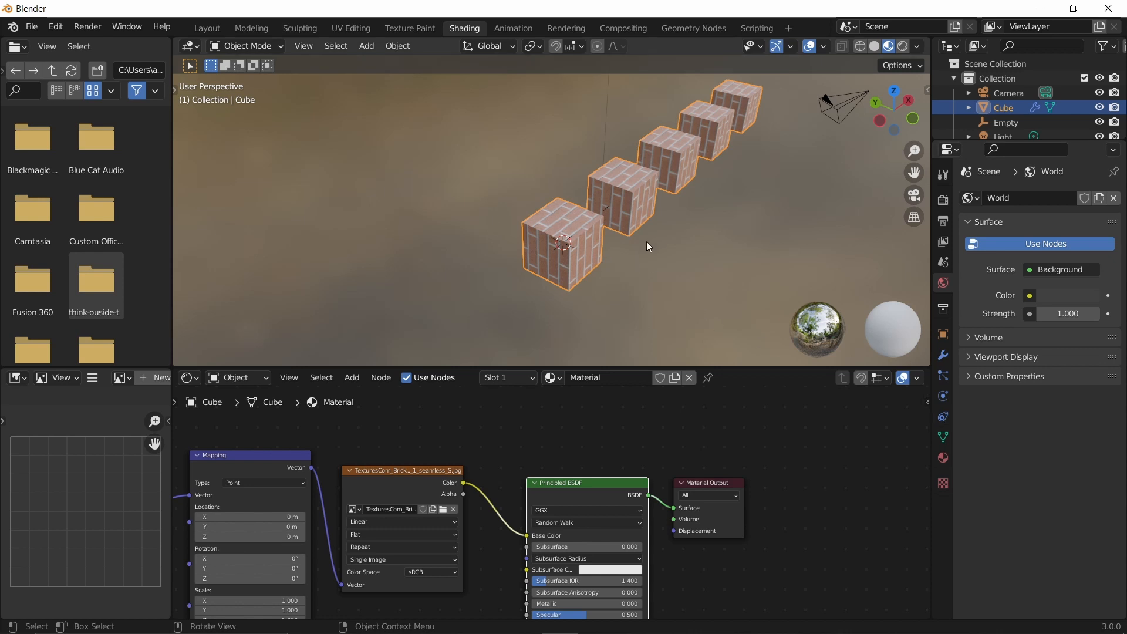
middle_click_drag(646, 242, 607, 211)
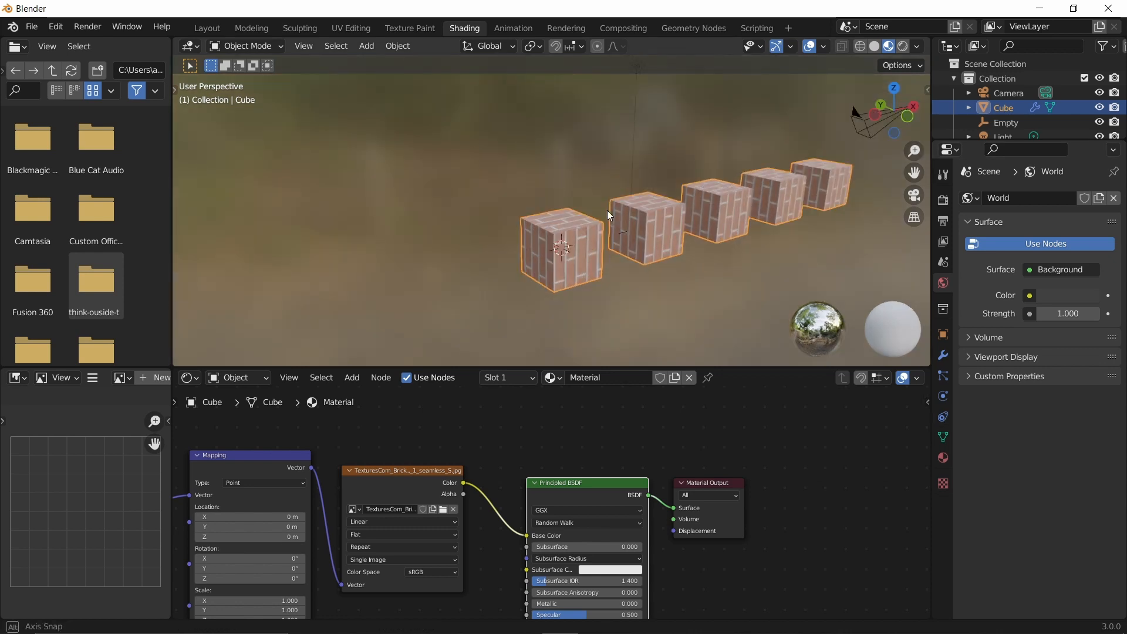
left_click(943, 356)
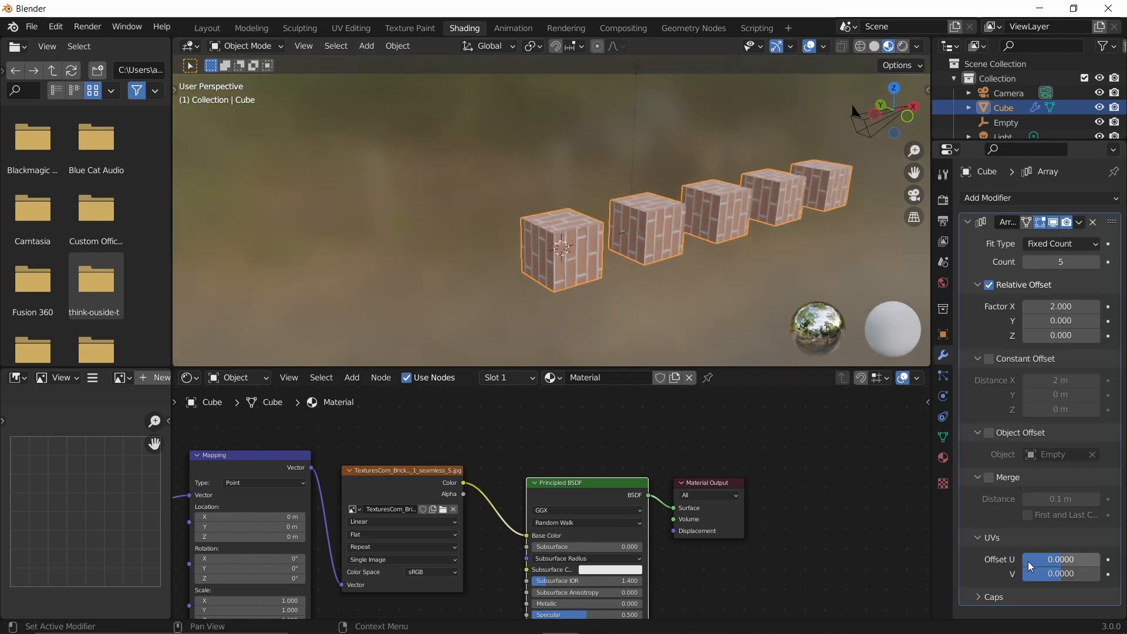
left_click_drag(1058, 558, 1110, 580)
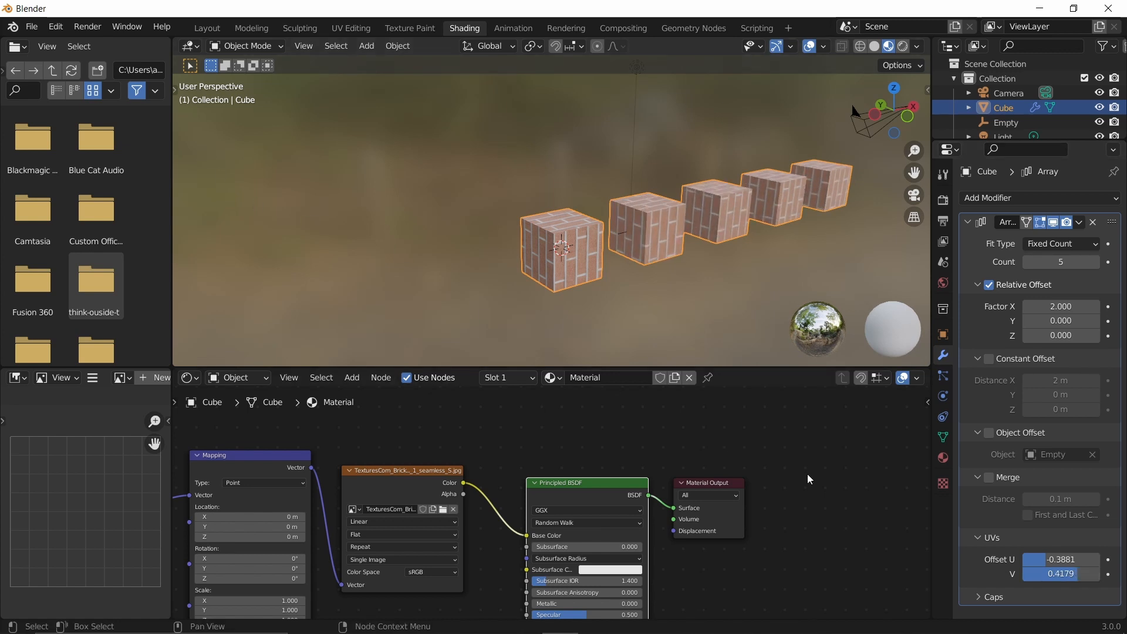
- Return to the Layout workspace, then collapse the array's UVs settings and expand its Caps settings
left_click(207, 28)
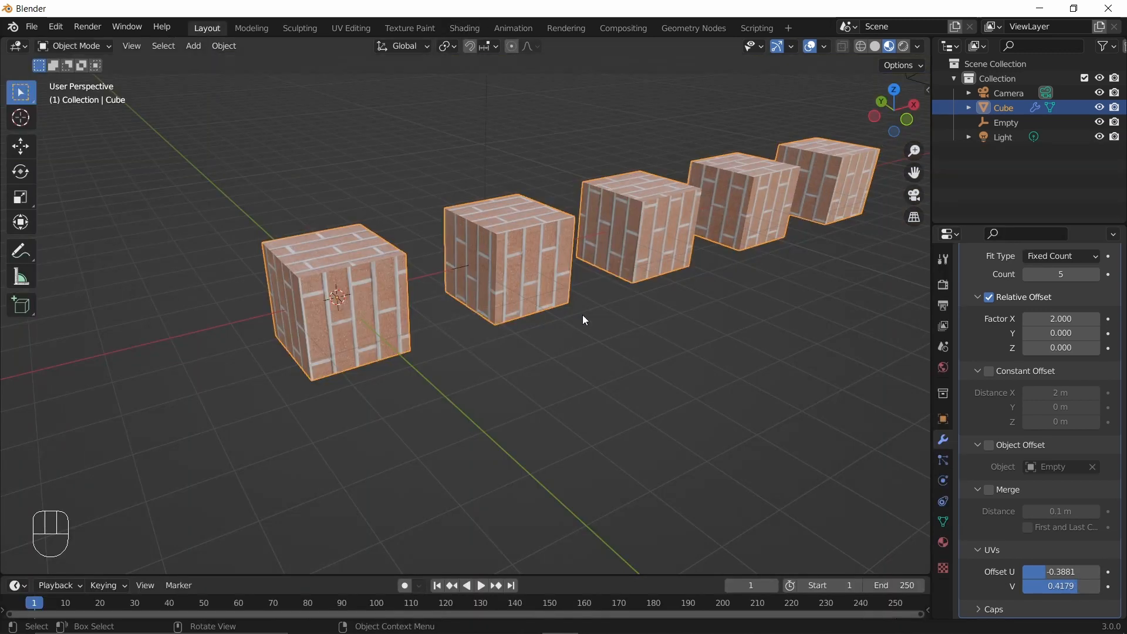
left_click(985, 550)
left_click(991, 609)
scroll(985, 559, "down", 2)
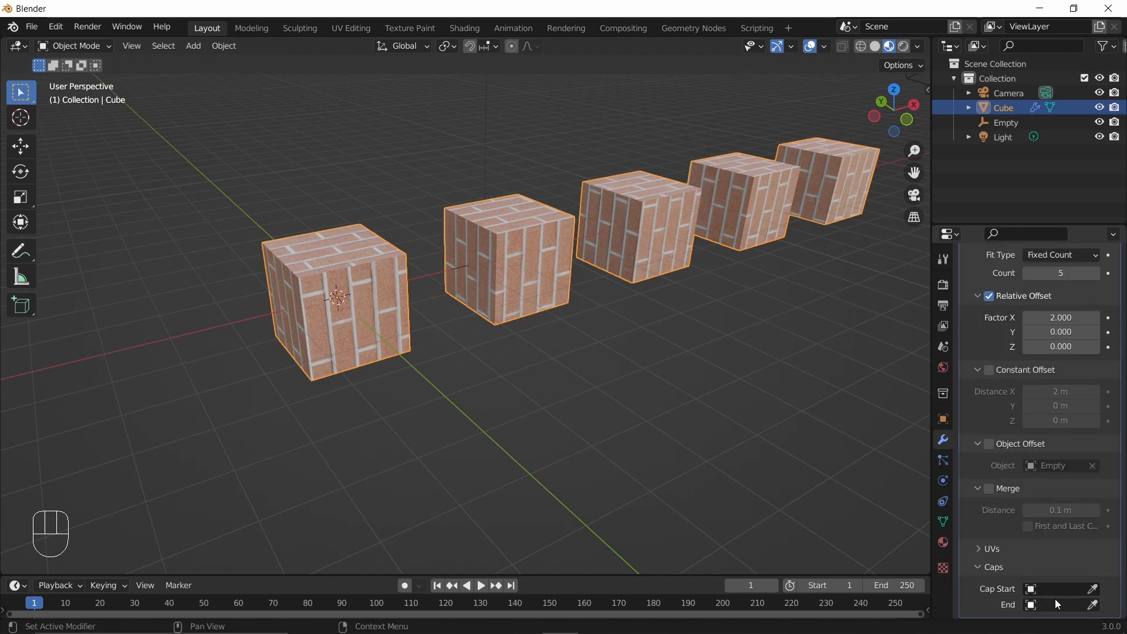
scroll(610, 311, "down", 2)
- Add a UV sphere and move it about 10.5 m along the global Y axis, behind the first cube
middle_click_drag(616, 315, 667, 334)
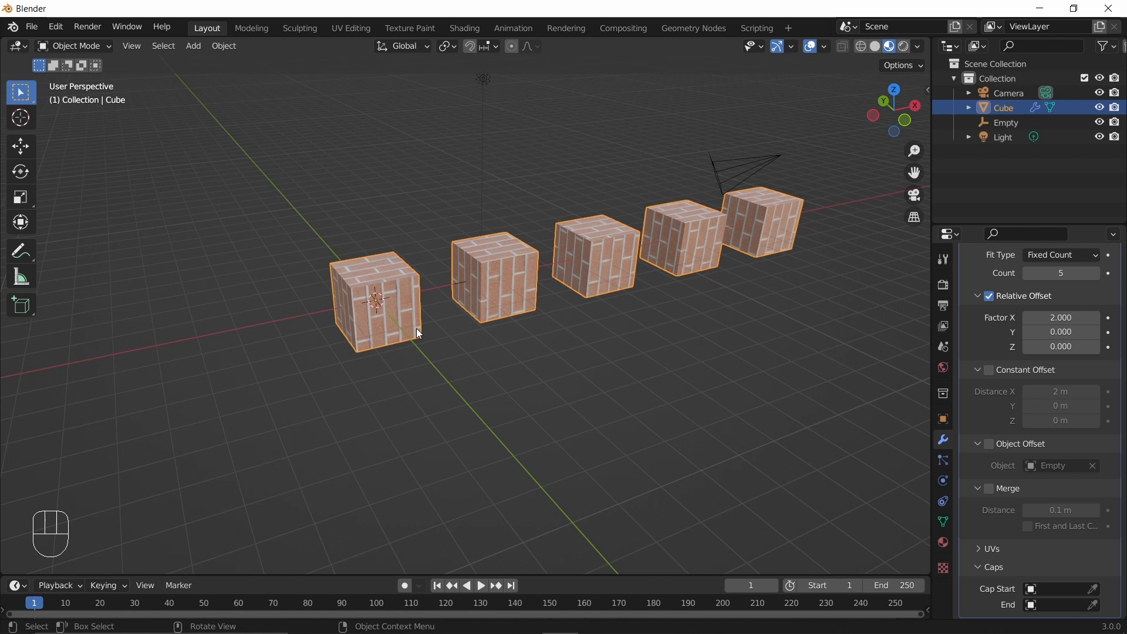
middle_click_drag(463, 360, 362, 260)
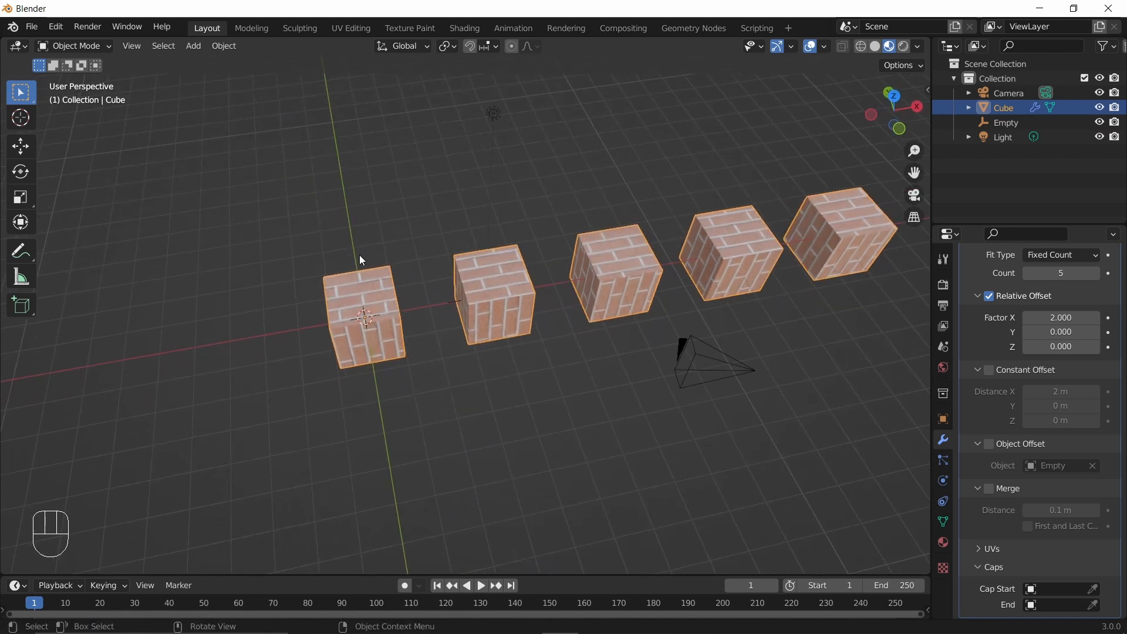
key("shift+a")
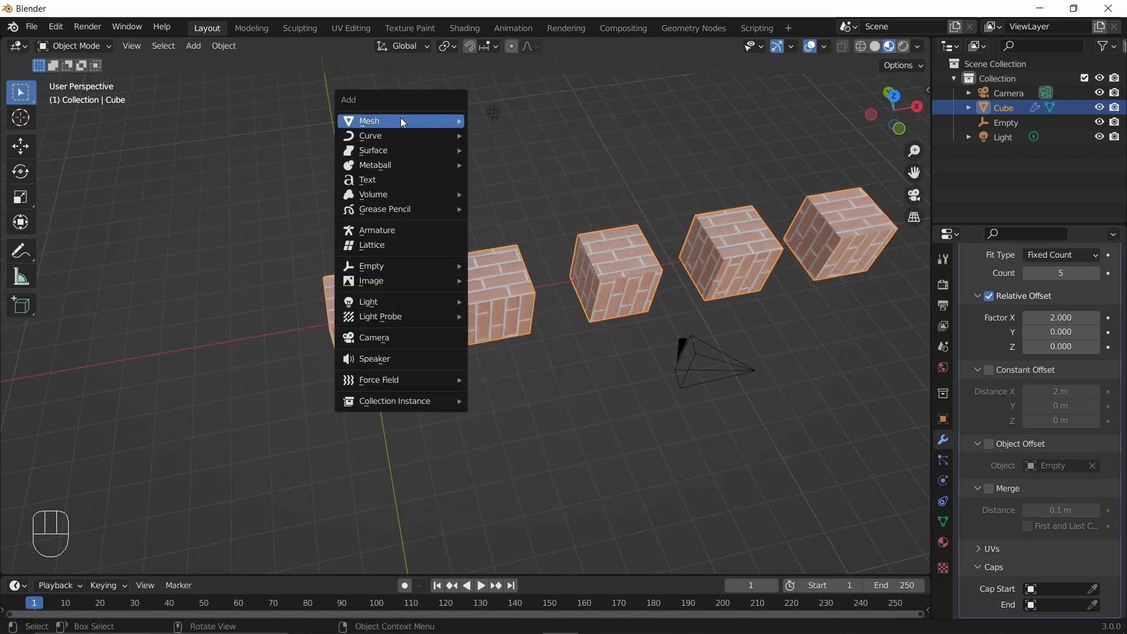
mouse_move(401, 120)
left_click(515, 164)
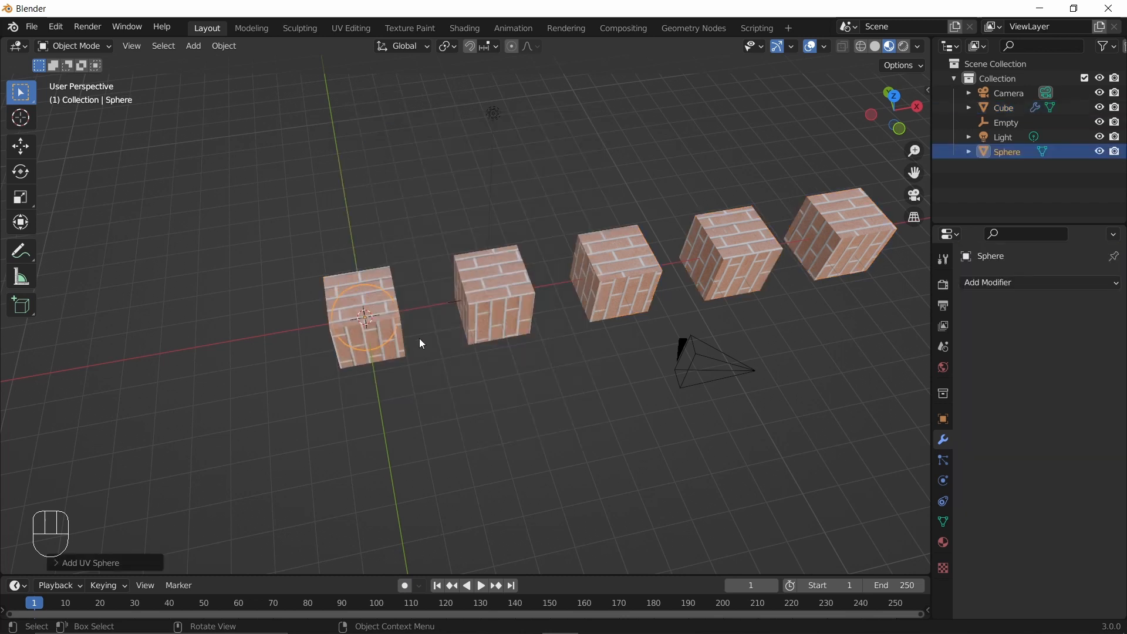
key("g")
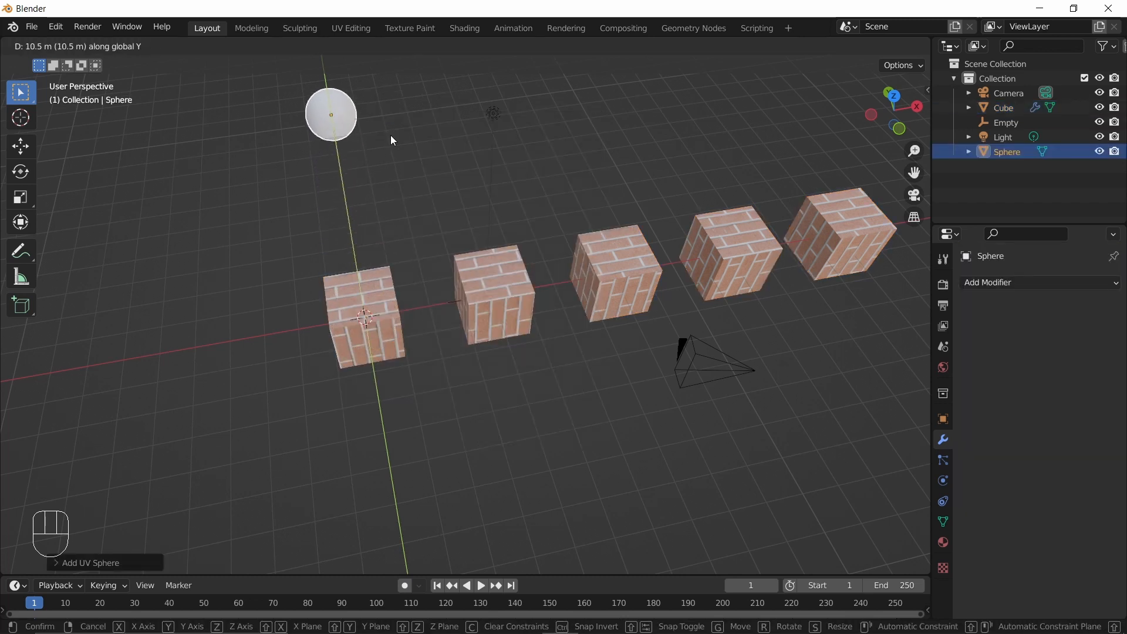
left_click(390, 136)
- Add a torus and move it along the Y axis to between the first cube and the sphere
key("shift+a")
mouse_move(386, 289)
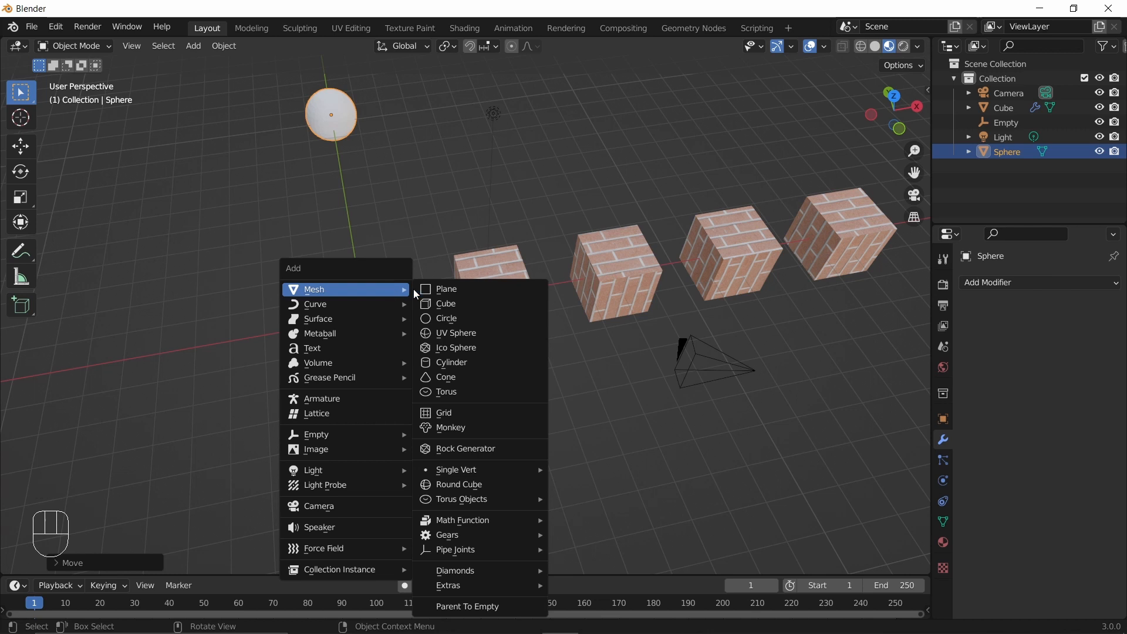
left_click(478, 391)
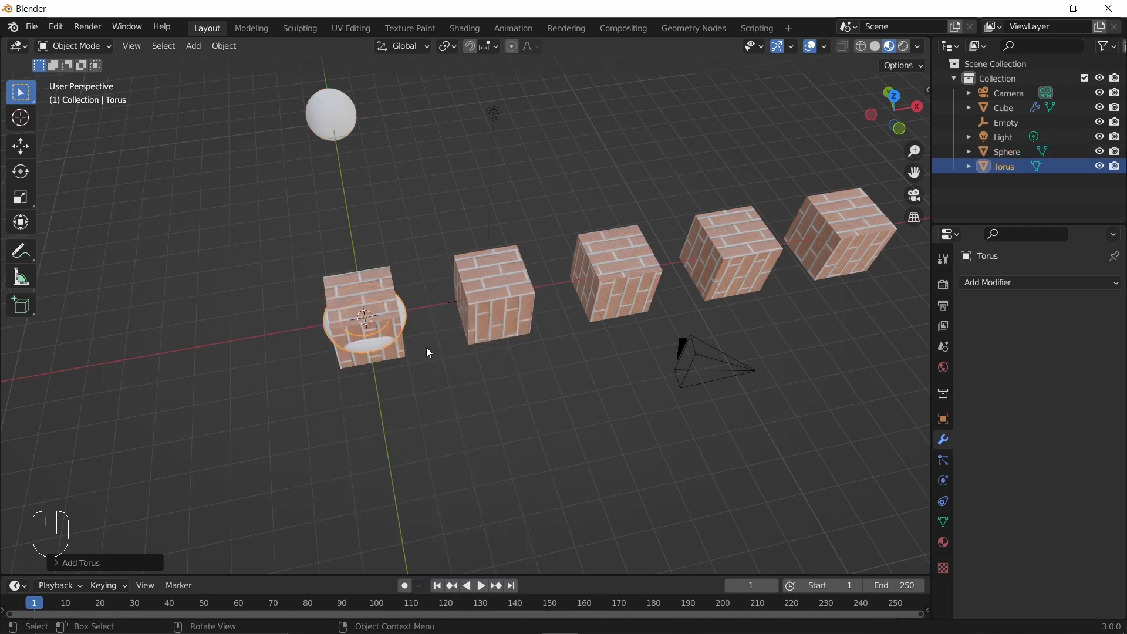
key("g")
left_click(399, 219)
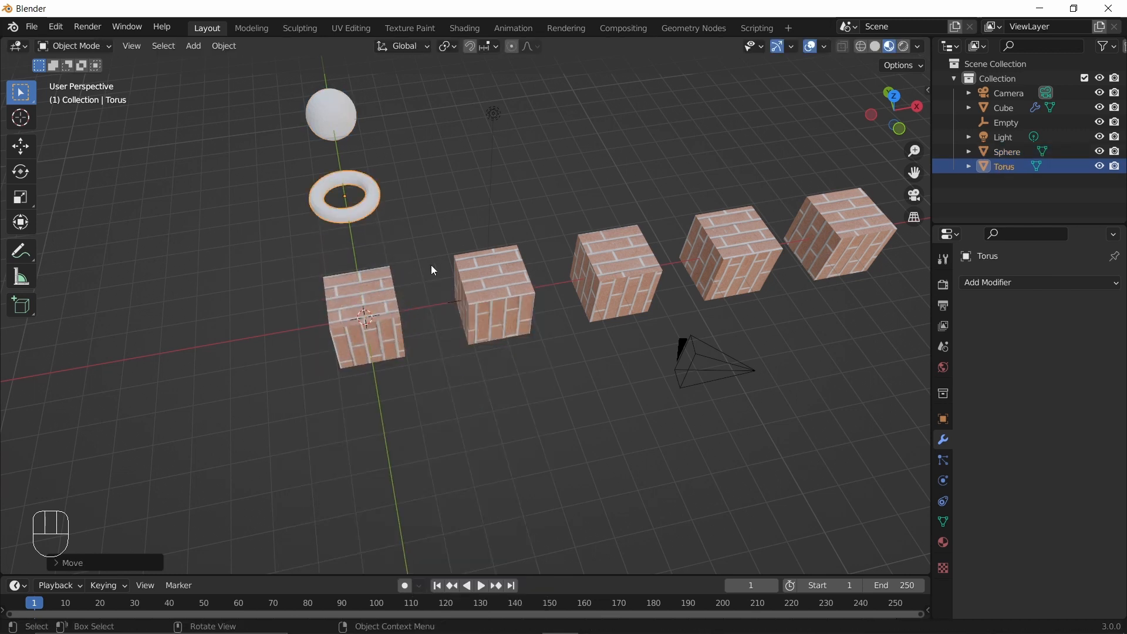
- Select the arrayed cubes and assign the sphere as the Array modifier's start cap
left_click(374, 274)
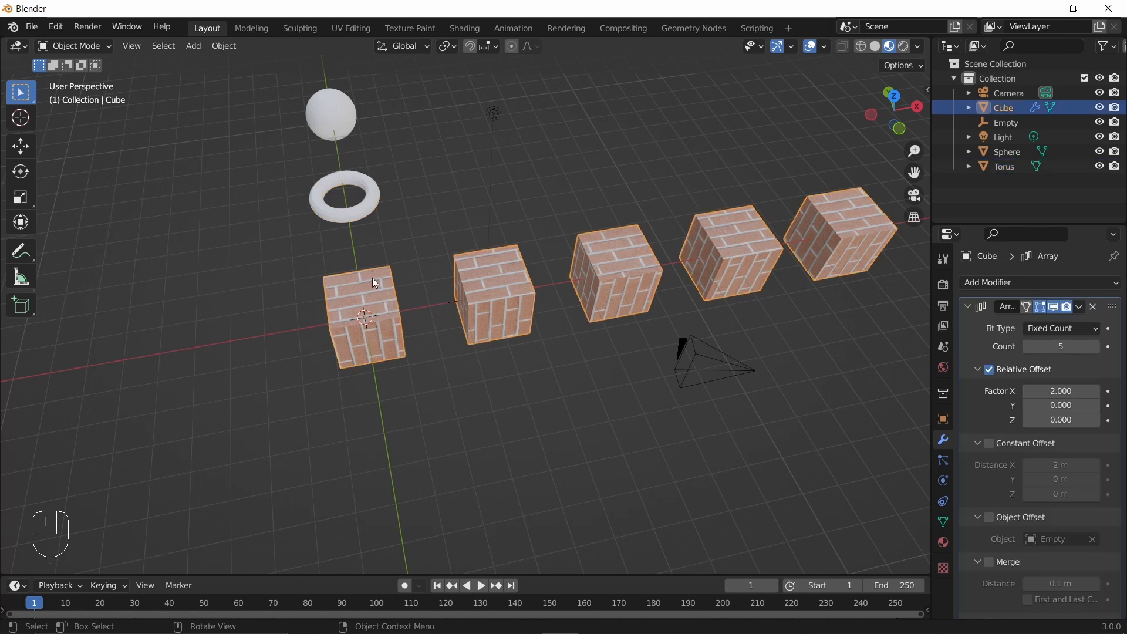
middle_click_drag(418, 319, 469, 276)
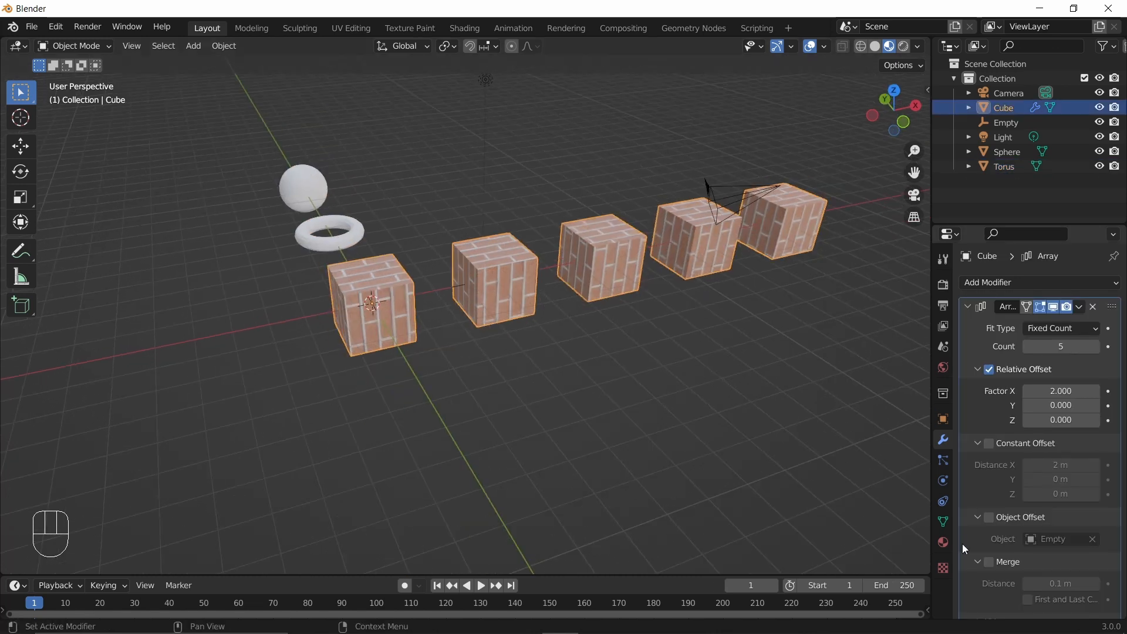
scroll(1013, 557, "down", 3)
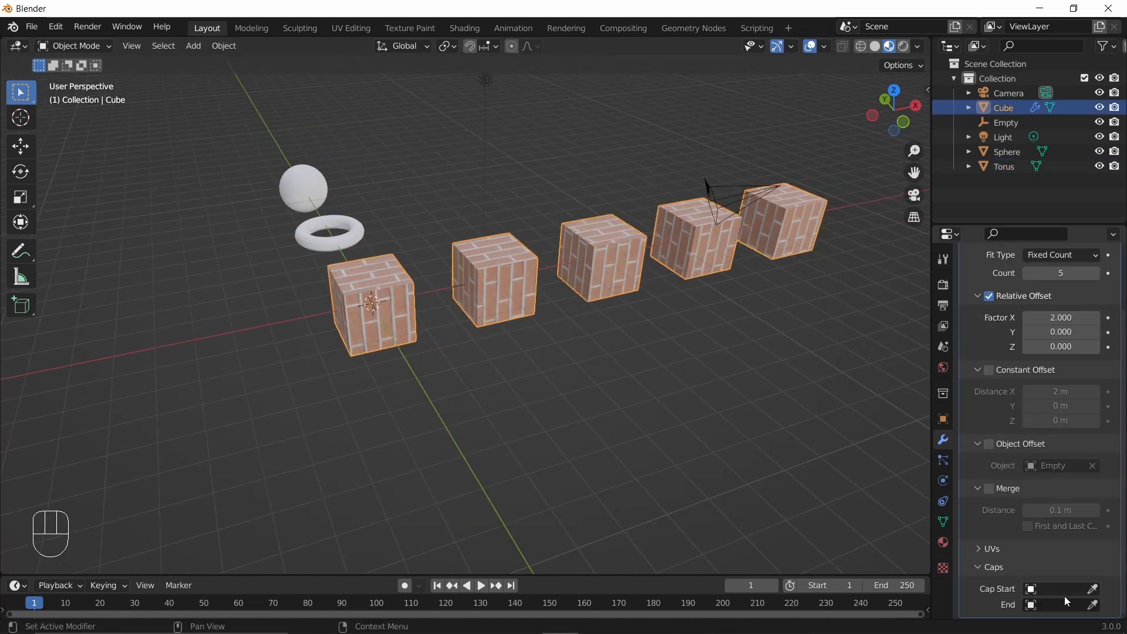
left_click(1094, 589)
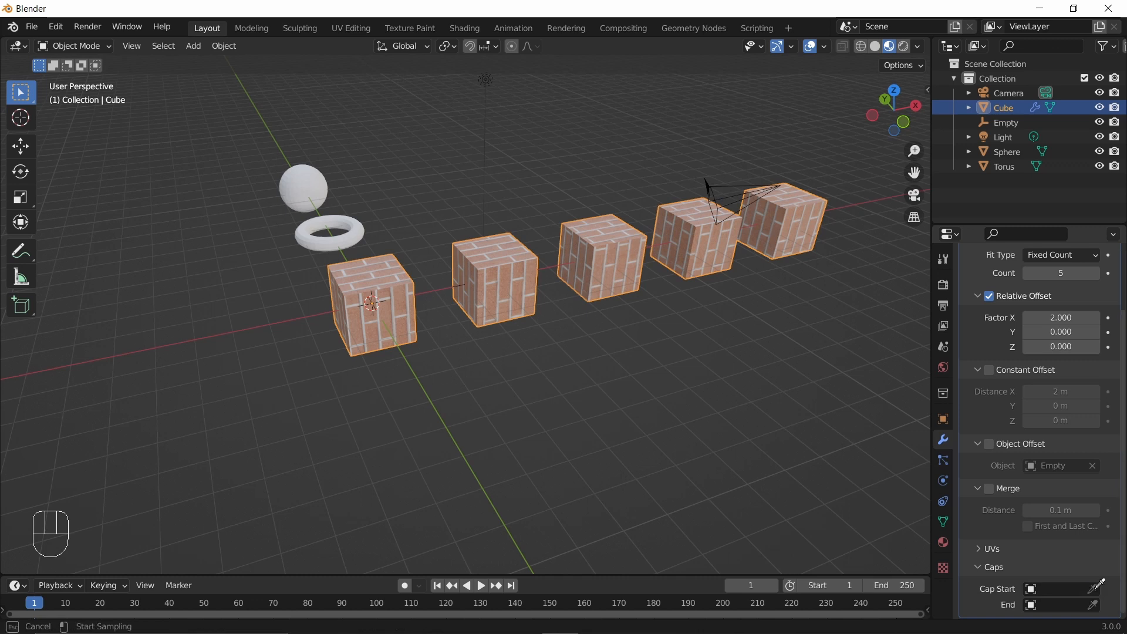
left_click(316, 178)
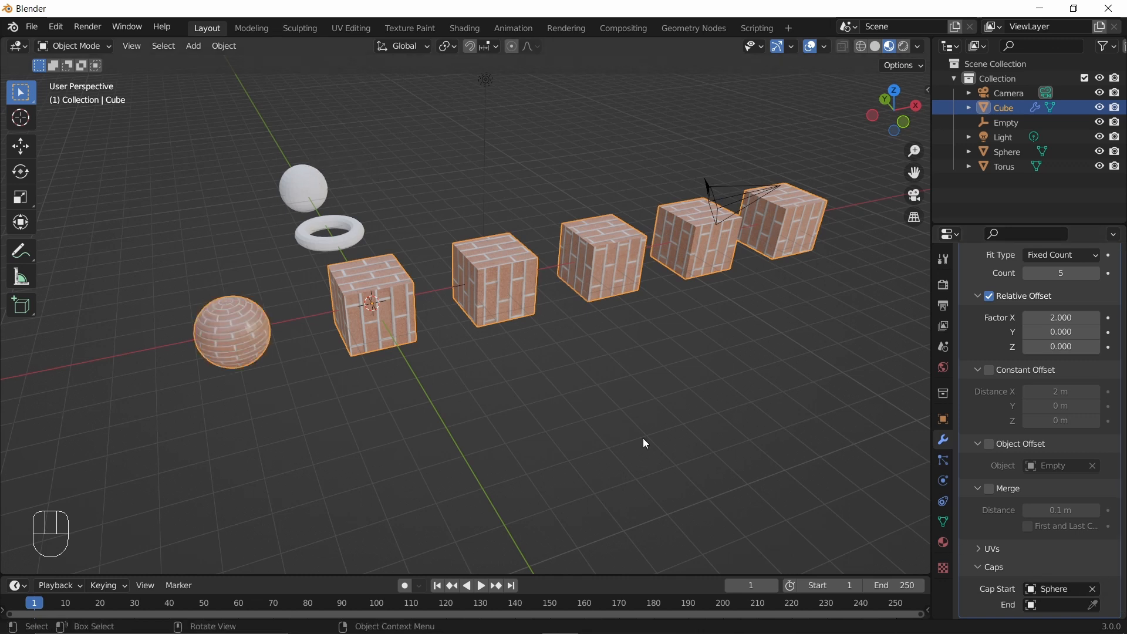
- Assign the torus as the Array modifier's end cap and check both capped ends of the row
left_click(1094, 606)
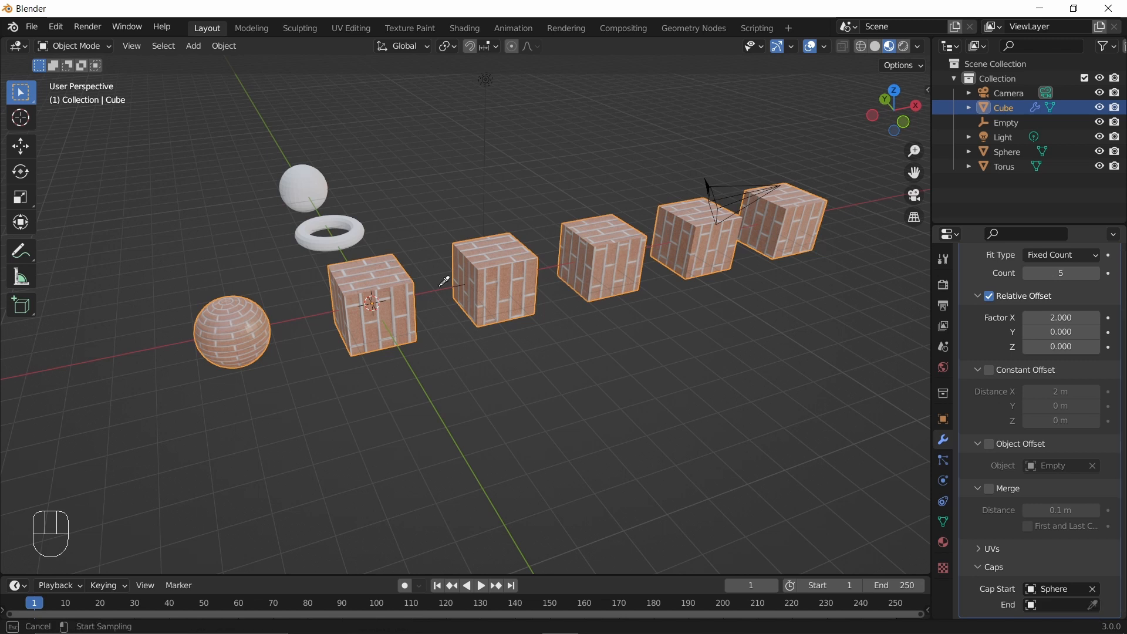
left_click(362, 219)
middle_click_drag(734, 411, 791, 460)
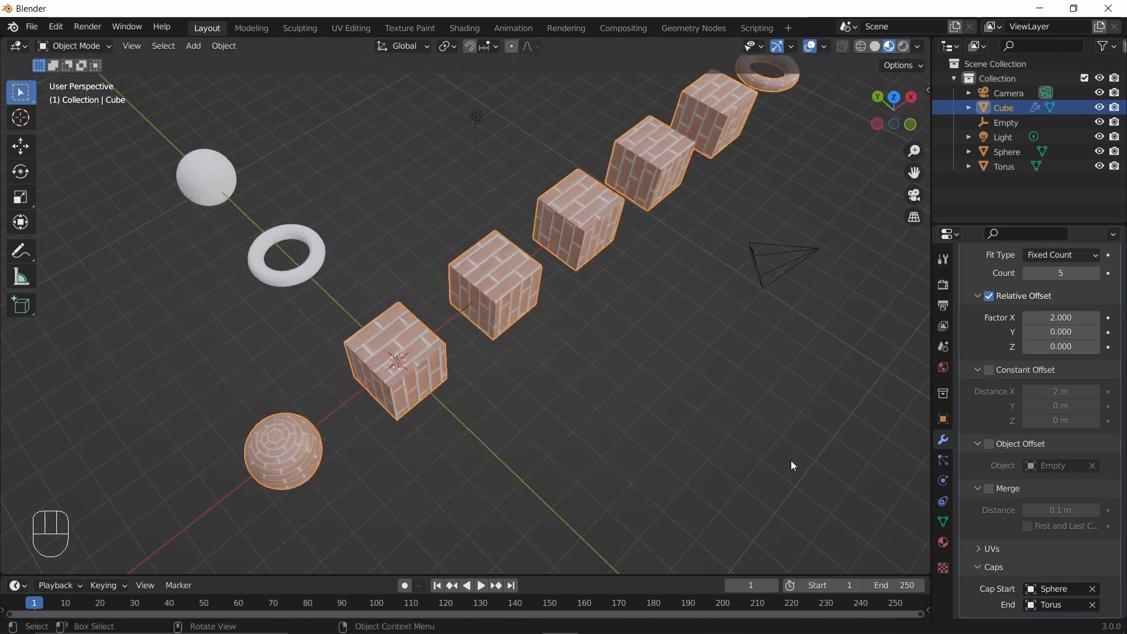
middle_click_drag(765, 408, 685, 349)
middle_click_drag(710, 408, 640, 423)
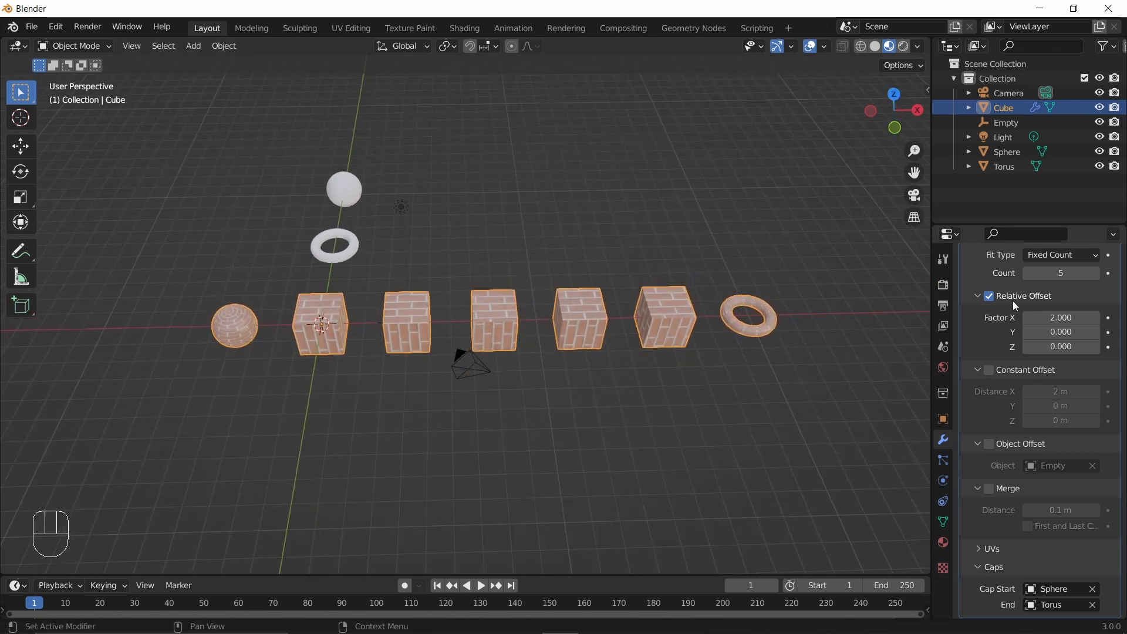
- Lower the Array modifier's count to 2, then raise it to 4
scroll(1055, 332, "up", 3)
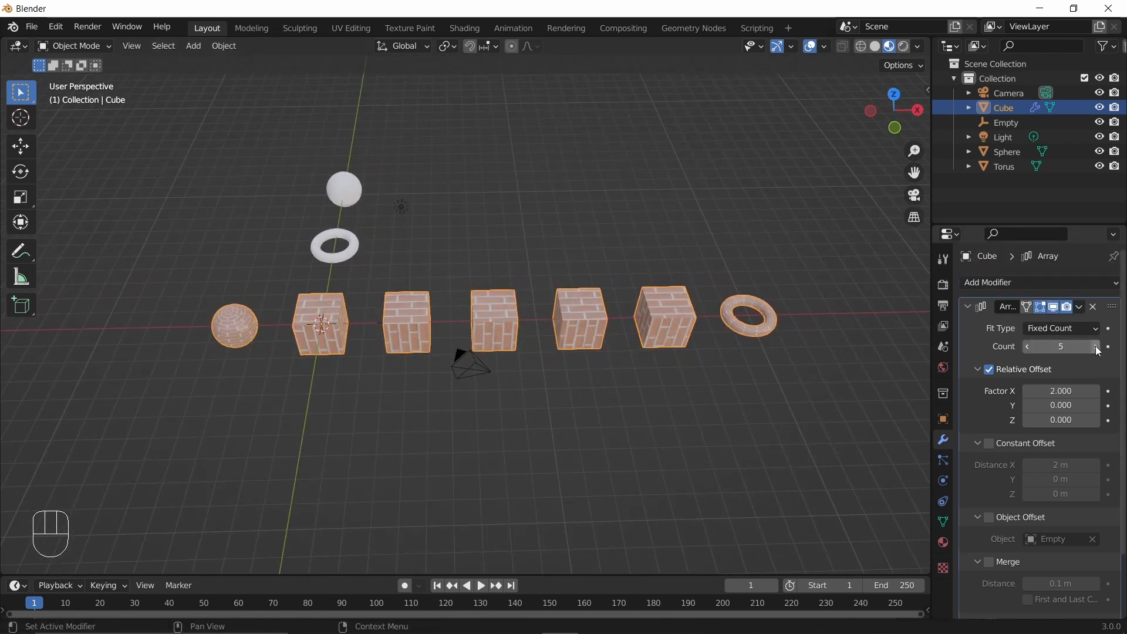
left_click(1026, 347)
left_click(1026, 347)
left_click(1026, 347)
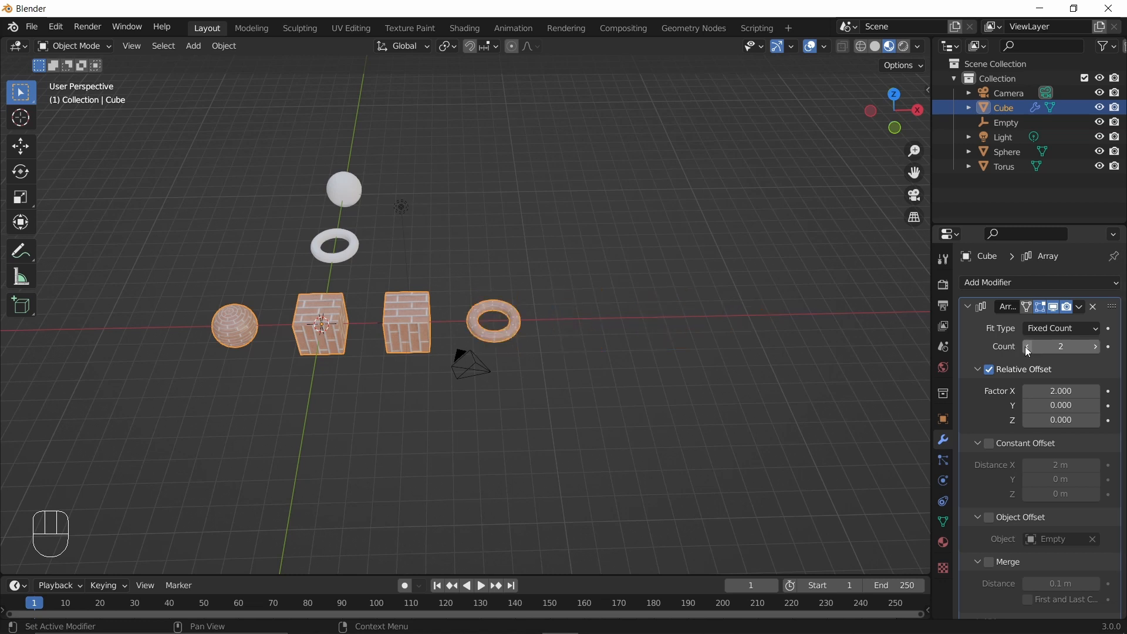
left_click(1094, 347)
left_click(1095, 347)
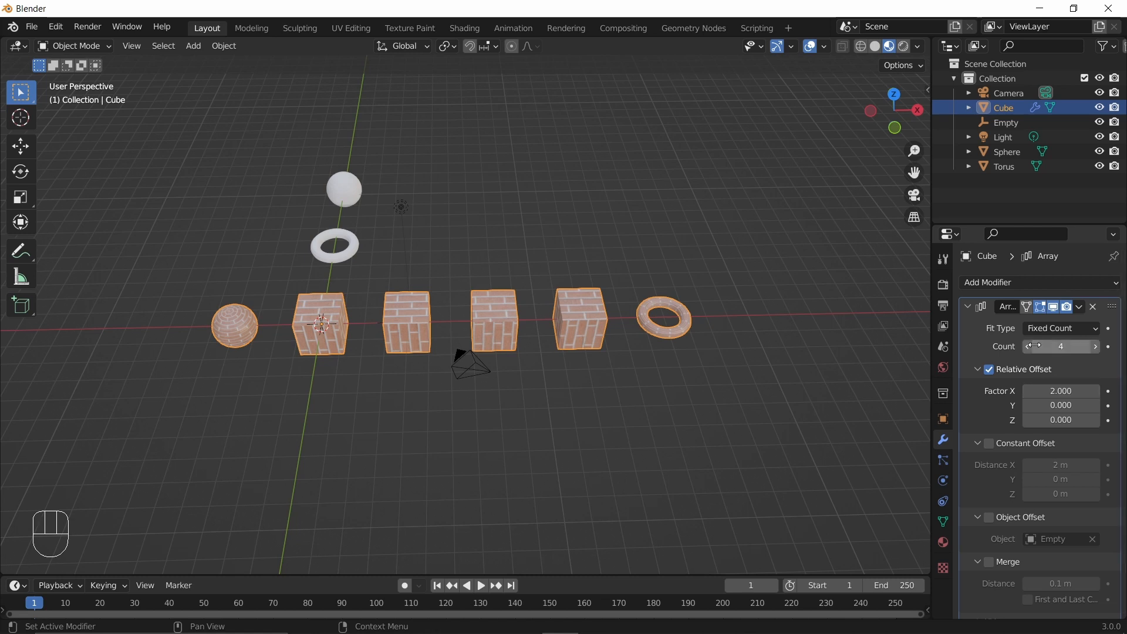
- Switch the Array modifier's fit type to Fit Length and clear its start and end cap objects
left_click(1097, 327)
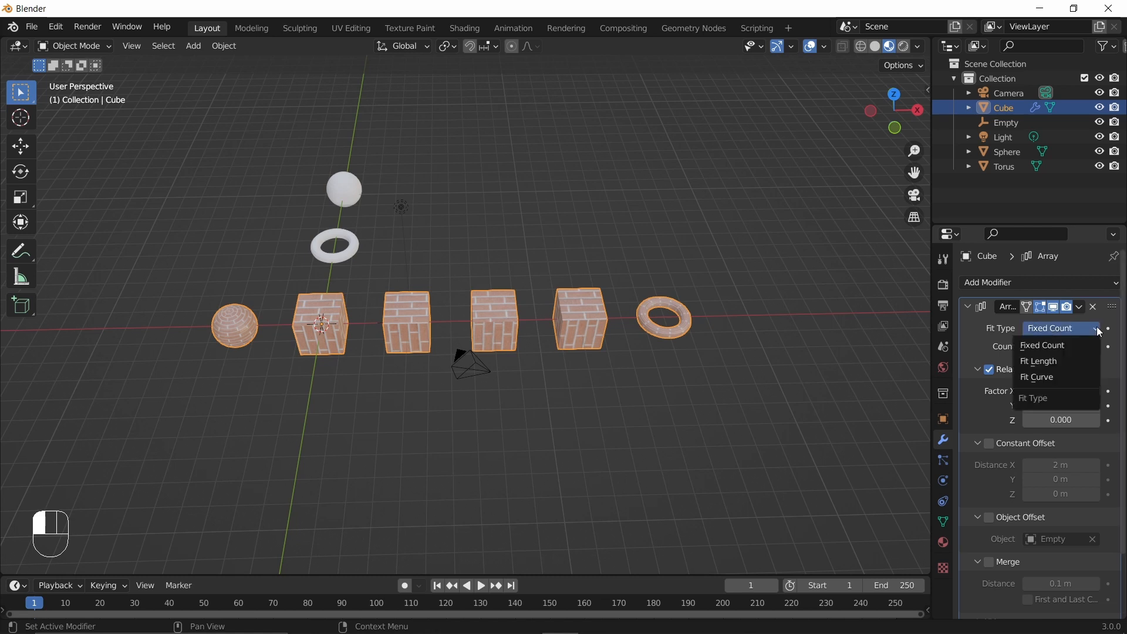
left_click(1058, 360)
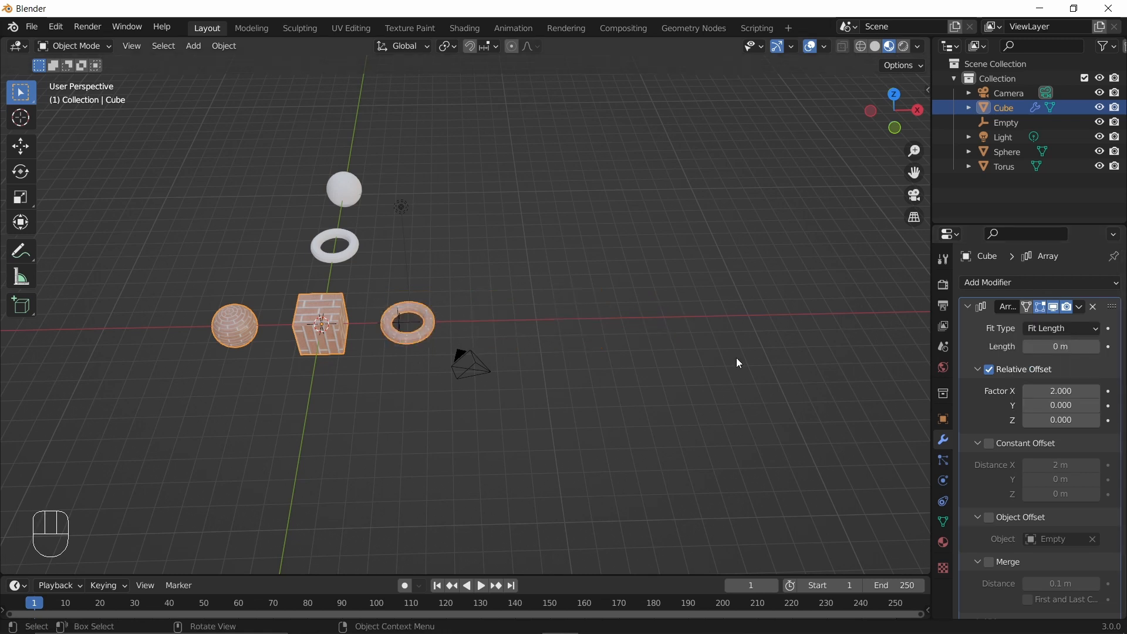
scroll(1001, 448, "down", 3)
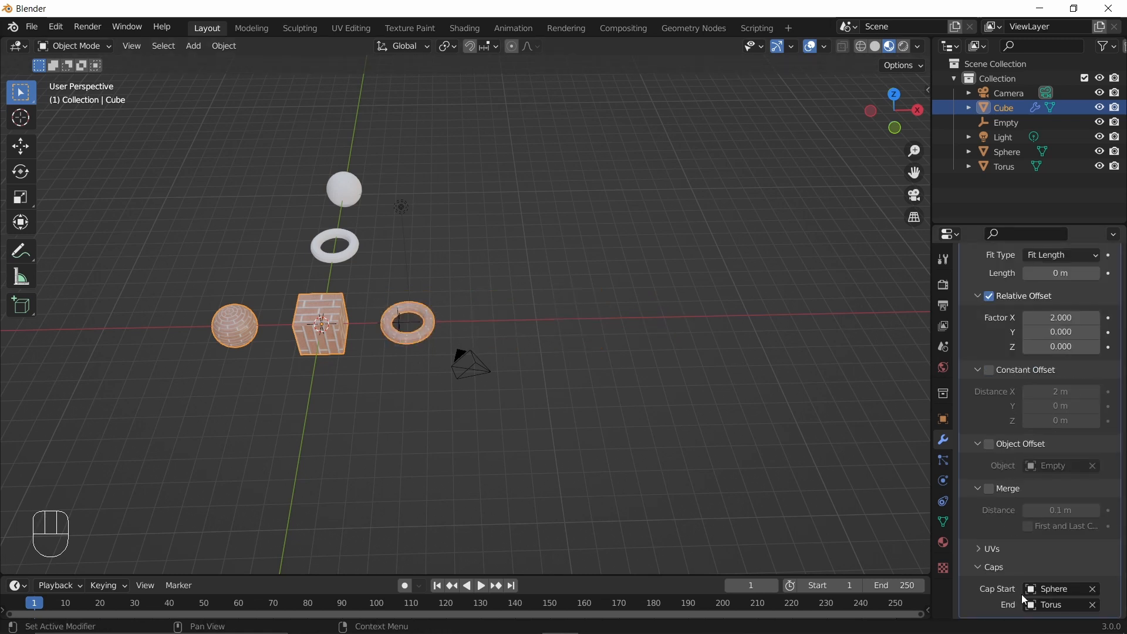
left_click(1093, 588)
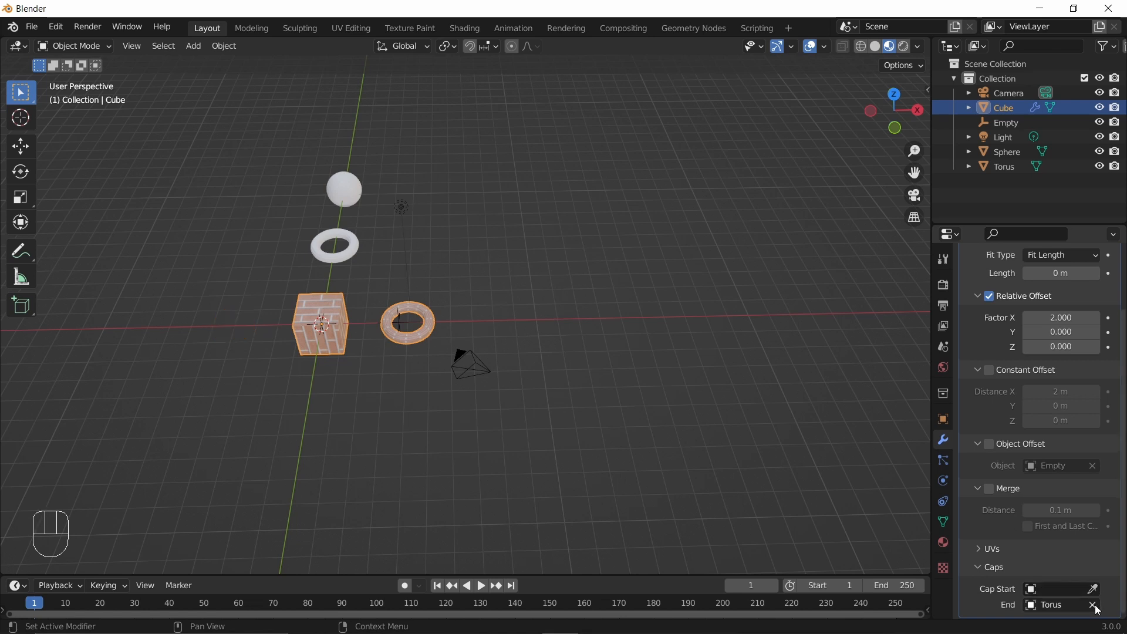
left_click(1094, 606)
scroll(1061, 360, "up", 2)
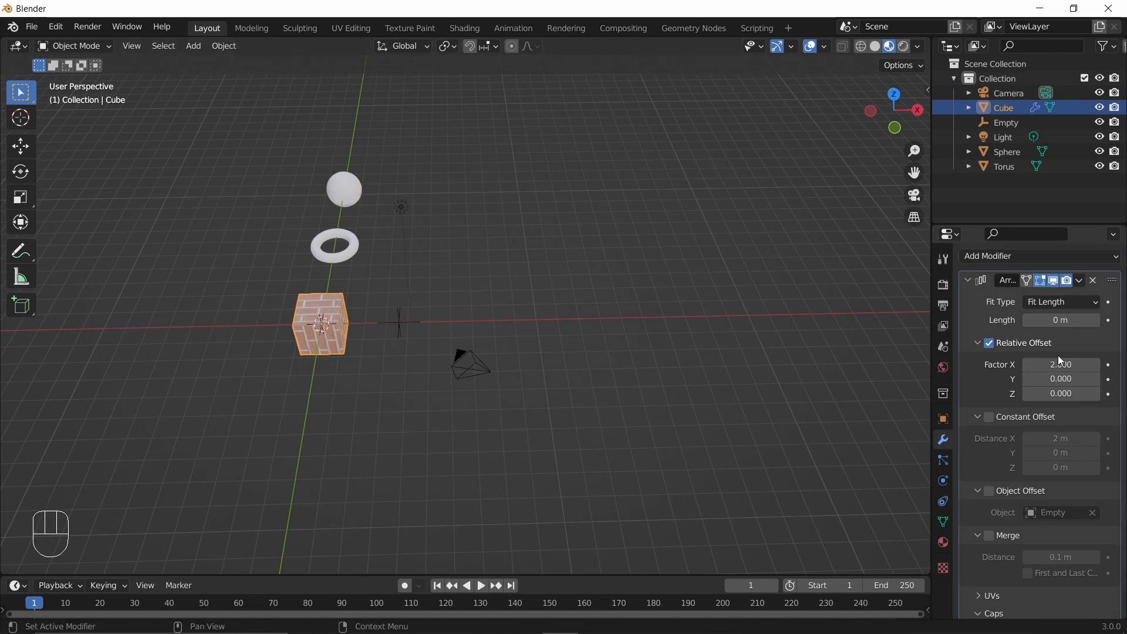
scroll(1057, 355, "up", 1)
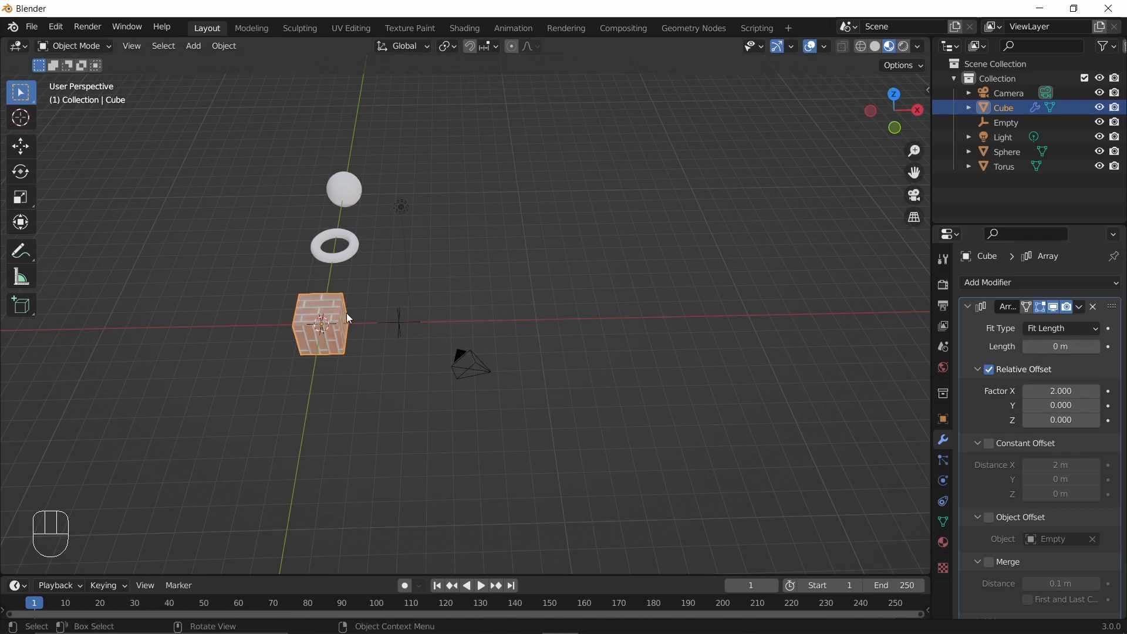
- Set the Array modifier's fit length to 49 m
left_click(1097, 346)
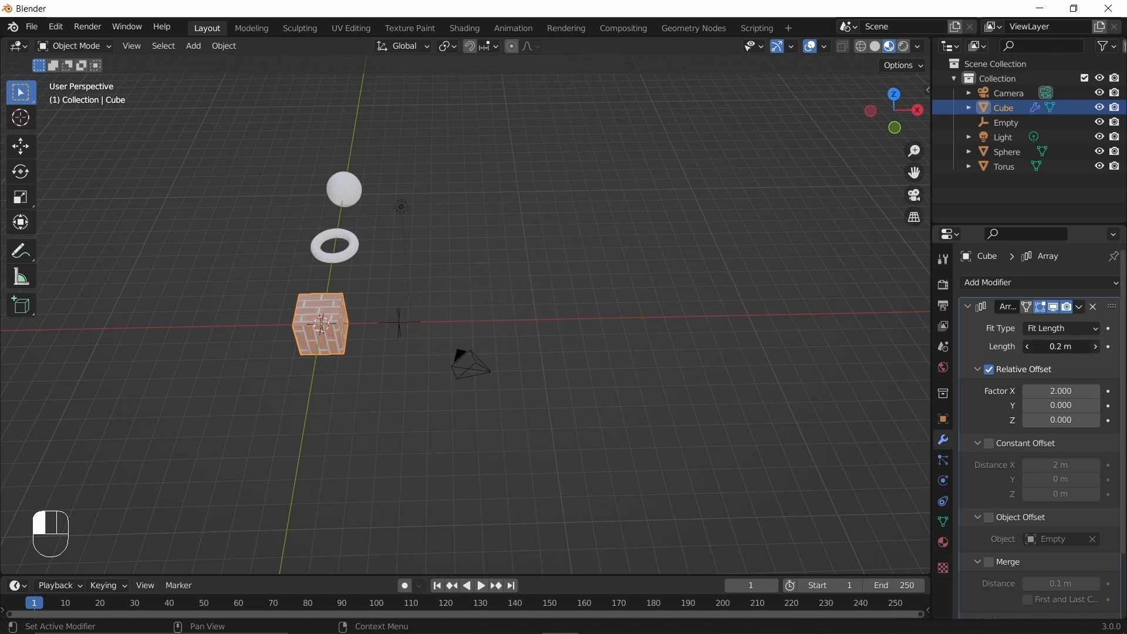
left_click_drag(1052, 348, 1103, 347)
scroll(634, 405, "down", 4)
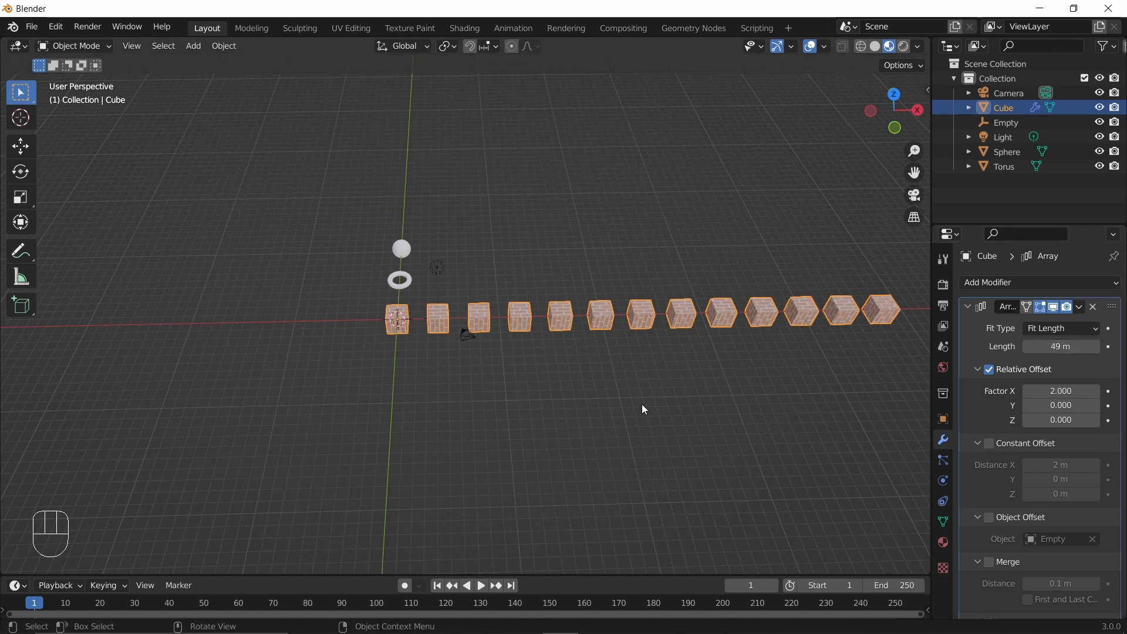
scroll(809, 380, "up", 3)
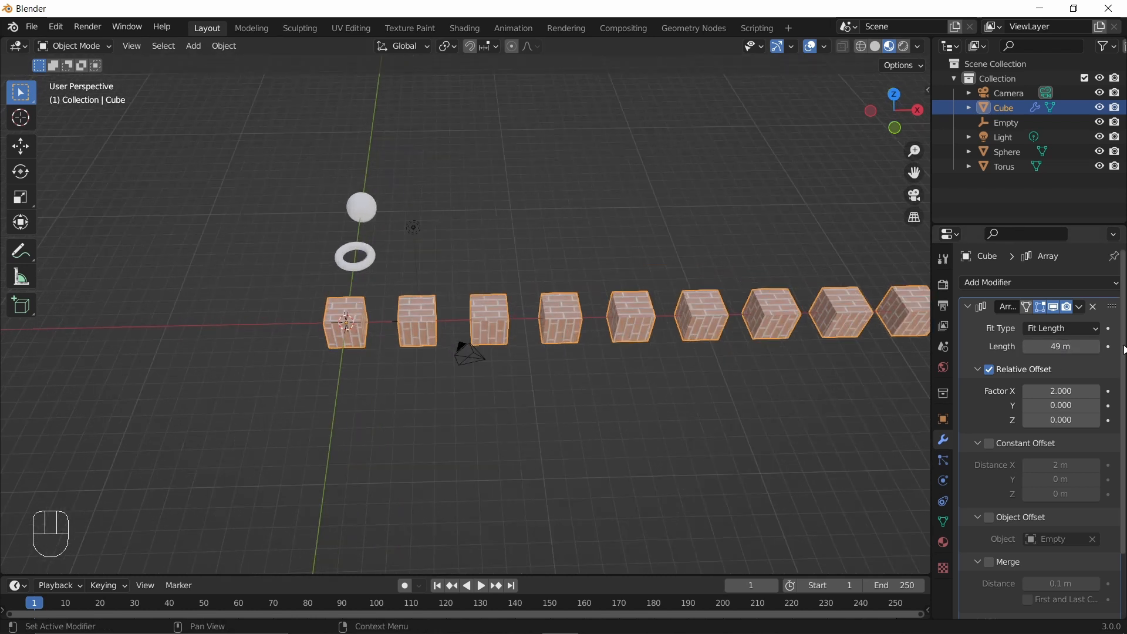
- Change the Array modifier's fit type to Fit Curve and add a path curve at the first cube
left_click(1051, 329)
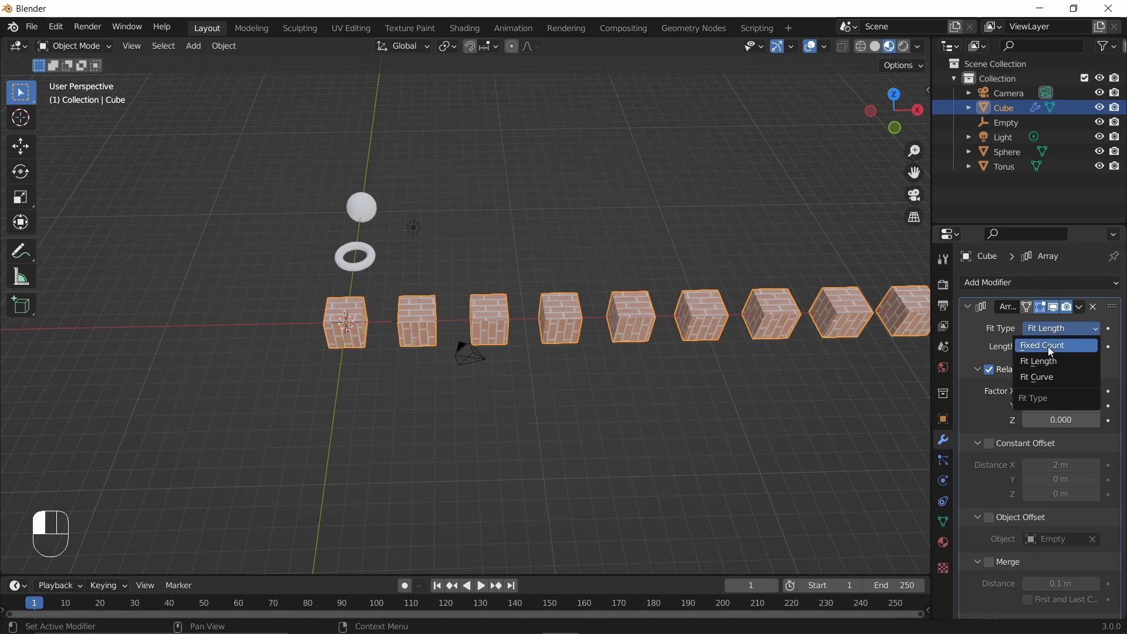
left_click(1044, 381)
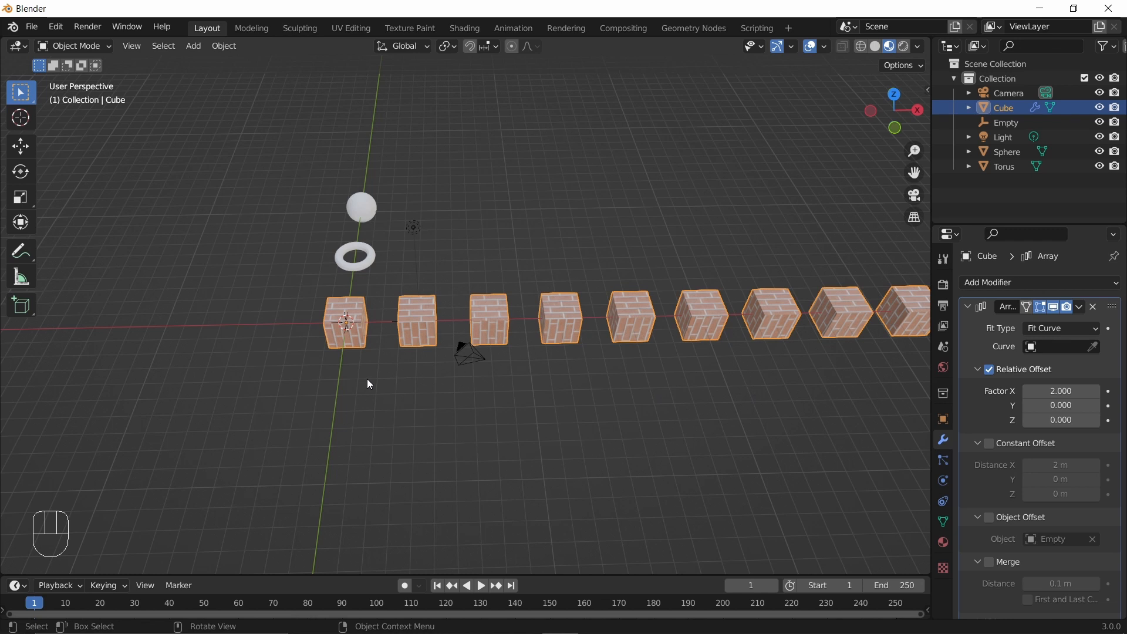
key("shift+a")
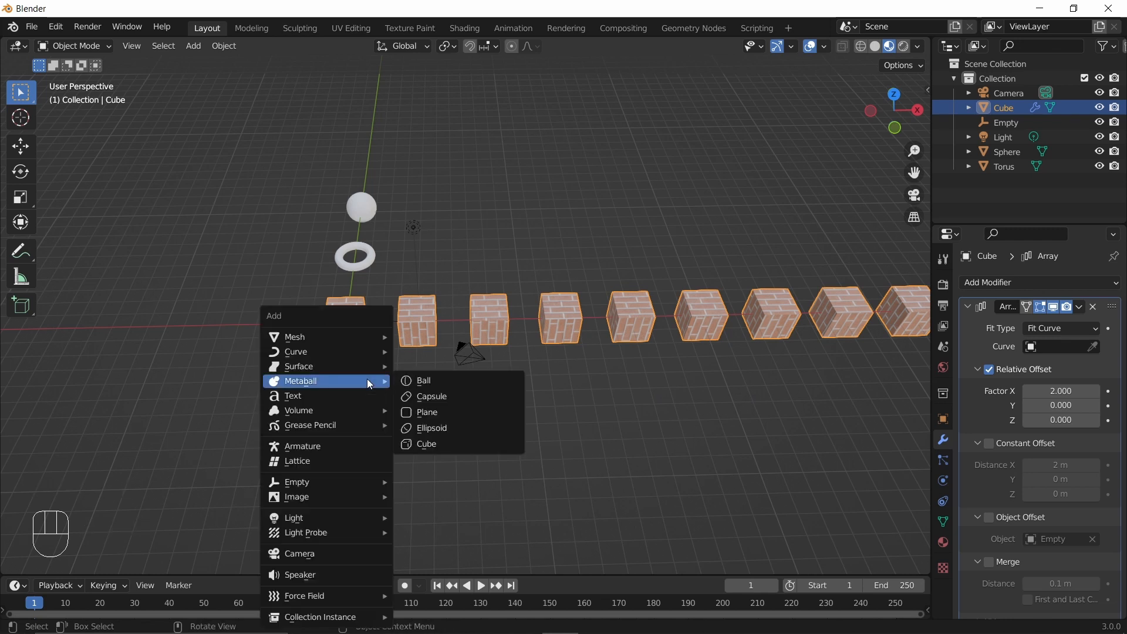
mouse_move(354, 354)
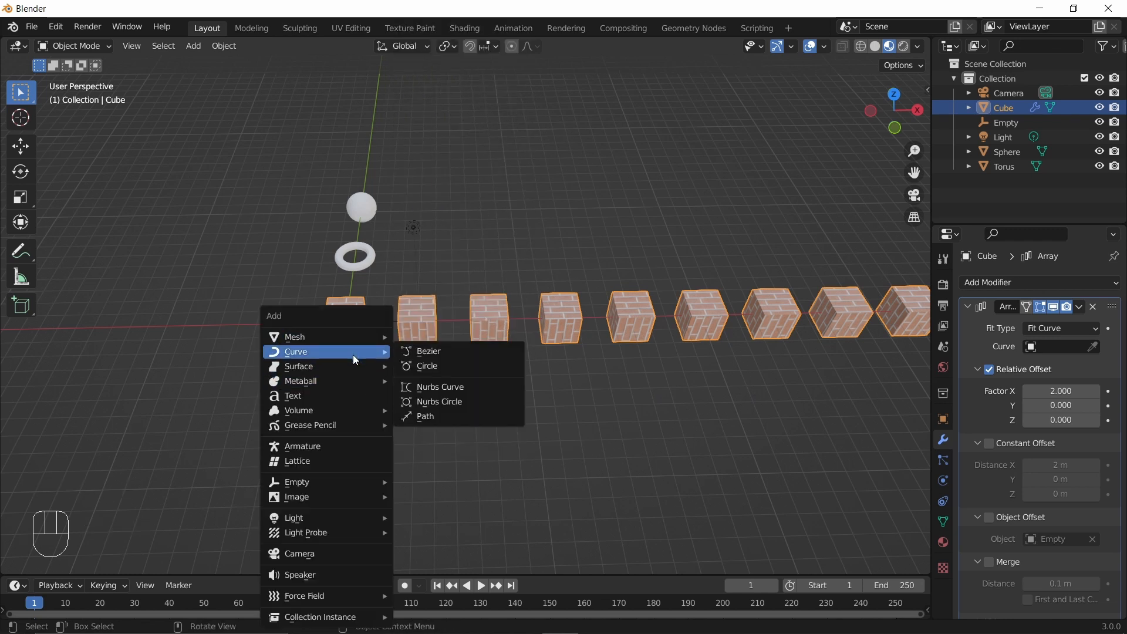
left_click(441, 416)
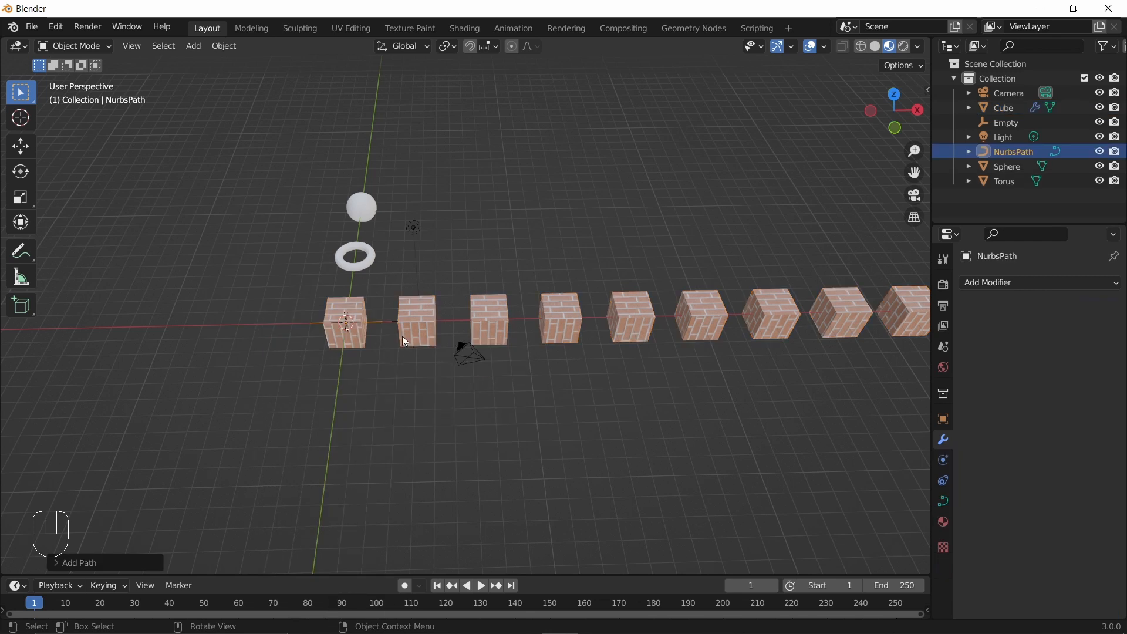
scroll(377, 334, "up", 4)
scroll(362, 353, "down", 3)
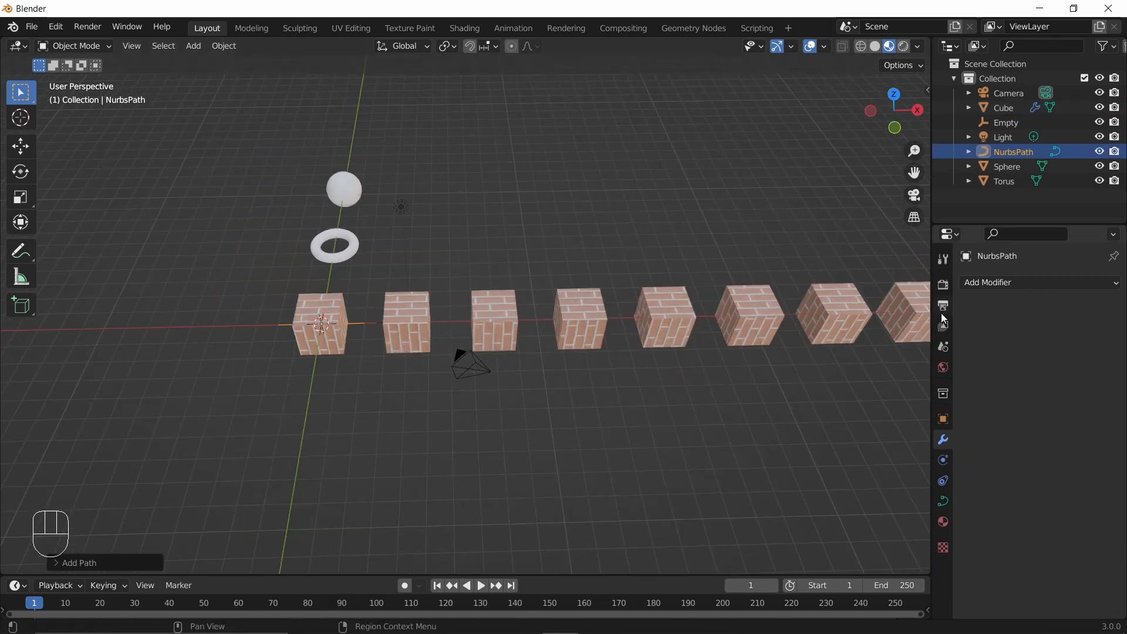
- Assign the new path as the fit curve of the cube's Array modifier
left_click(334, 301)
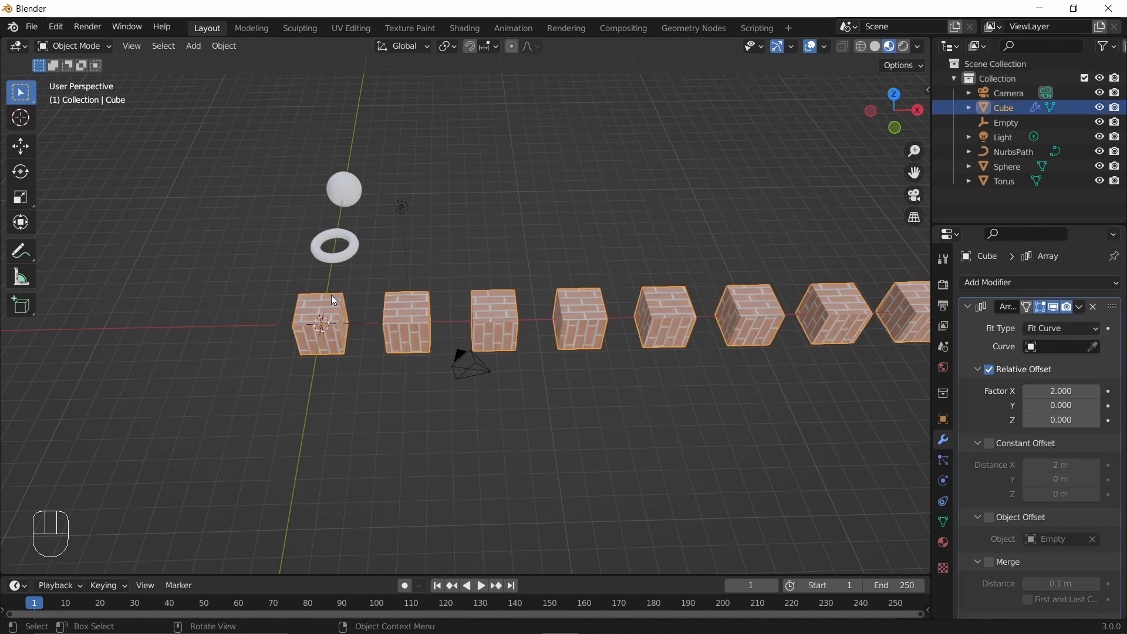
left_click(1094, 348)
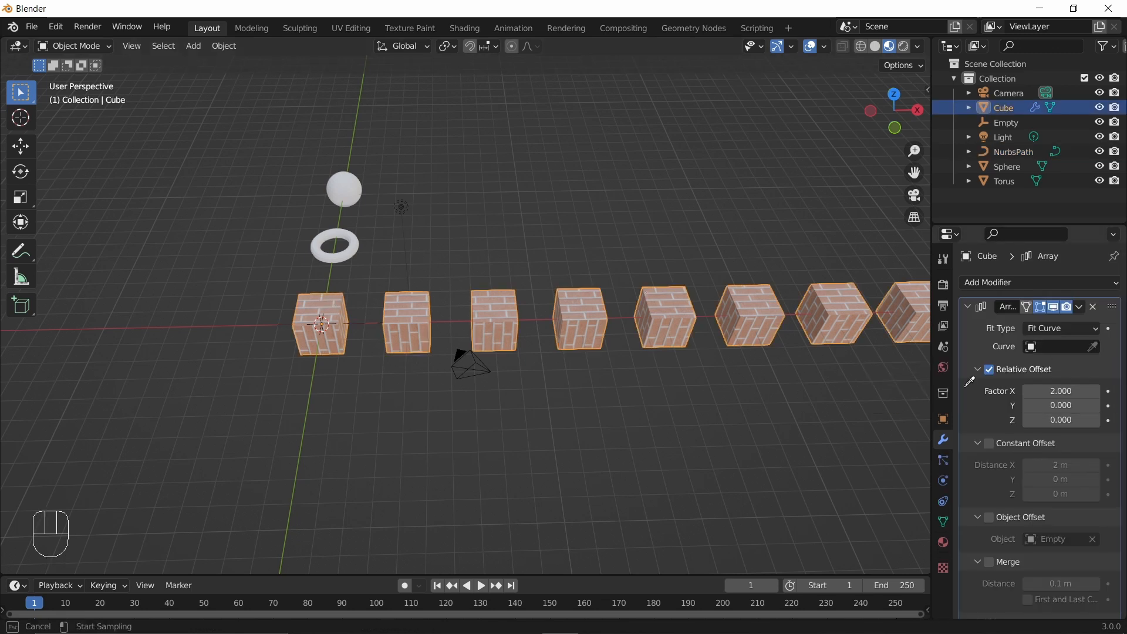
left_click(288, 317)
middle_click_drag(451, 343, 299, 398)
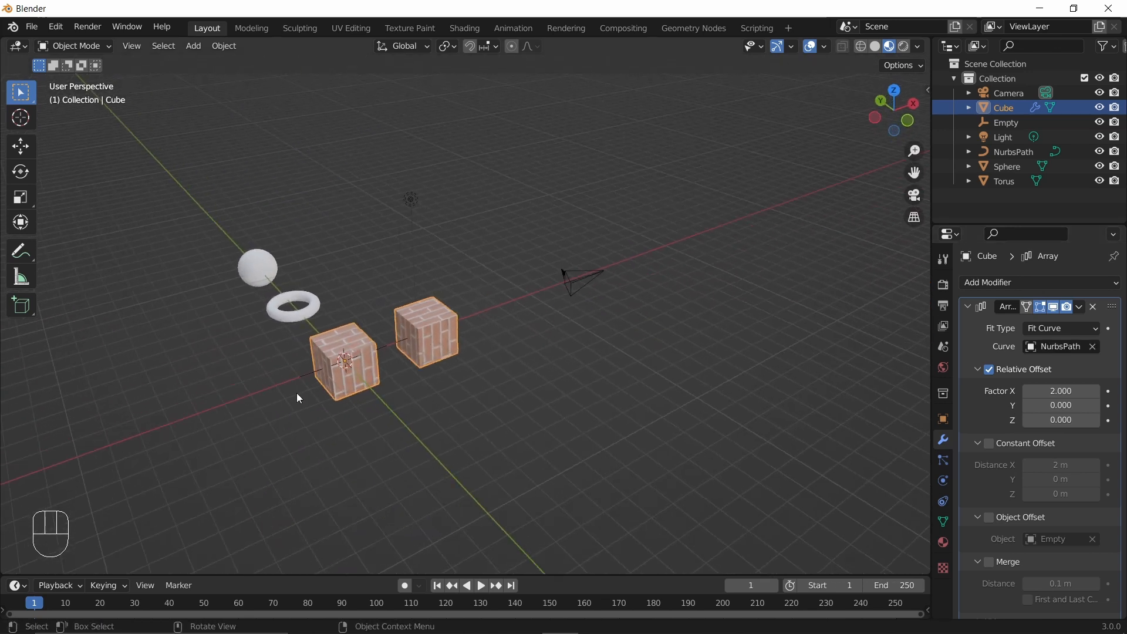
- In Edit Mode, scale all of the path's points along the global X axis to several times its length, and inspect the array
left_click(308, 372)
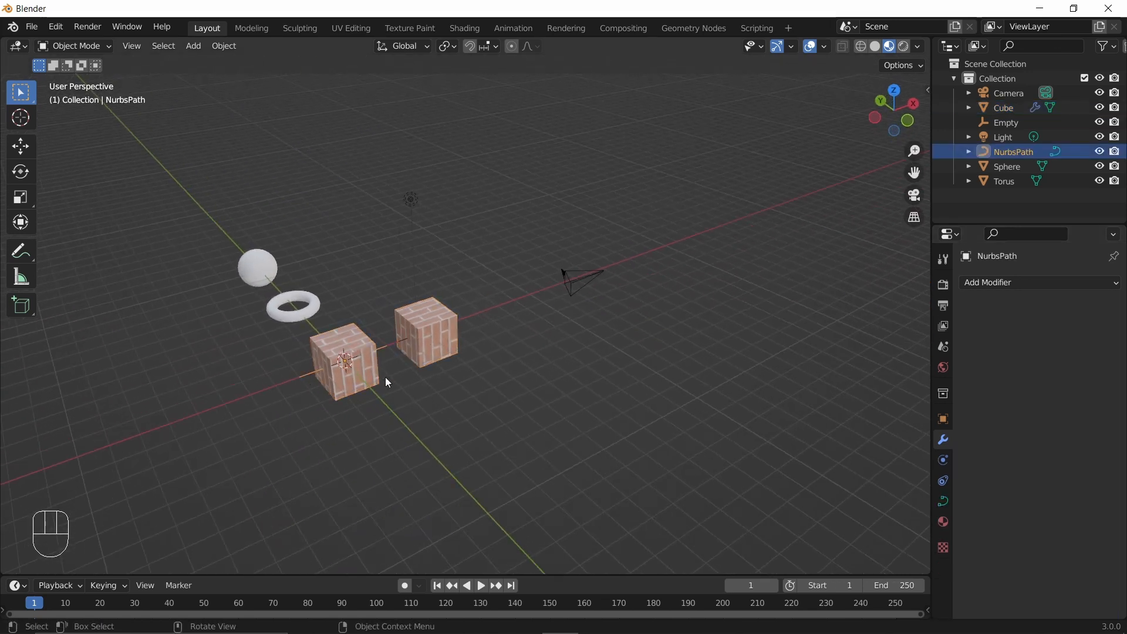
key("Tab")
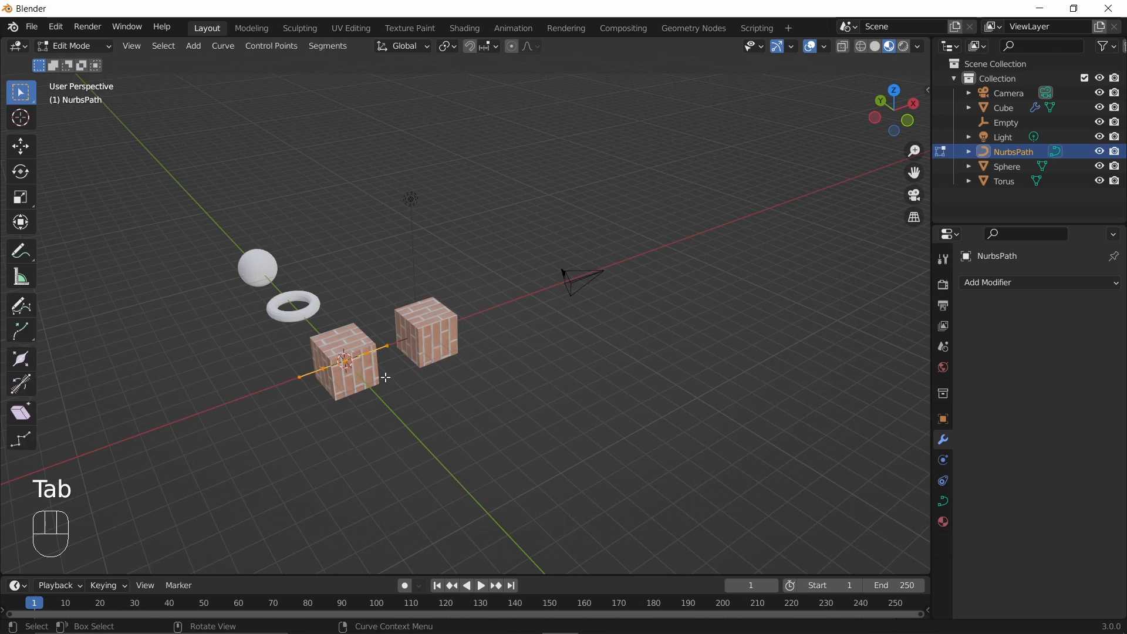
middle_click_drag(442, 386, 378, 303)
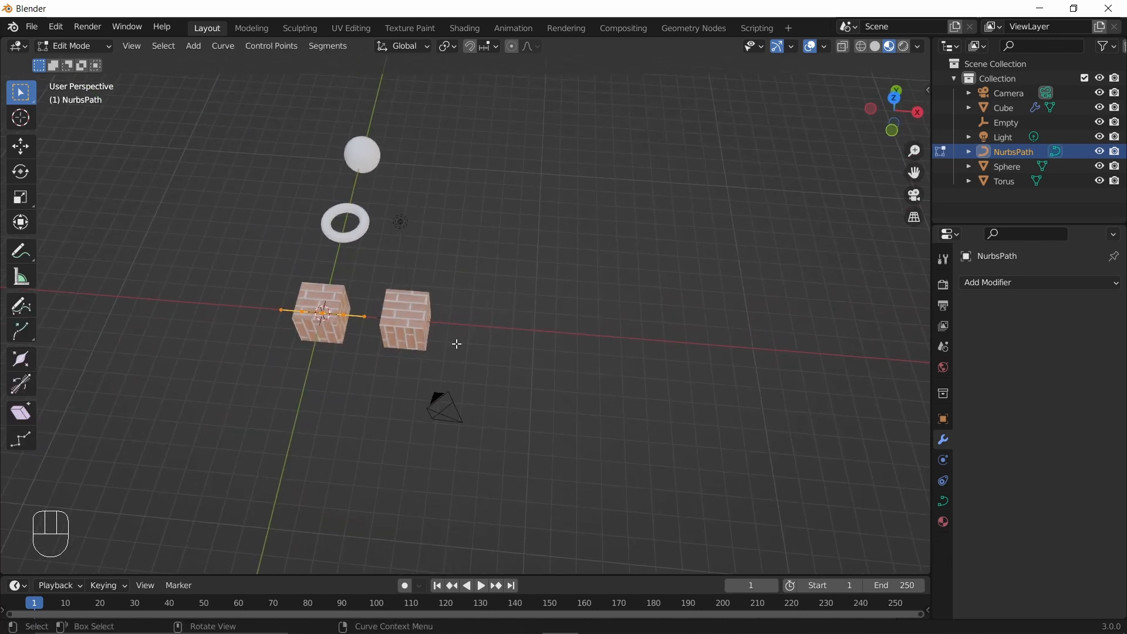
key("s")
key("x")
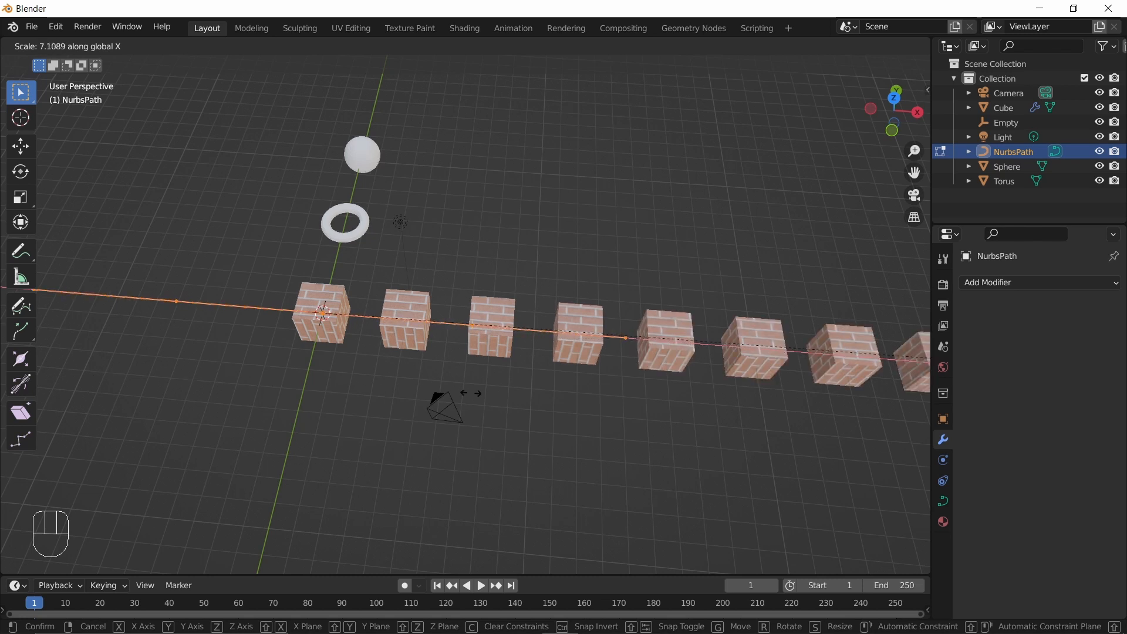
left_click(681, 403)
scroll(680, 403, "down", 5)
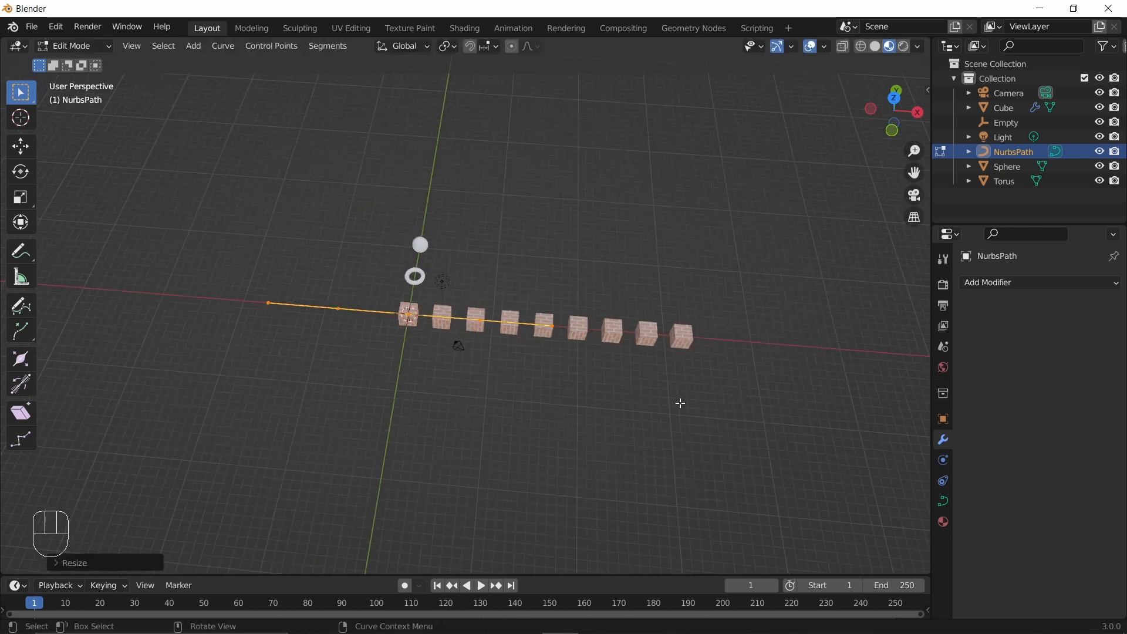
scroll(573, 368, "up", 3)
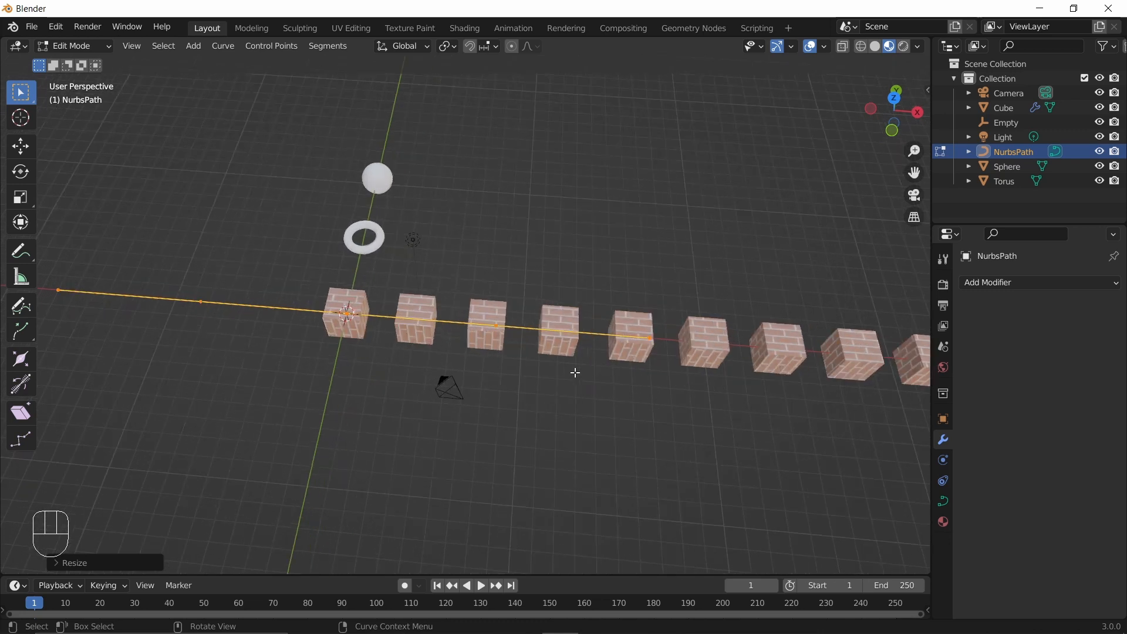
scroll(574, 372, "down", 2)
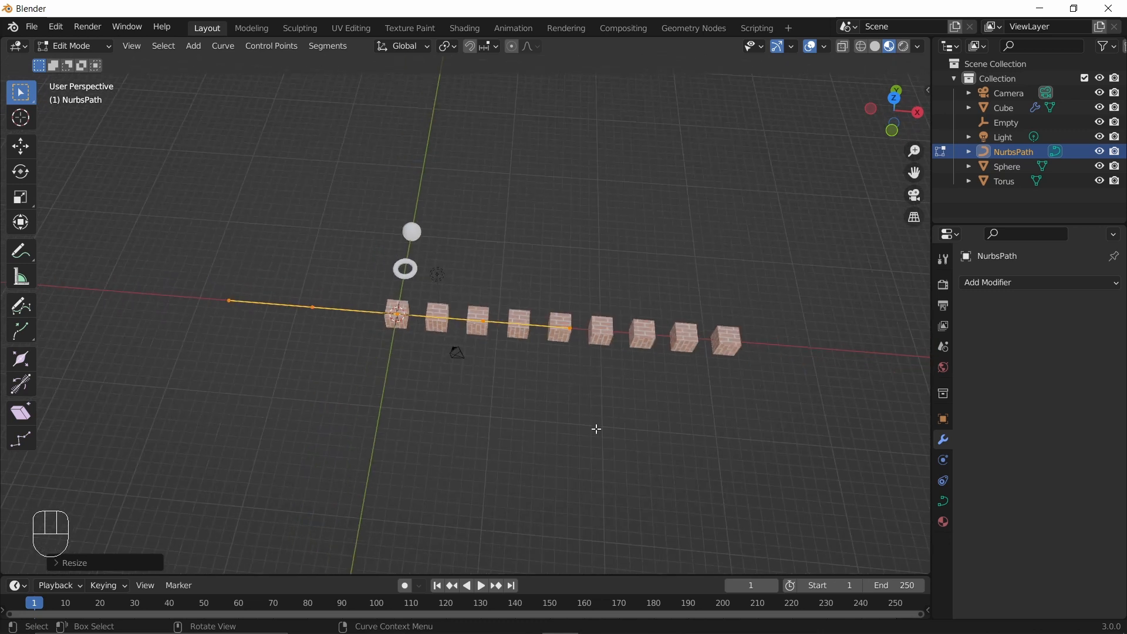
middle_click_drag(596, 428, 646, 379)
scroll(645, 379, "up", 4)
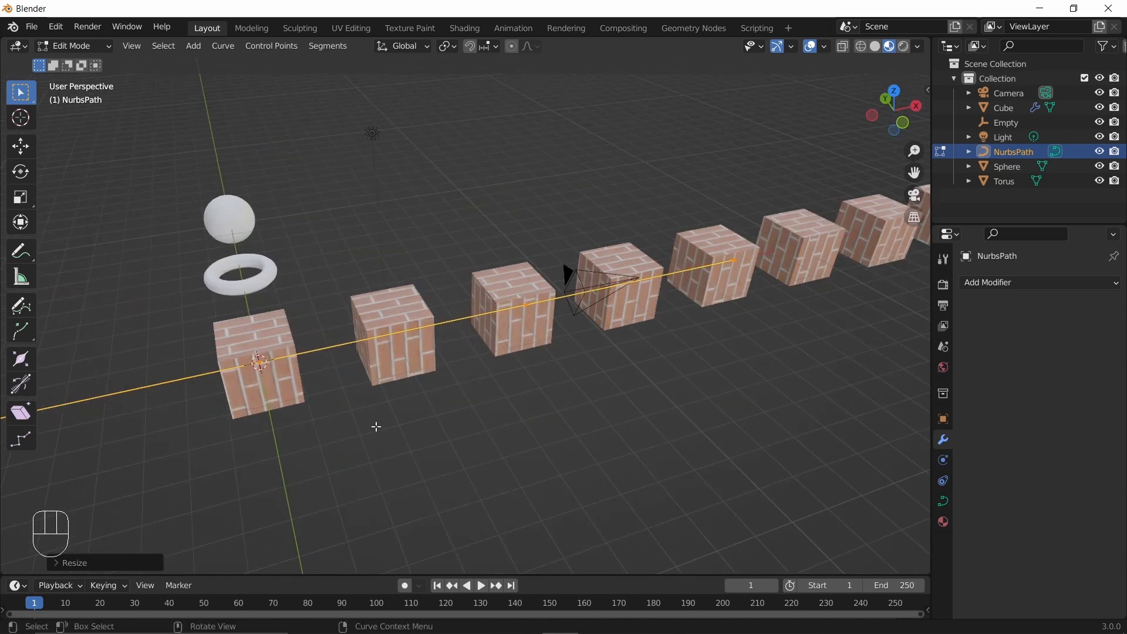
middle_click_drag(358, 460, 426, 378, "shift")
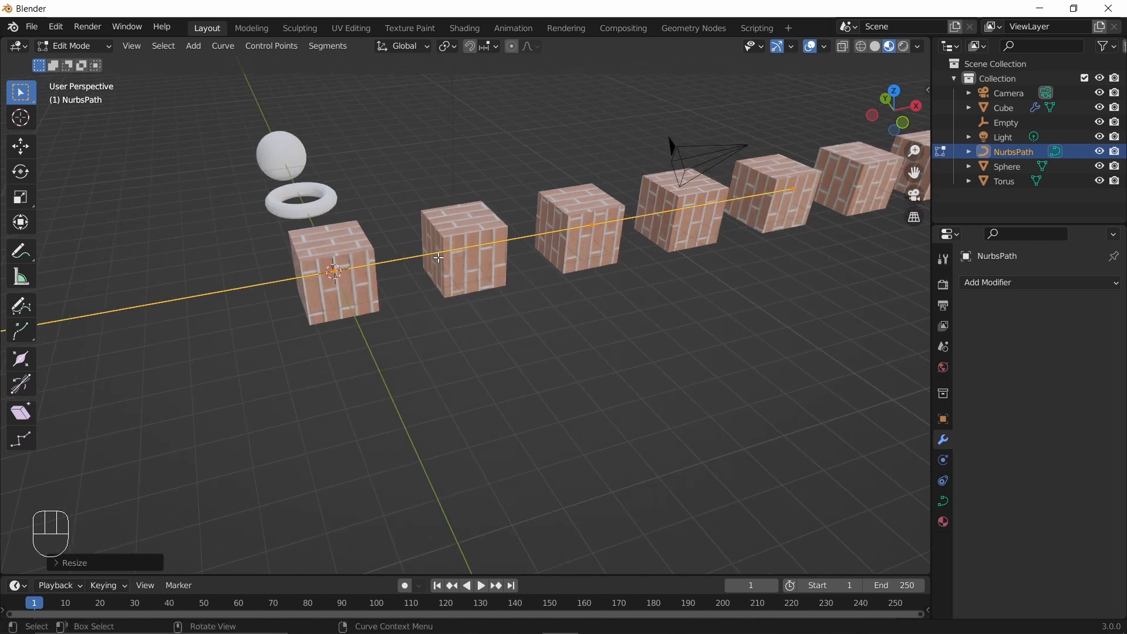
- Return to Object Mode, select the arrayed cubes and bring the Array modifier's caps settings into view
key("Tab")
left_click(344, 245)
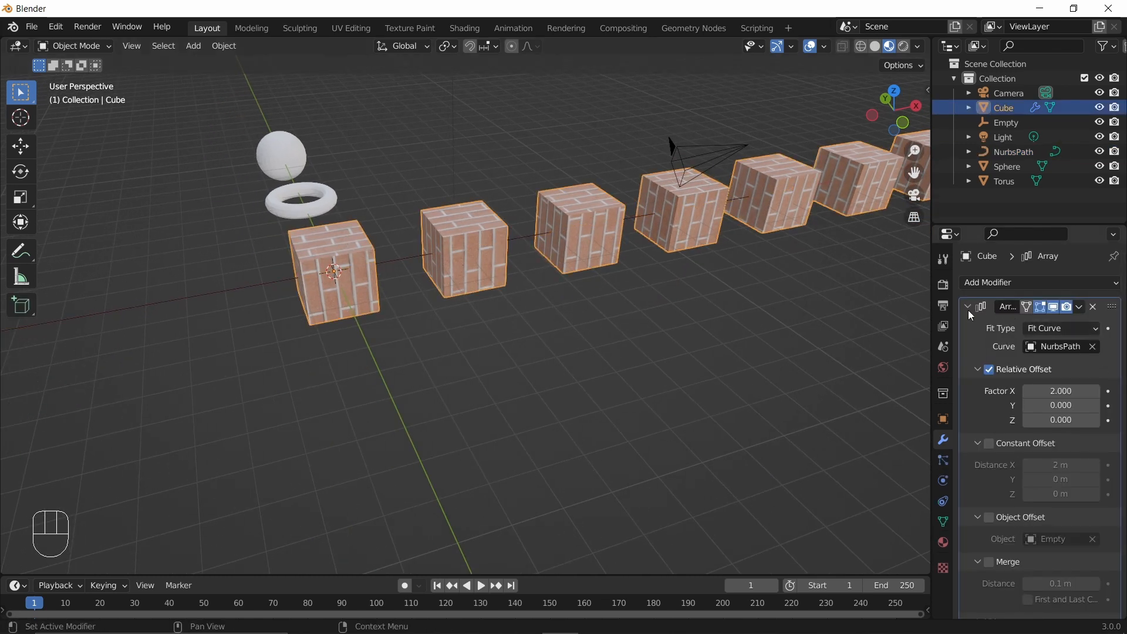
scroll(1045, 440, "down", 3)
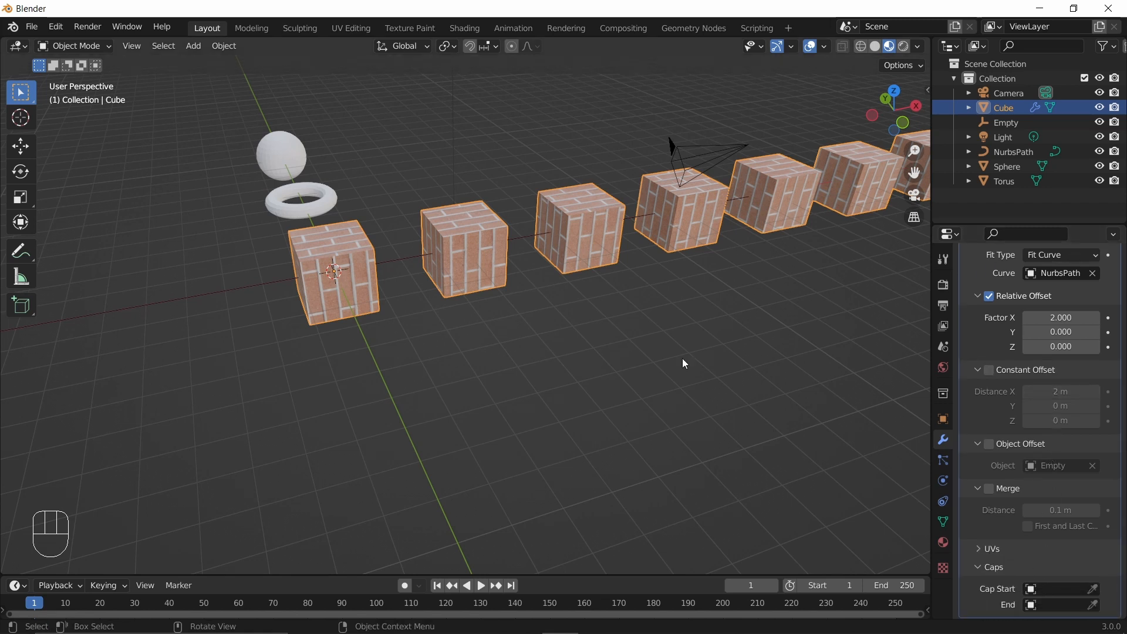